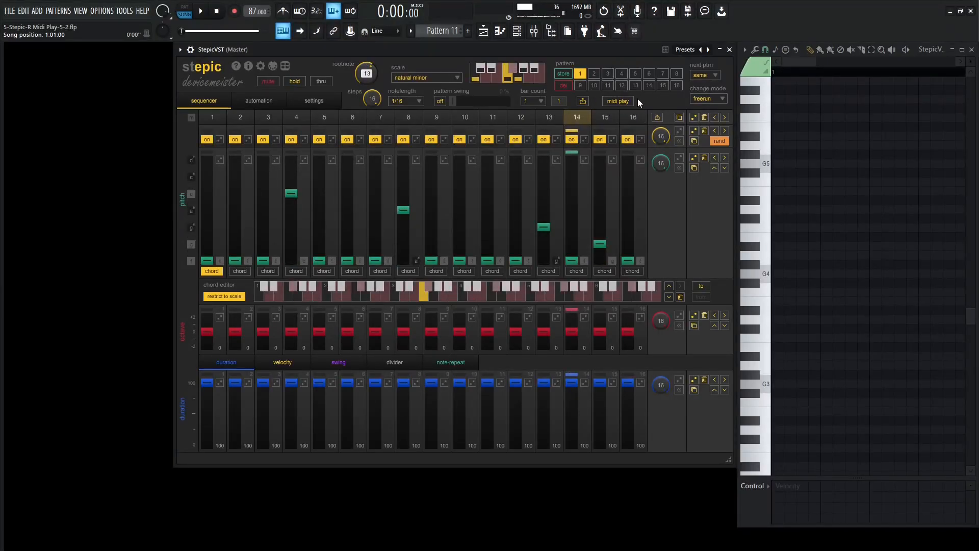
# Step: Examine the MIDI play settings, and play back the arrangement in the Playlist with the transport mode synced to host
pyautogui.click(617, 102)
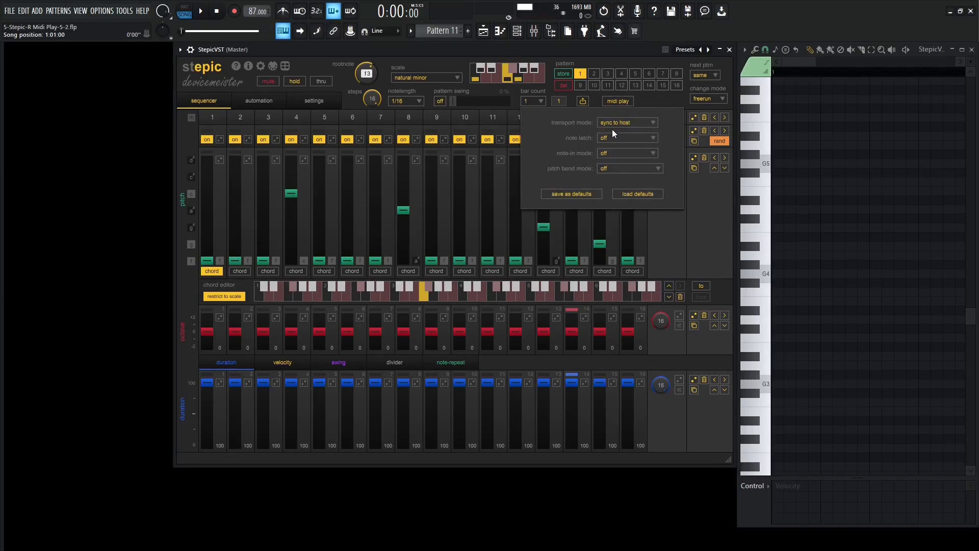
pyautogui.click(709, 232)
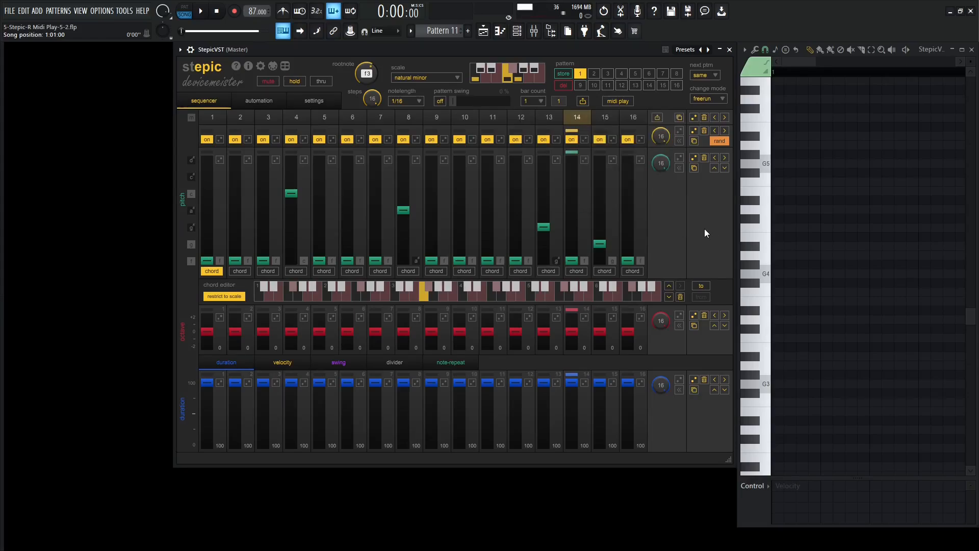
pyautogui.press('F5')
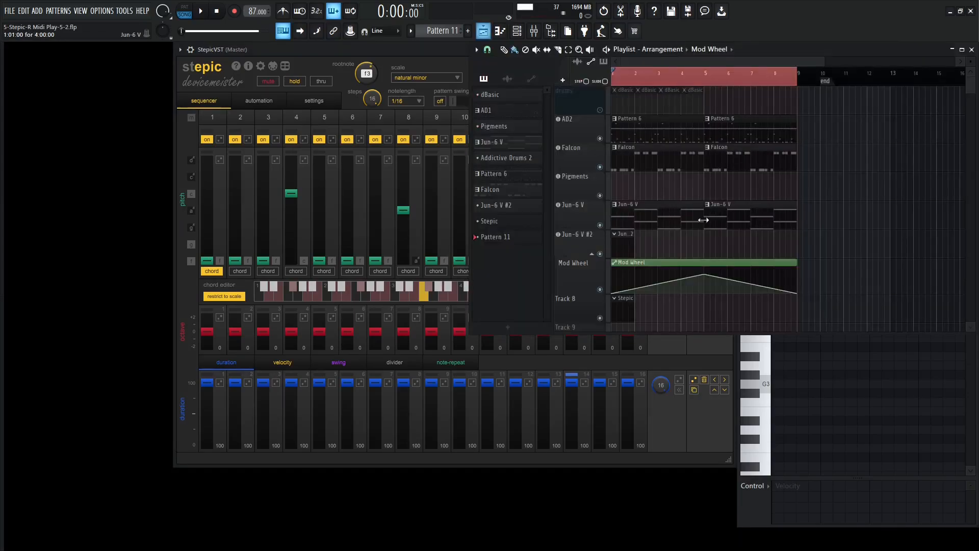
pyautogui.press('space')
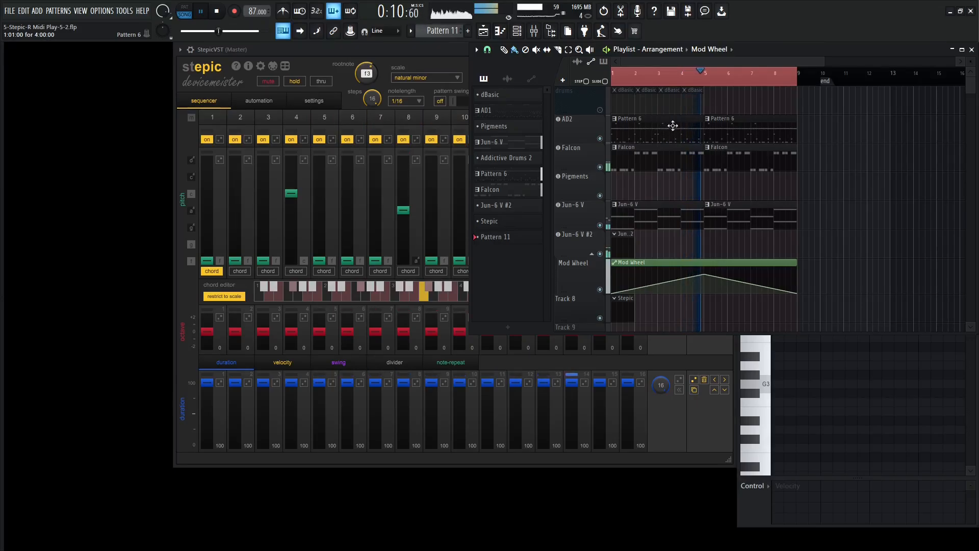
pyautogui.press('space')
pyautogui.press('F5')
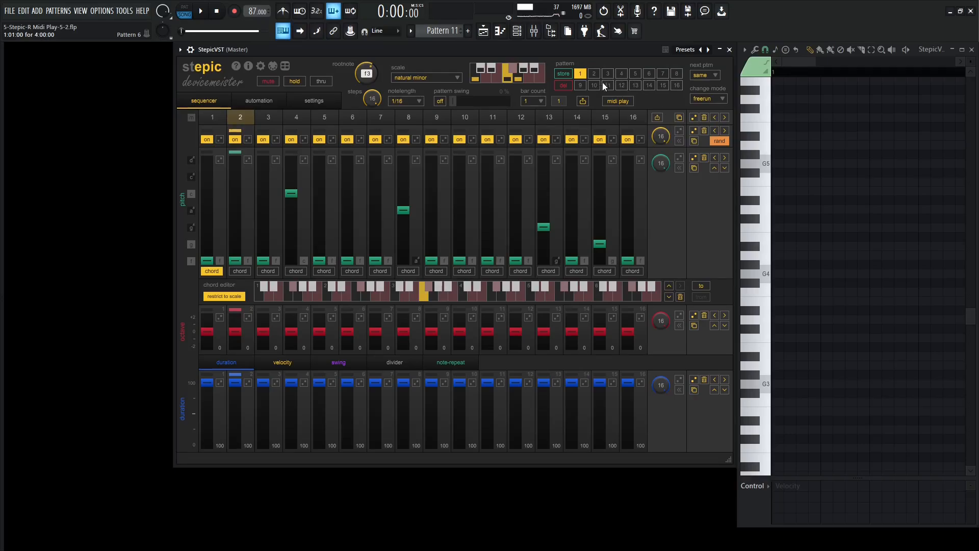
# Step: Set the transport mode to note on in Stepic's MIDI play settings
pyautogui.click(616, 101)
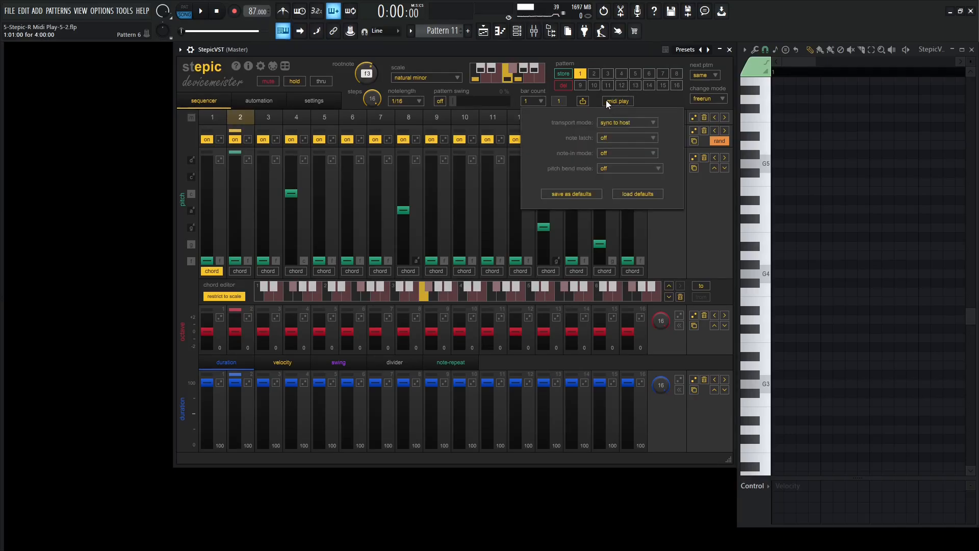
pyautogui.click(640, 122)
pyautogui.click(635, 139)
pyautogui.click(722, 205)
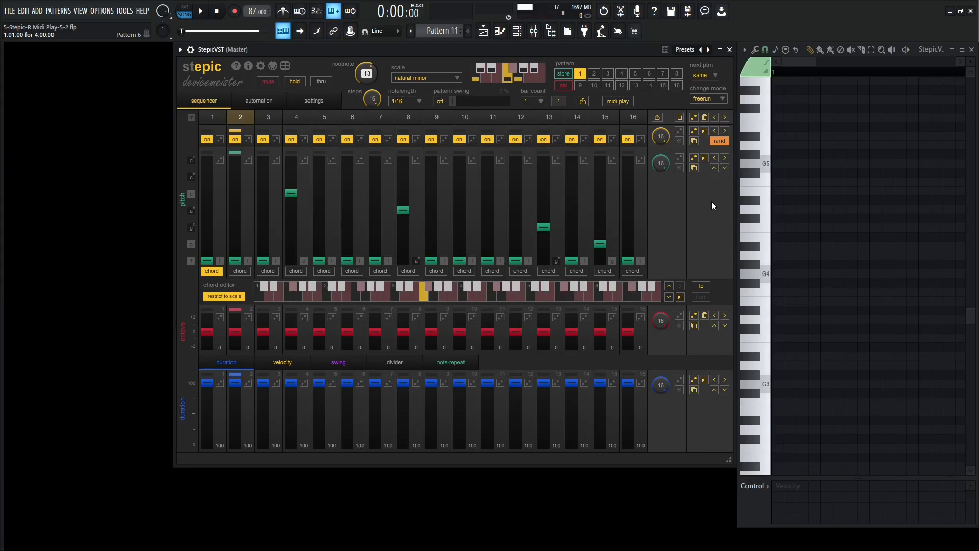
# Step: Test the note-on triggering by playing the notes F#4 and G#4 with the host transport stopped
pyautogui.press('g')
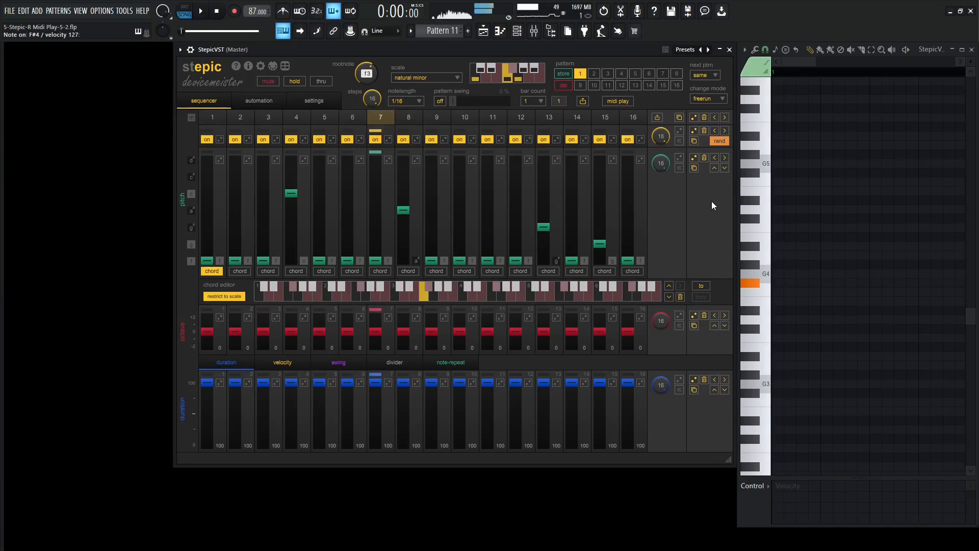
pyautogui.press('h')
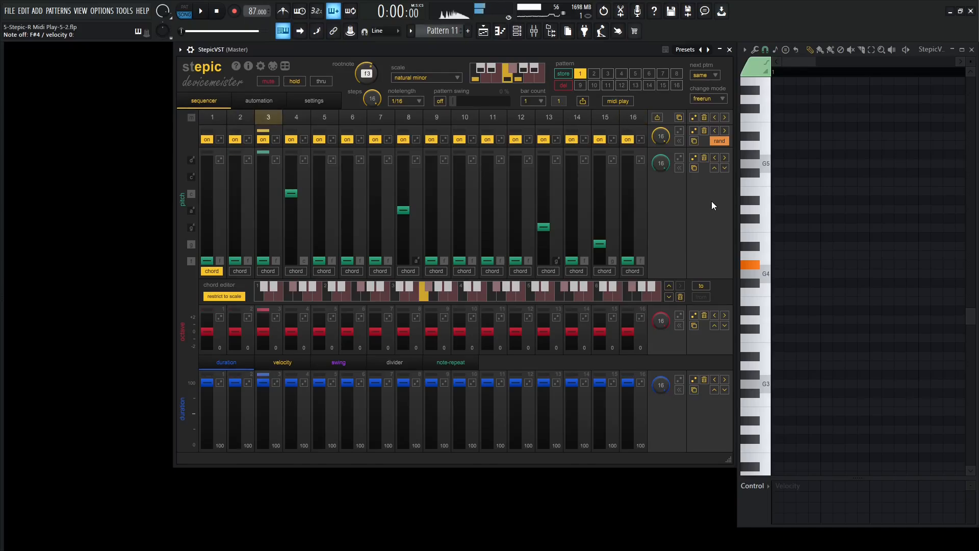
pyautogui.press('g')
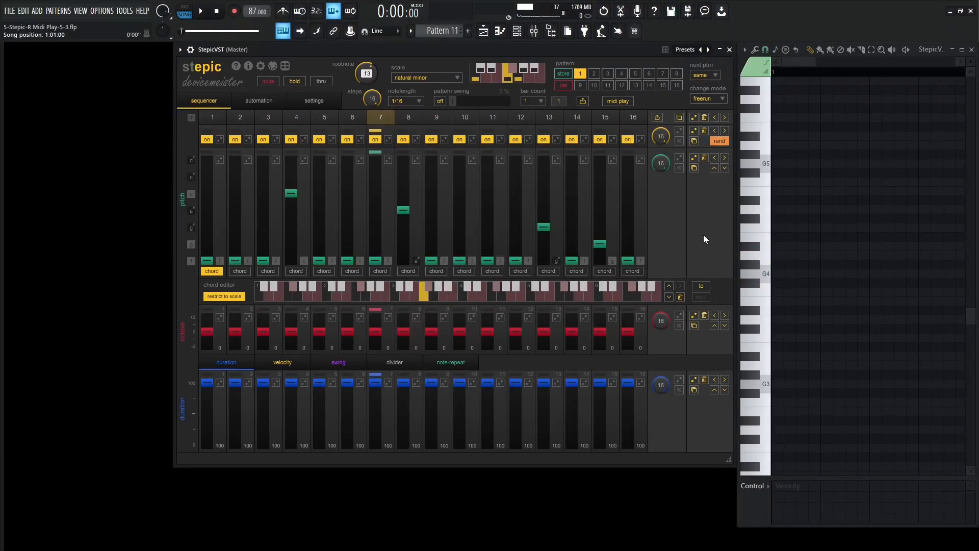
# Step: Try out the quantization mode by triggering notes during arrangement playback, and leave the quantization mode off
pyautogui.click(618, 102)
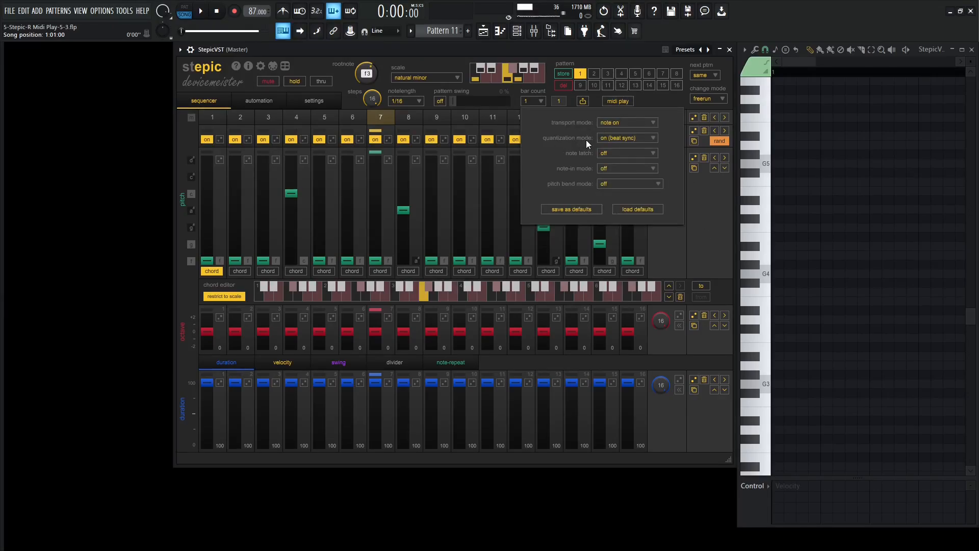
pyautogui.click(618, 138)
pyautogui.click(713, 209)
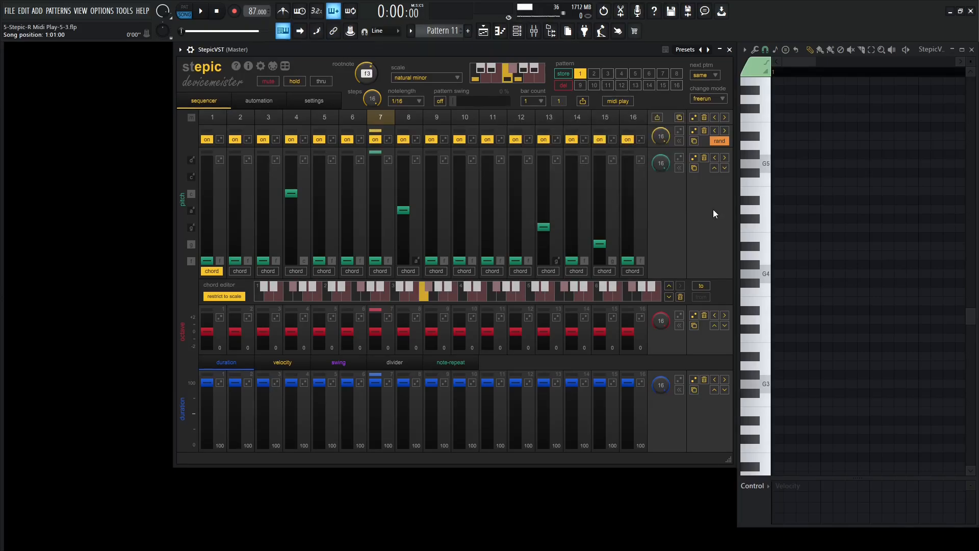
pyautogui.press('space')
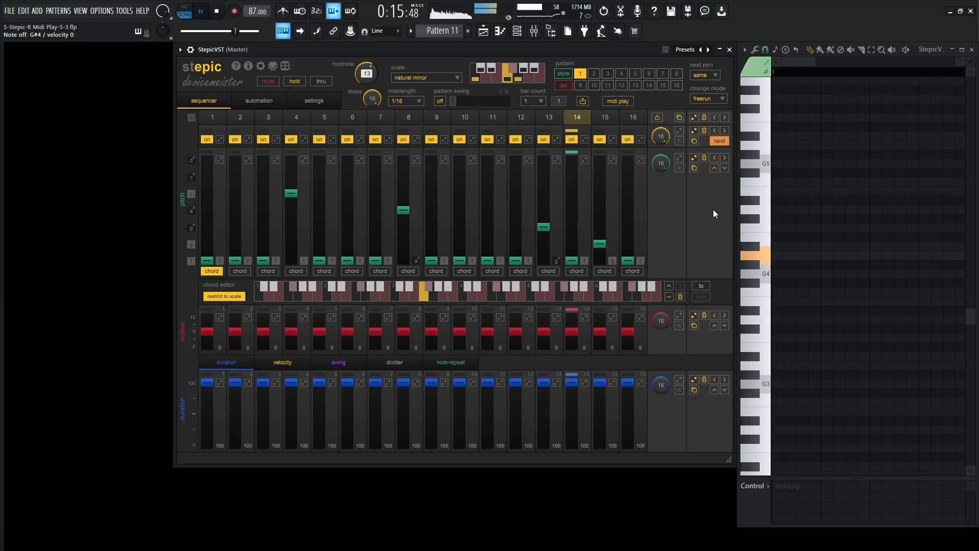
pyautogui.press('space')
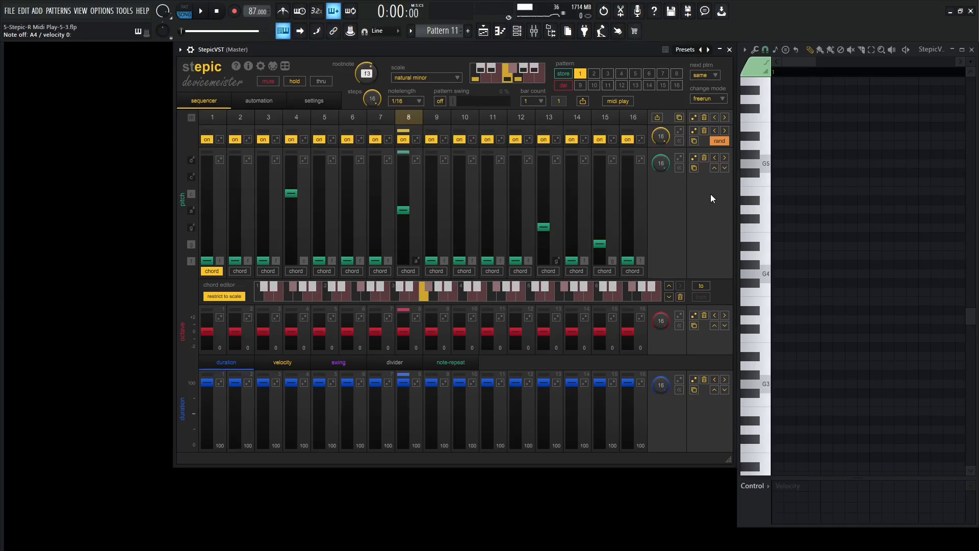
pyautogui.click(629, 101)
pyautogui.press('space')
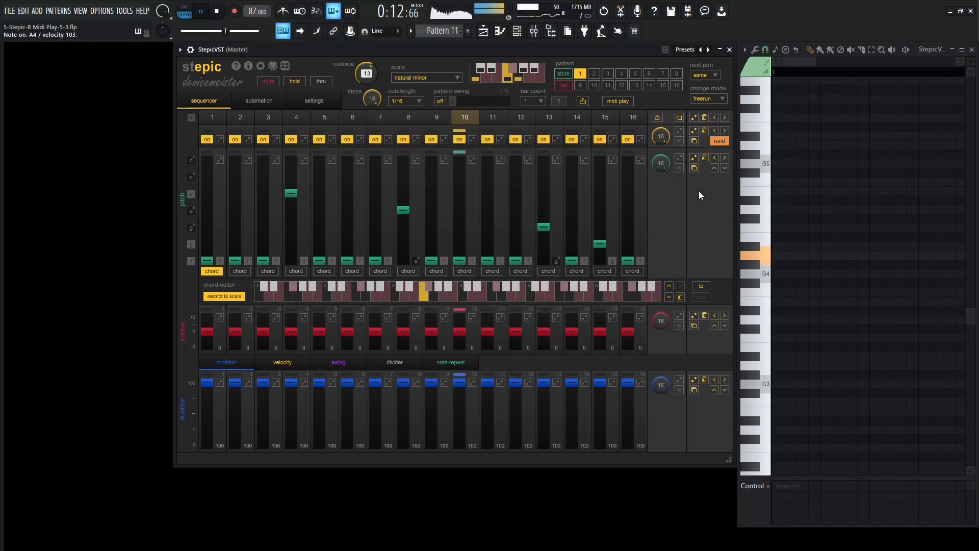
pyautogui.press('space')
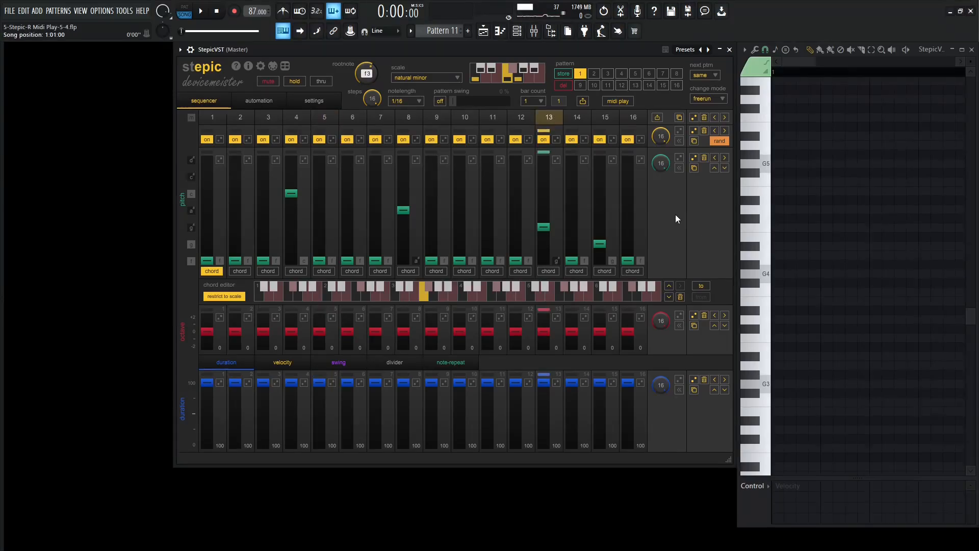
# Step: Turn note latch on in the MIDI play settings
pyautogui.click(620, 101)
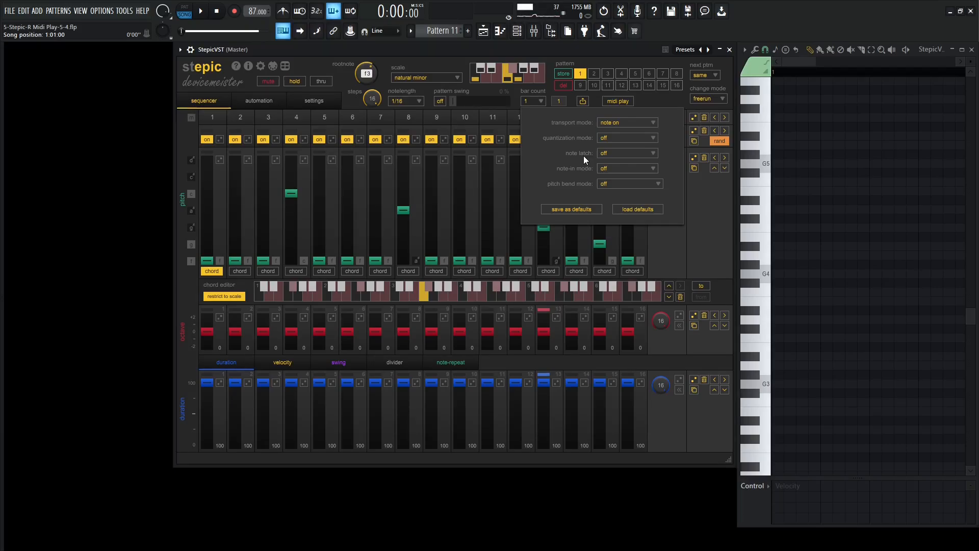
pyautogui.click(606, 153)
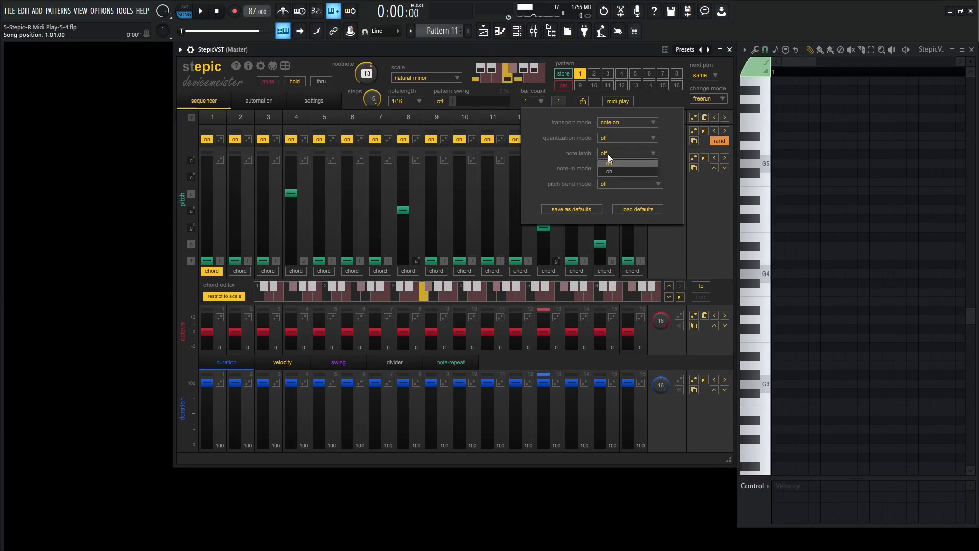
pyautogui.click(614, 167)
pyautogui.click(714, 201)
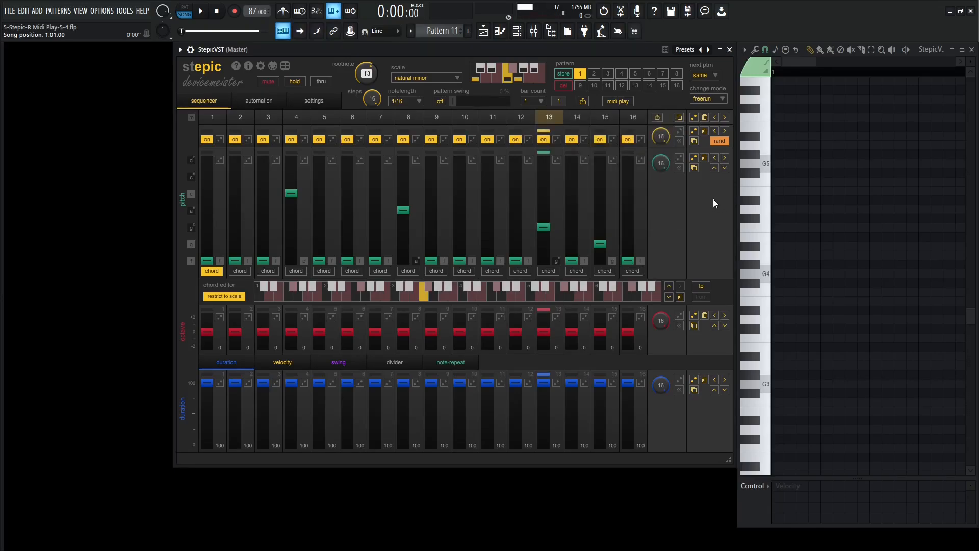
# Step: Test the note latch by triggering F#4 and G#4 during arrangement playback, and release the latch
pyautogui.press('space')
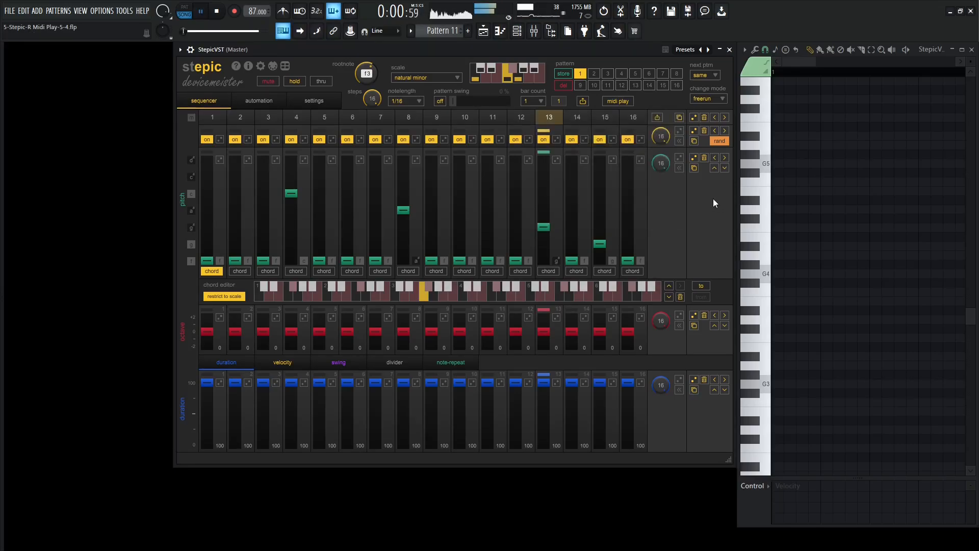
pyautogui.press('g')
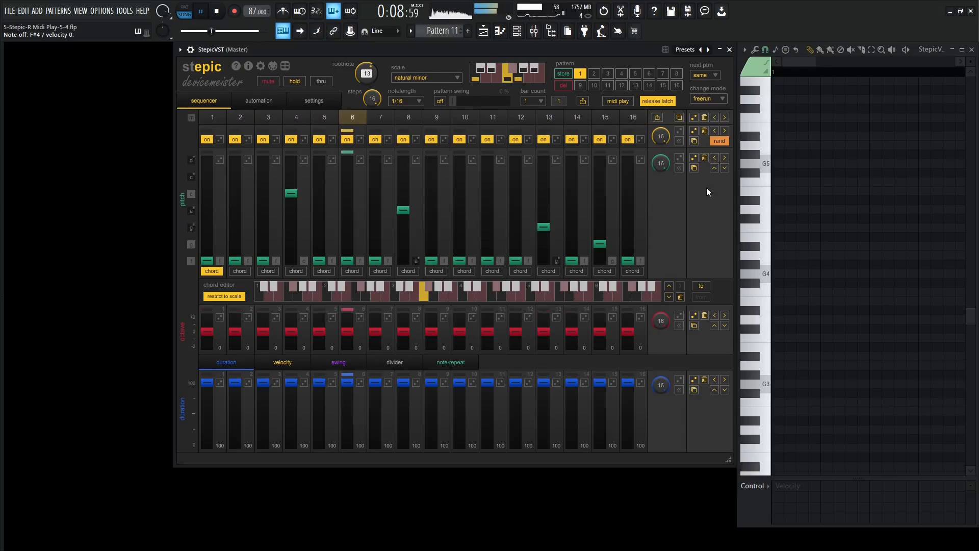
pyautogui.press('space')
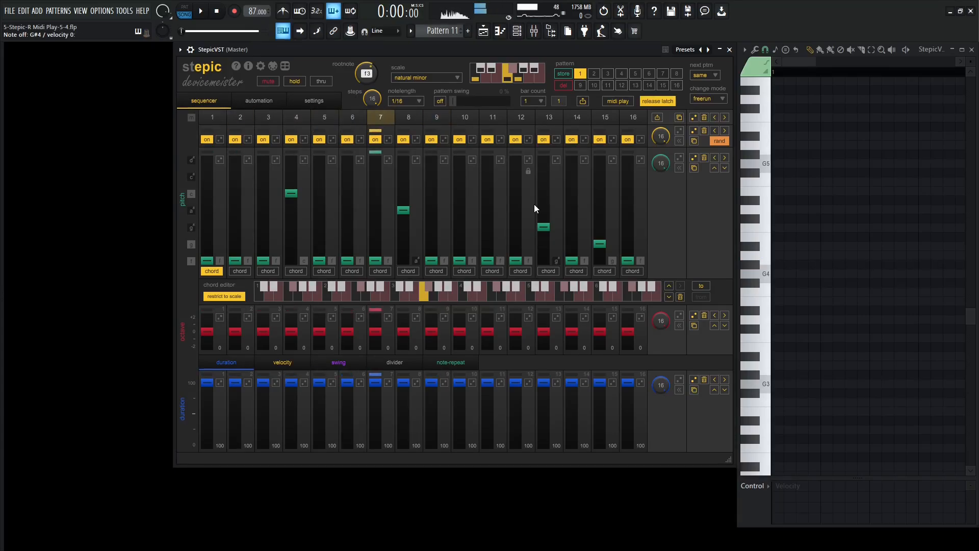
pyautogui.click(663, 100)
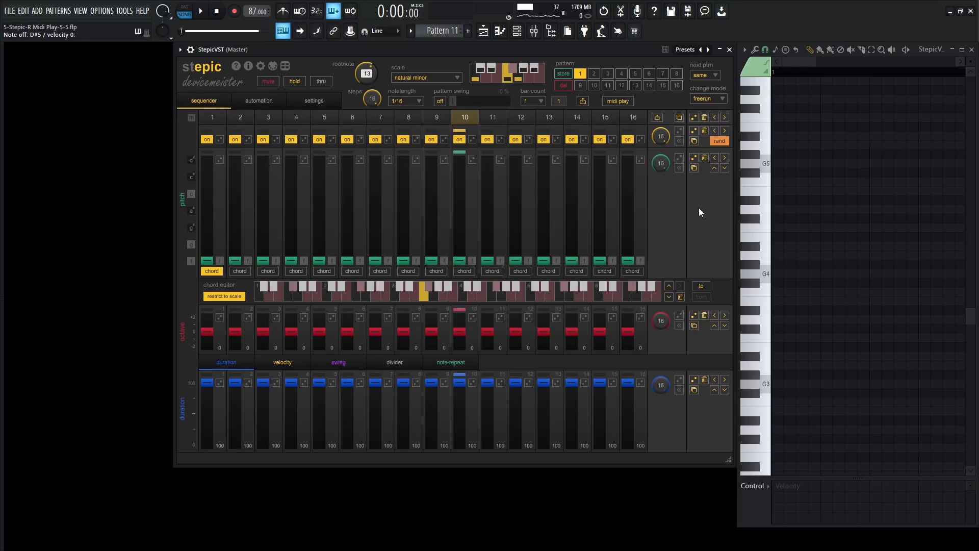
# Step: Set the note-in mode to transpose and test it by playing notes over the running arrangement
pyautogui.click(618, 102)
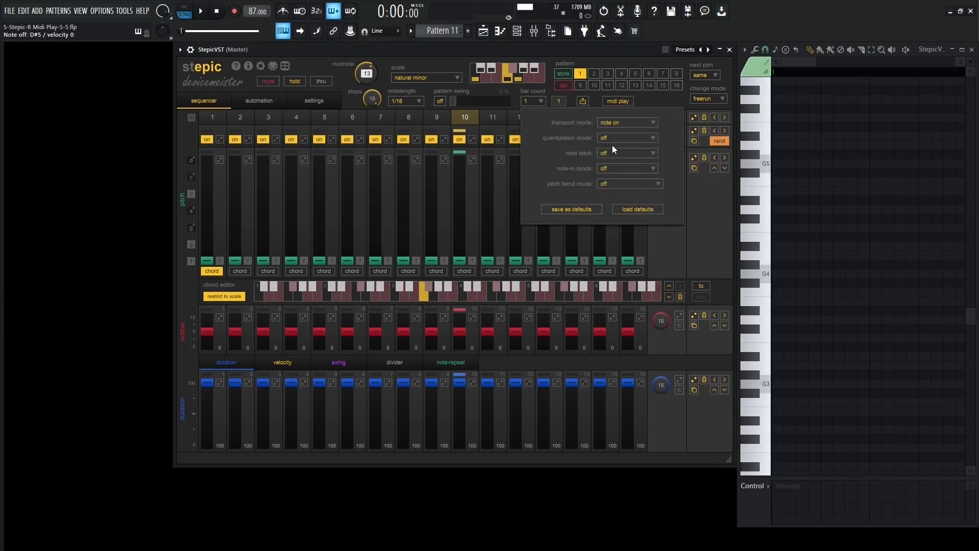
pyautogui.click(611, 169)
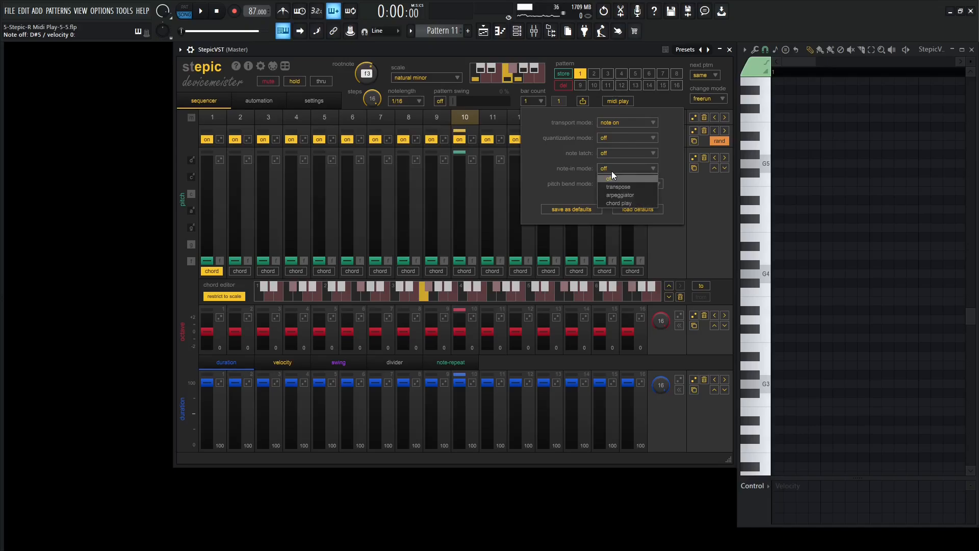
pyautogui.click(614, 186)
pyautogui.click(720, 230)
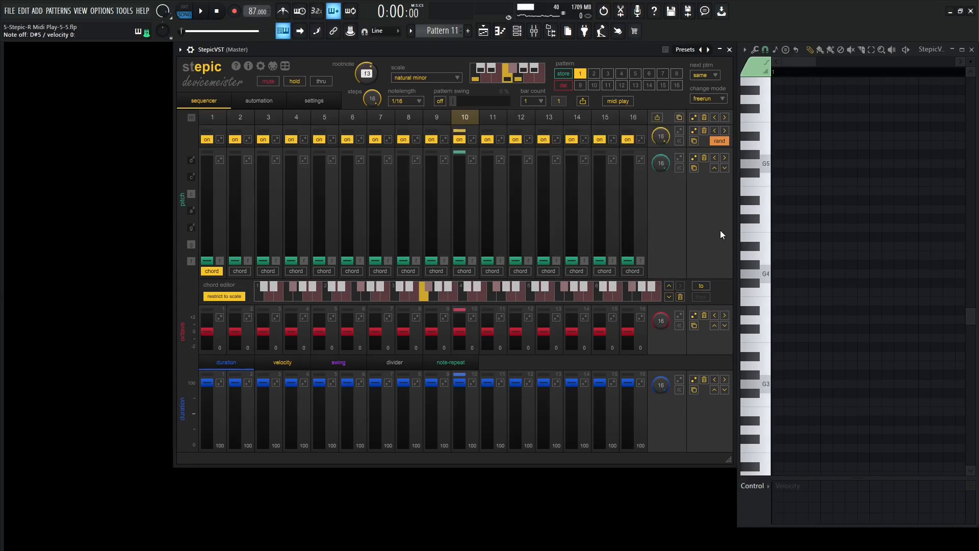
pyautogui.press('space')
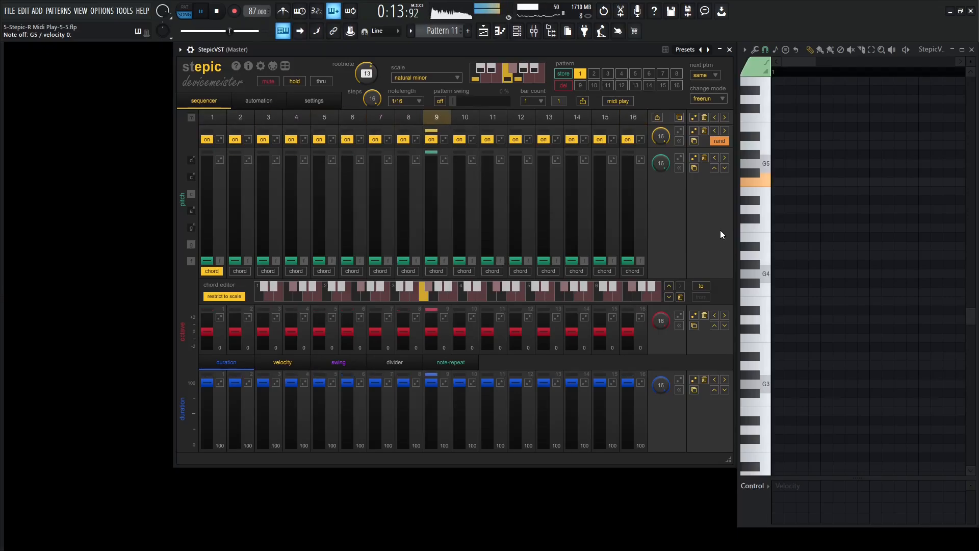
pyautogui.press('space')
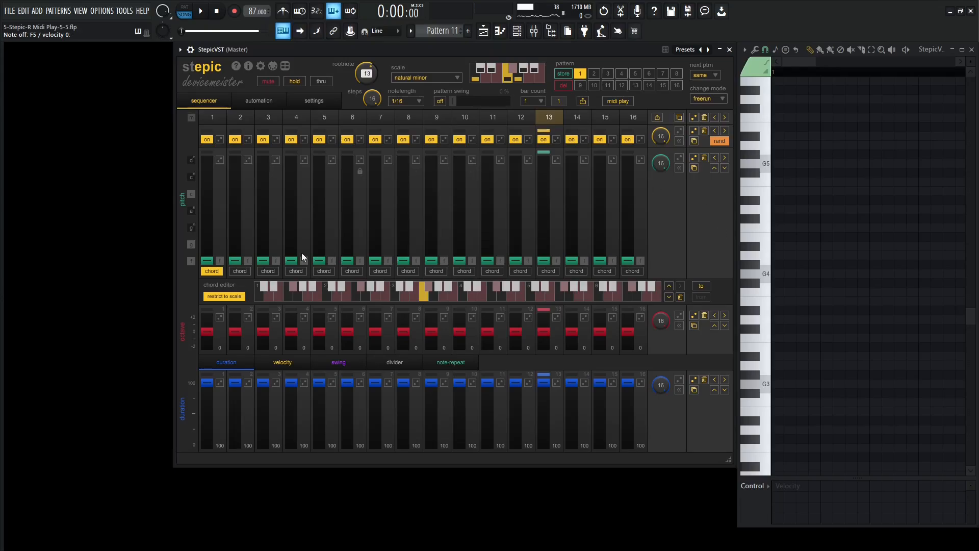
# Step: Set pitches g#, c, a# and a# on steps 2, 5, 8 and 10, octave +1 on steps 4 and 12, and audition the sequence
pyautogui.click(326, 195)
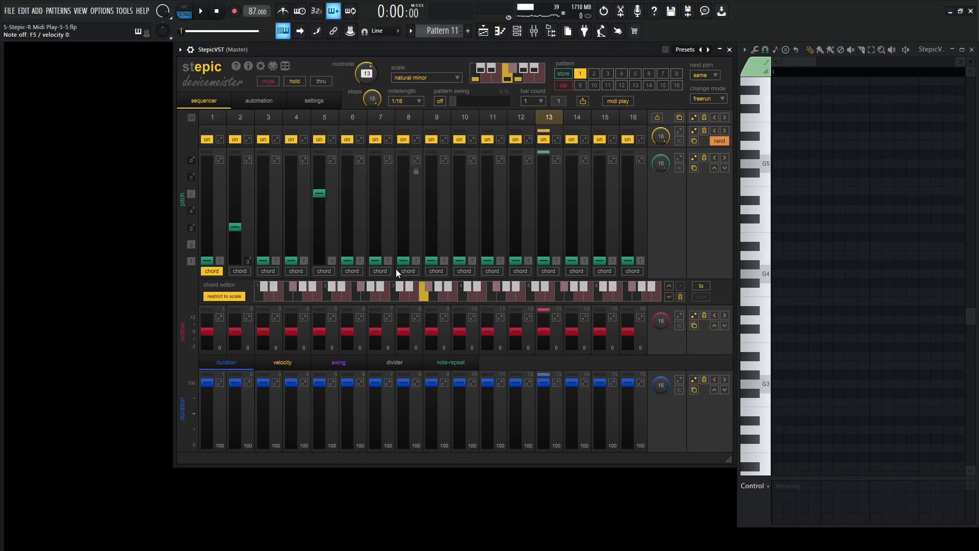
pyautogui.click(403, 210)
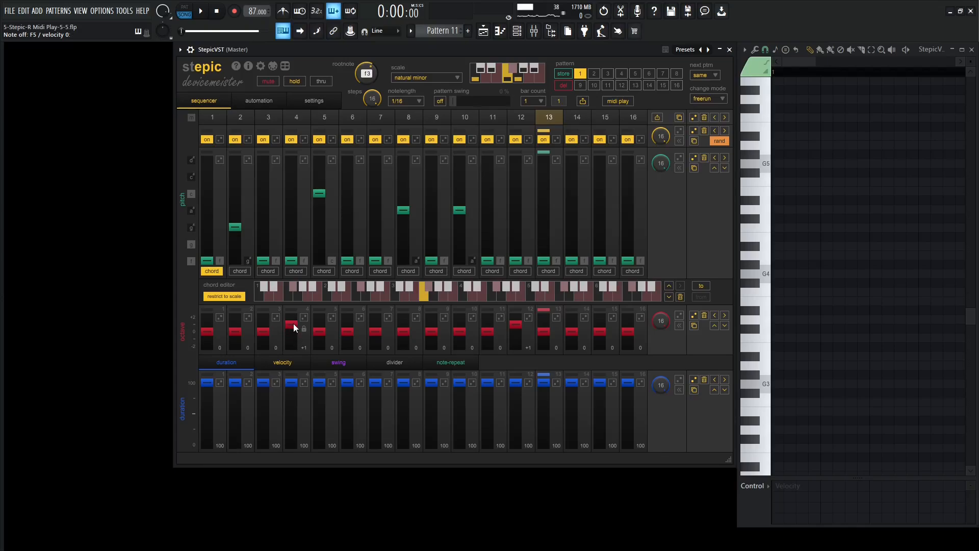
pyautogui.press('space')
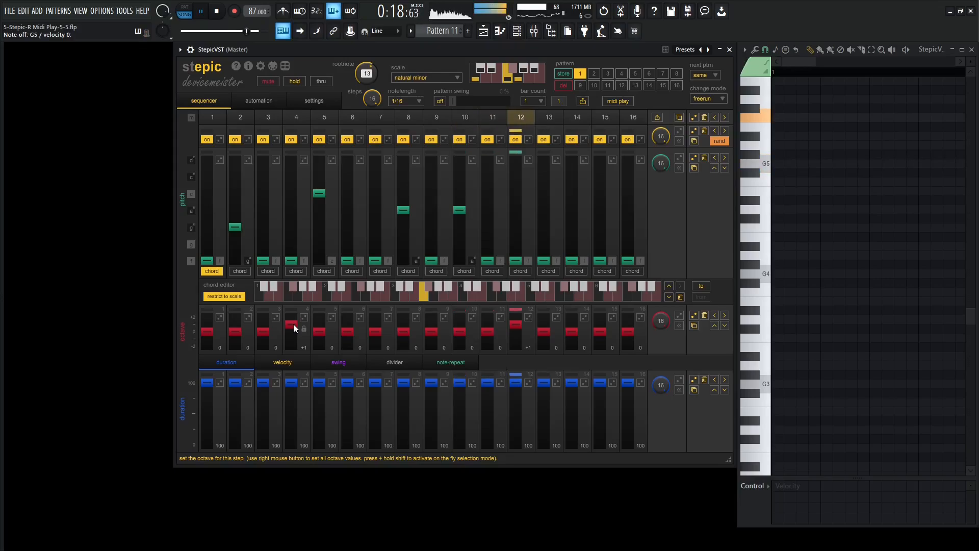
pyautogui.press('space')
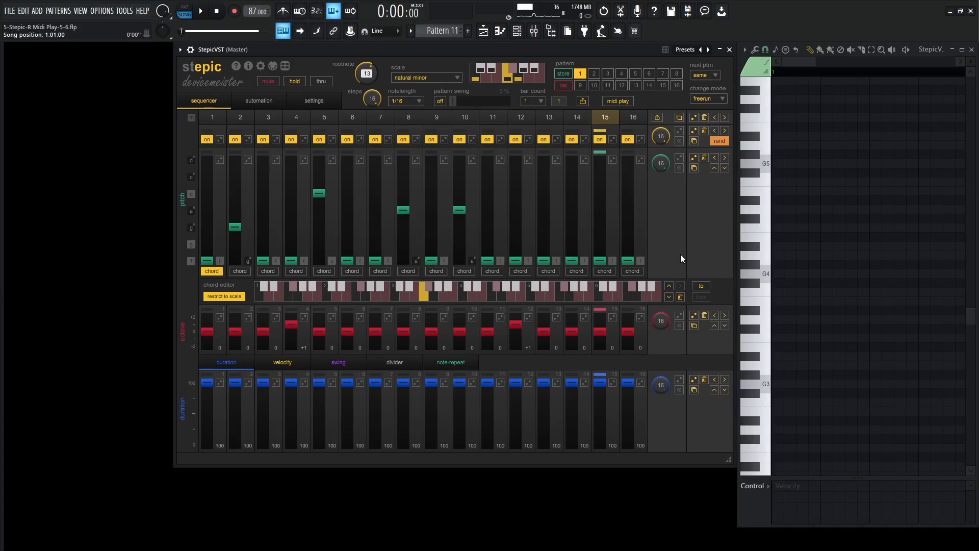
# Step: Set the note-in scale transform to ignore off-scale in the MIDI play settings
pyautogui.click(620, 101)
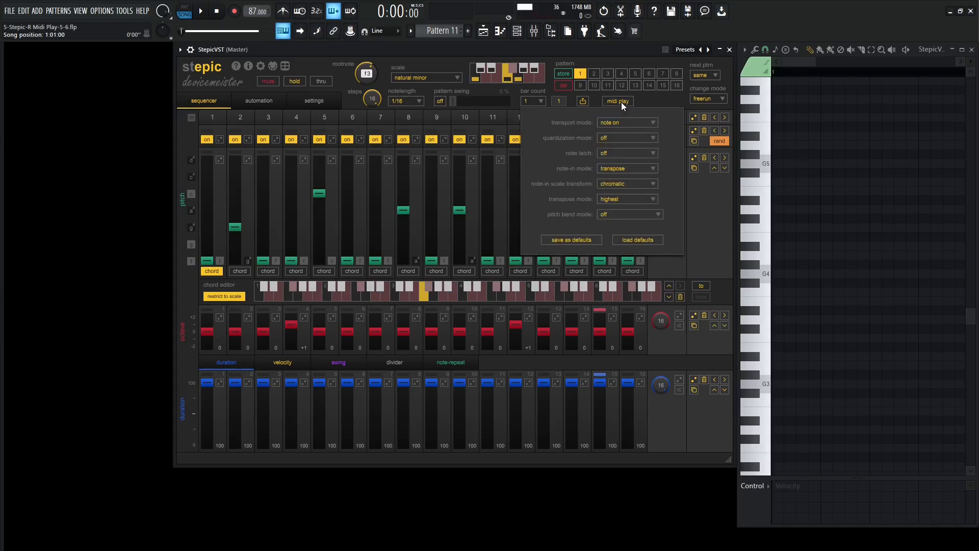
pyautogui.click(619, 184)
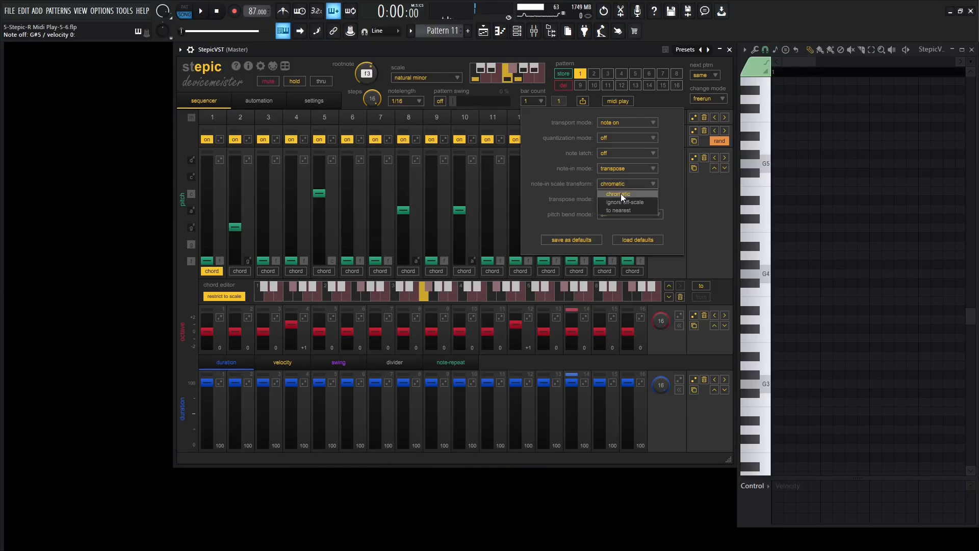
pyautogui.click(624, 200)
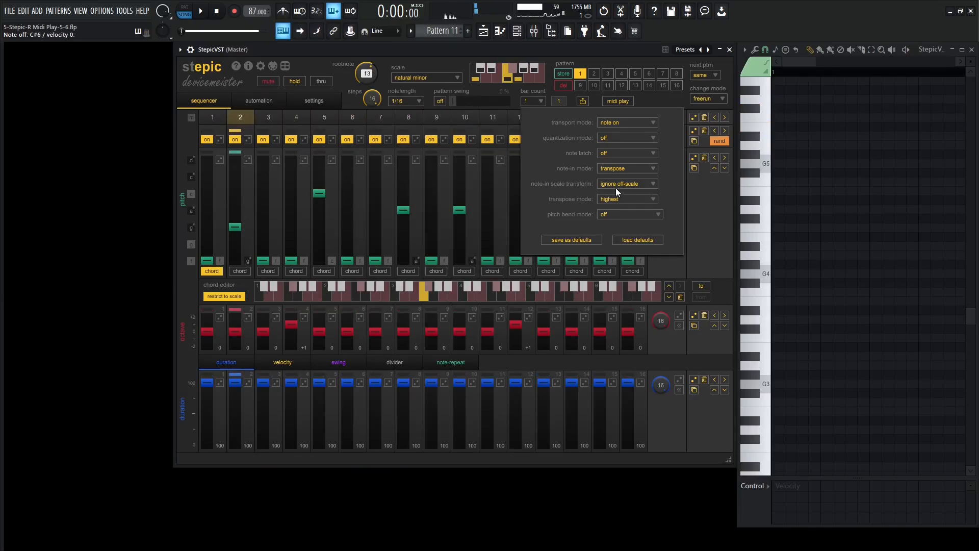
# Step: Set the note-in scale transform to nearest and test it by playing notes over the running arrangement
pyautogui.click(629, 183)
pyautogui.click(622, 211)
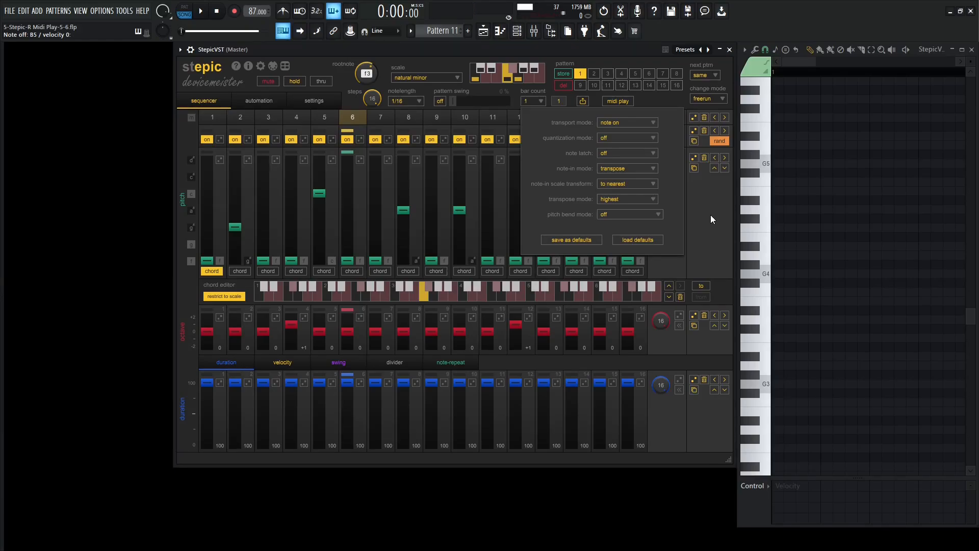
pyautogui.press('space')
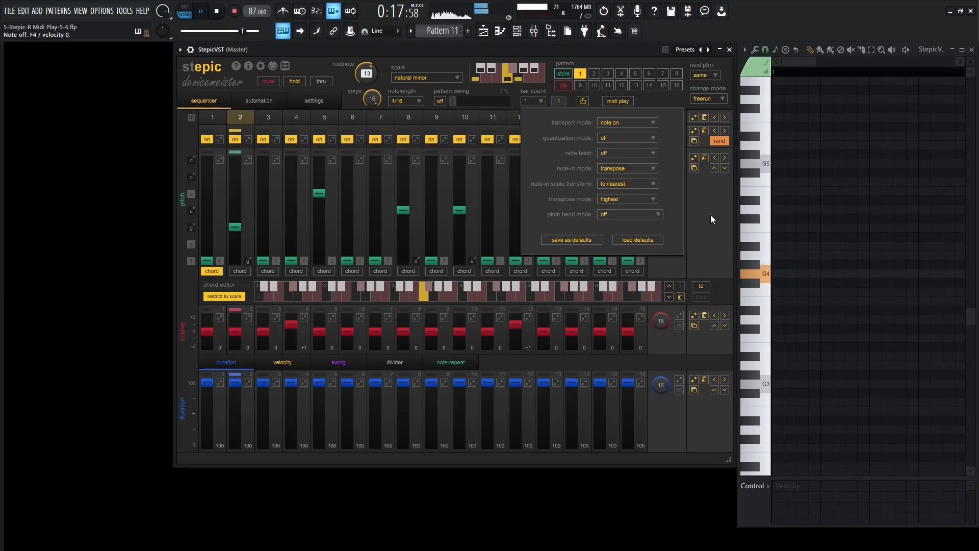
pyautogui.press('space')
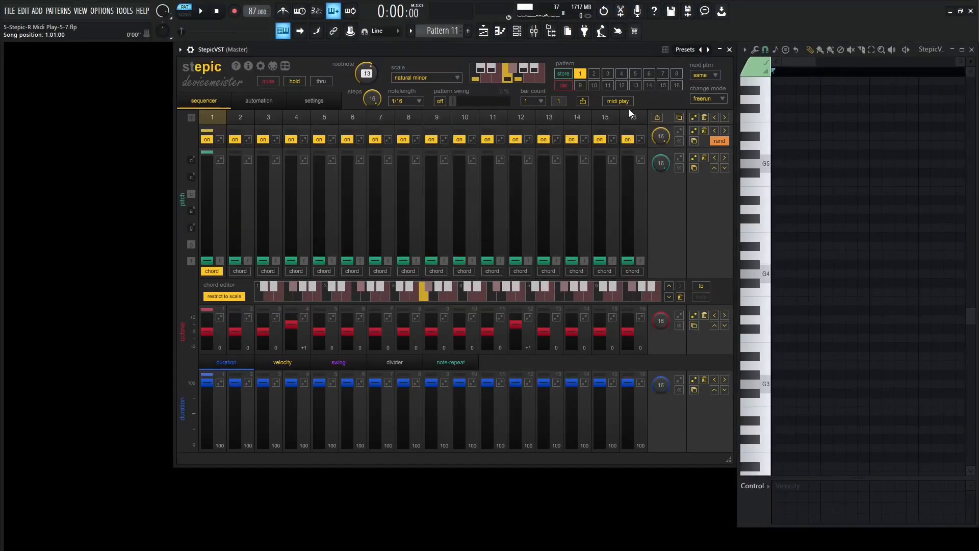
# Step: Select highest as the transpose mode in the MIDI play settings
pyautogui.click(627, 104)
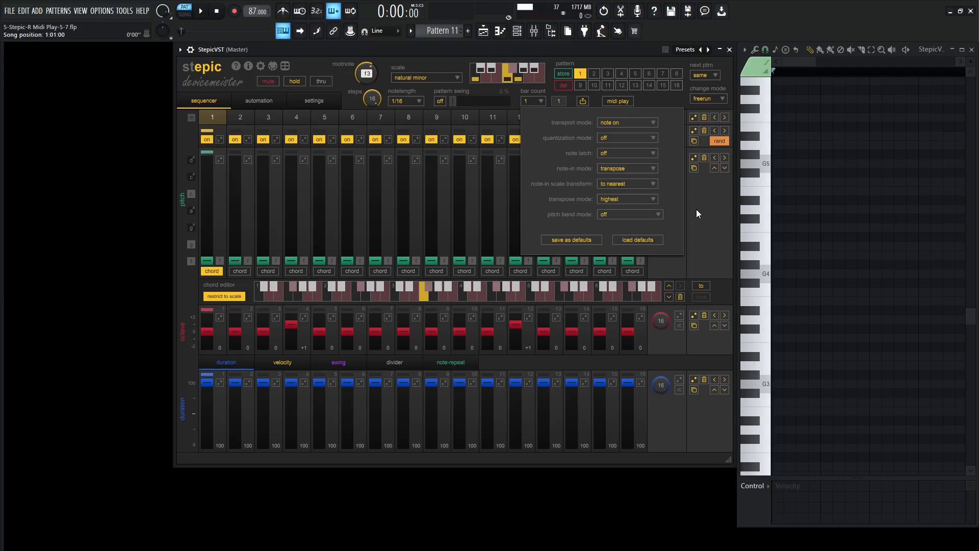
pyautogui.click(635, 200)
pyautogui.click(635, 199)
pyautogui.click(634, 208)
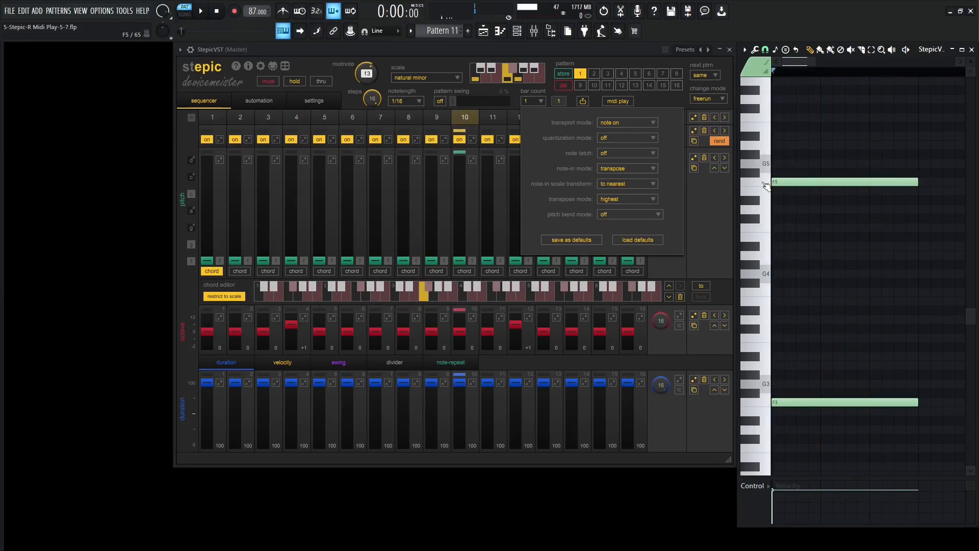
# Step: Set the transpose mode to latest and play the pattern with the F3 note shifted to start at step 2
pyautogui.click(629, 199)
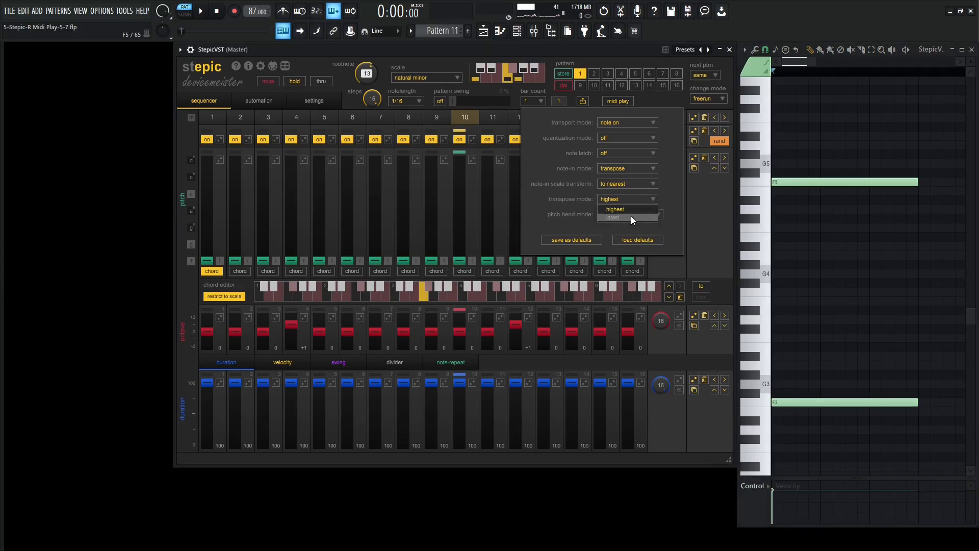
pyautogui.click(631, 218)
pyautogui.moveTo(787, 403); pyautogui.dragTo(801, 403)
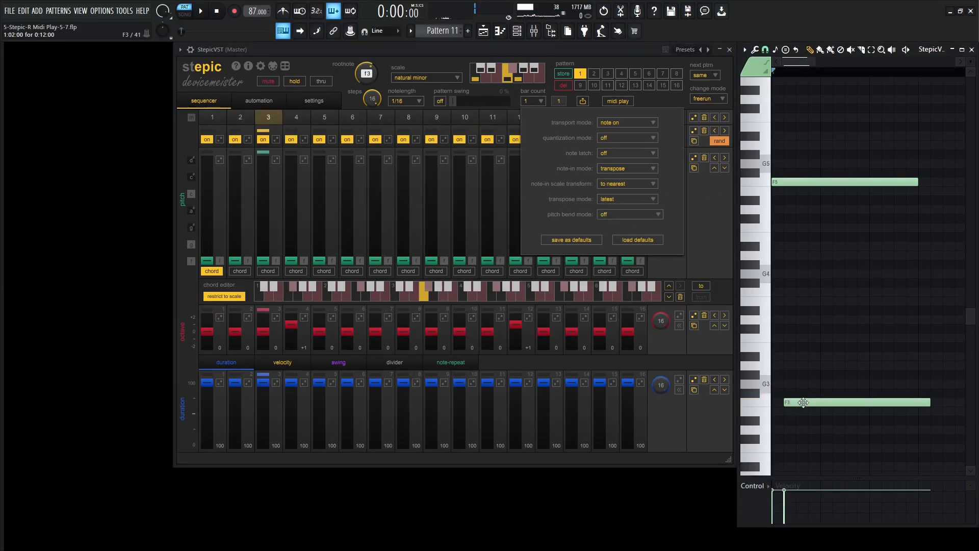
pyautogui.press('space')
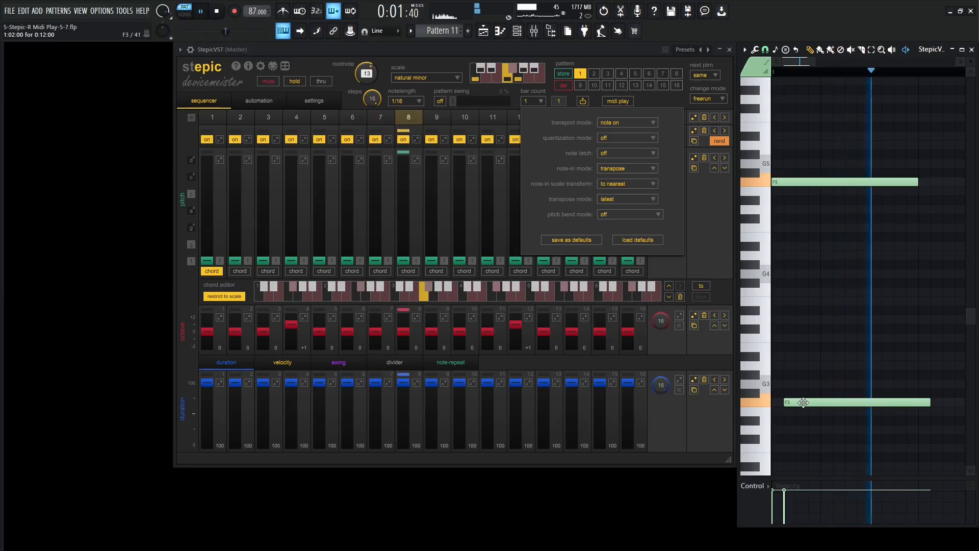
pyautogui.press('space')
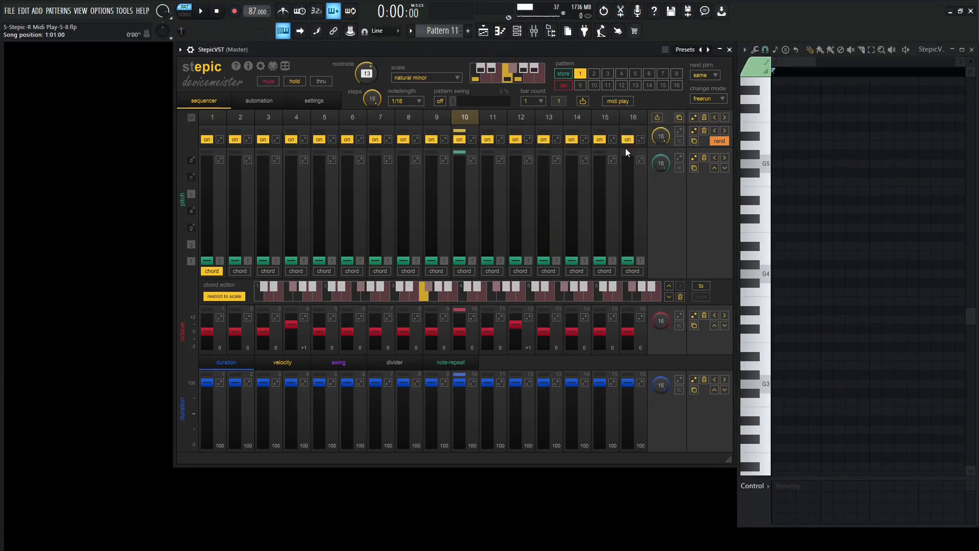
# Step: Set the note-in mode to arpeggiator and test it by playing notes over the running arrangement
pyautogui.click(619, 102)
pyautogui.click(610, 172)
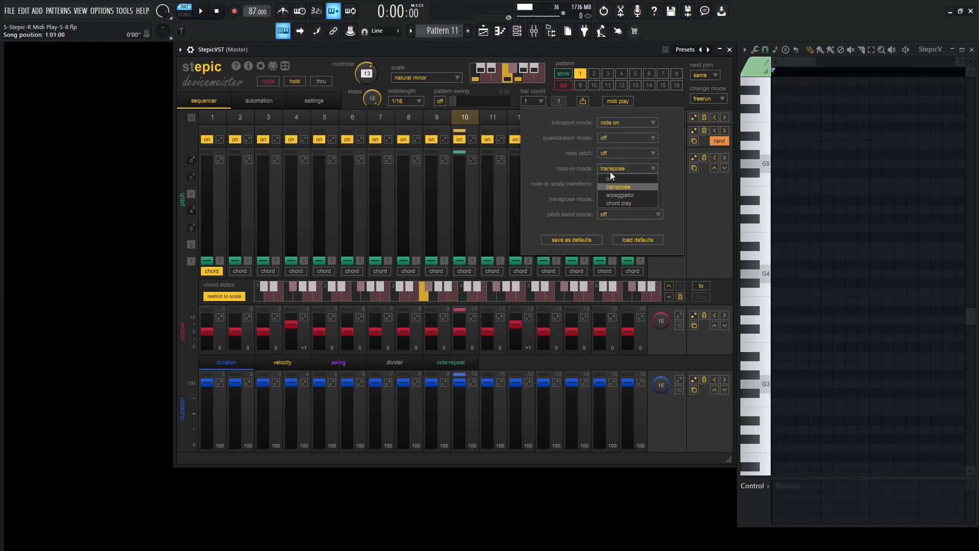
pyautogui.click(634, 197)
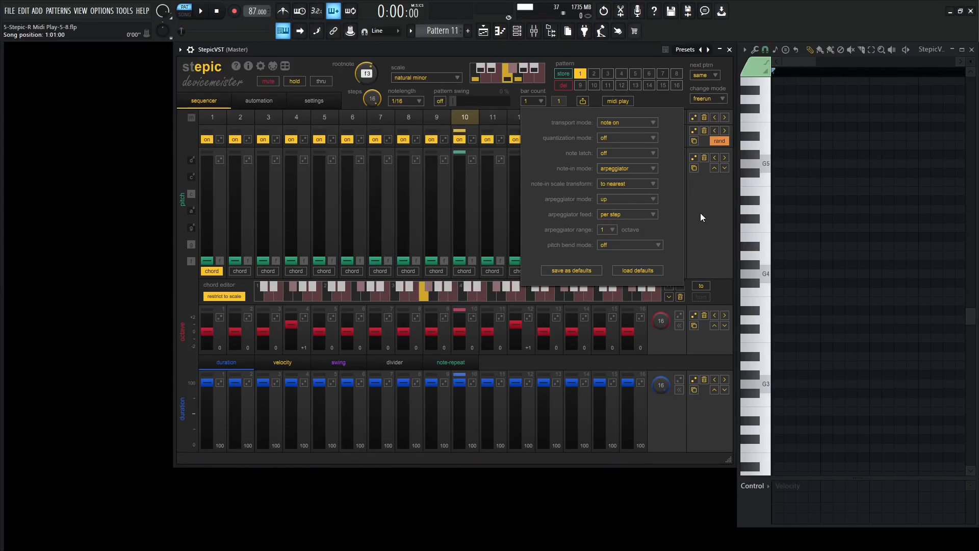
pyautogui.press('space')
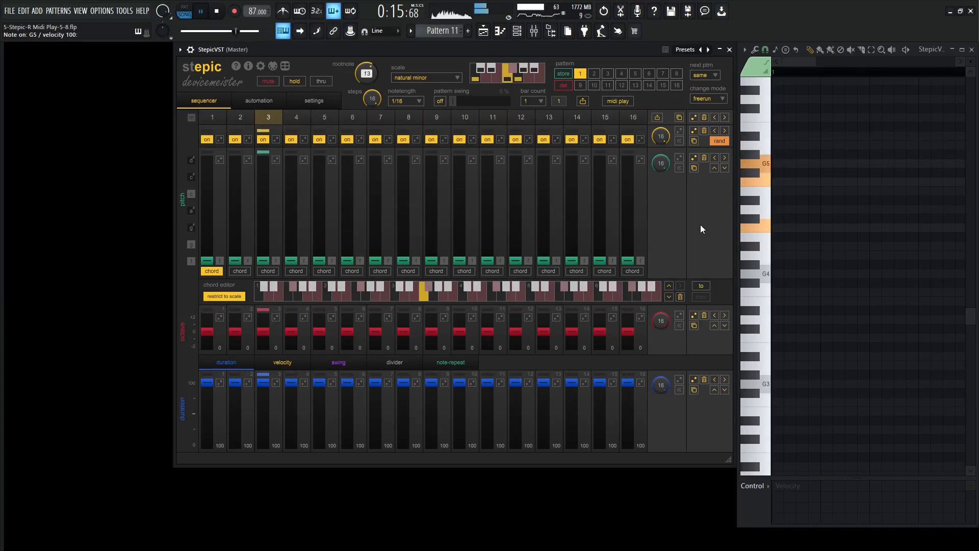
pyautogui.press('space')
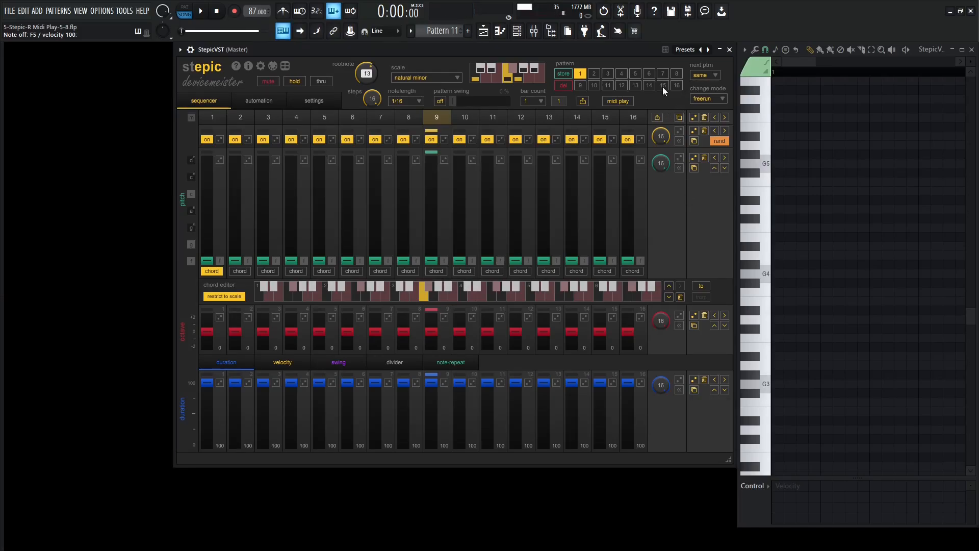
# Step: Set the arpeggiator mode to down and audition it with a held chord
pyautogui.click(616, 101)
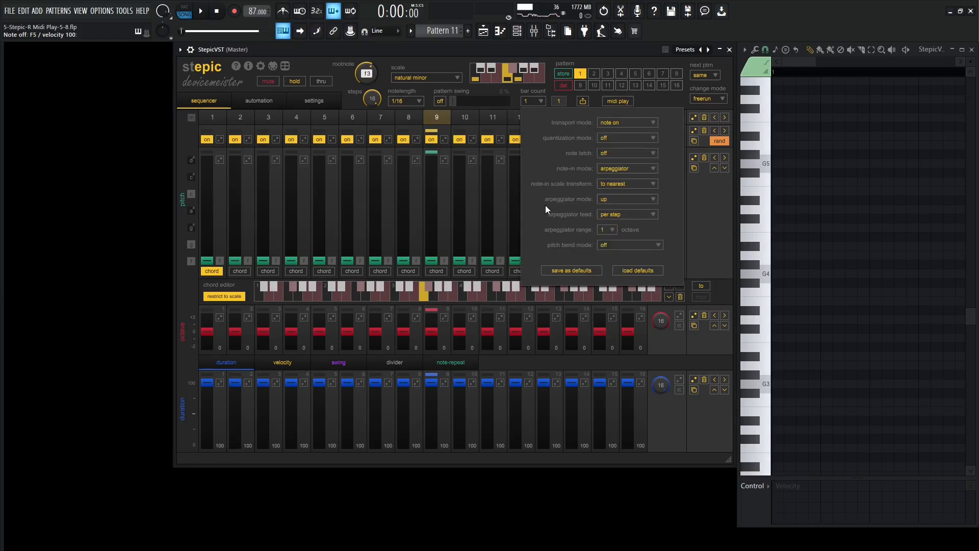
pyautogui.click(620, 201)
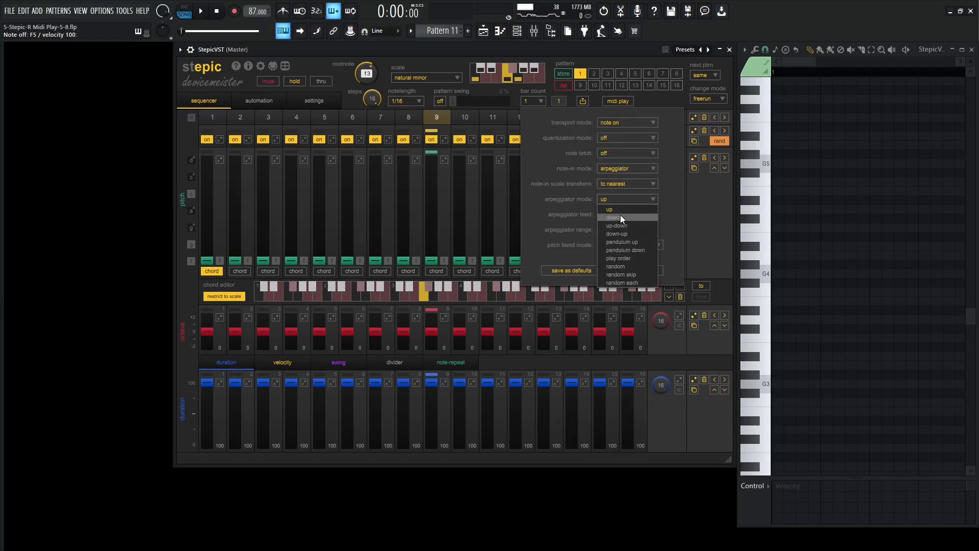
pyautogui.click(621, 215)
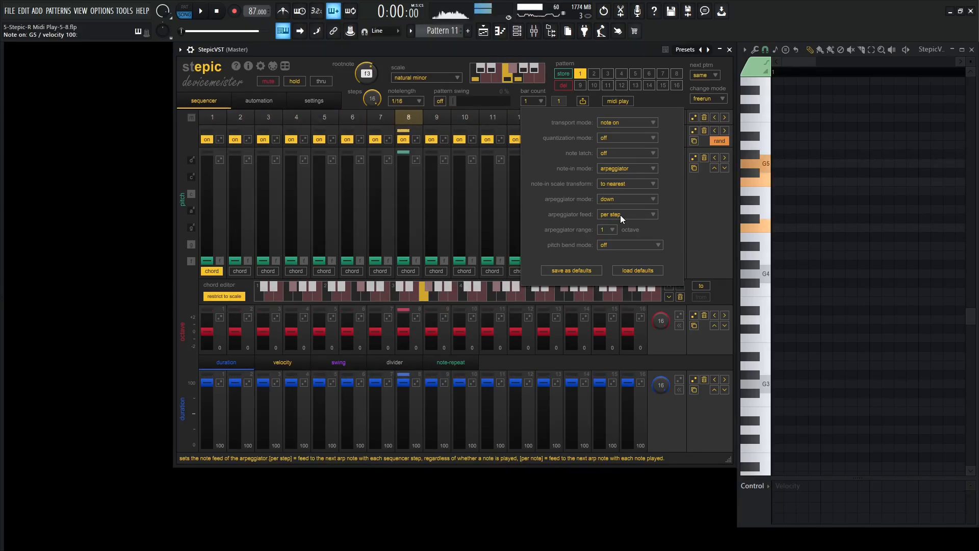
# Step: Audition the up-down and down-up arpeggiator modes with a held chord
pyautogui.click(617, 201)
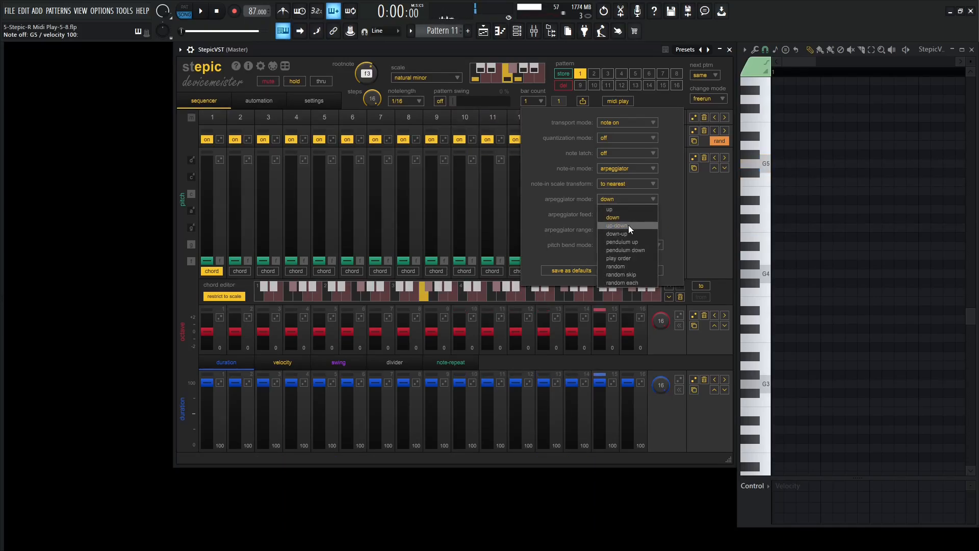
pyautogui.click(628, 225)
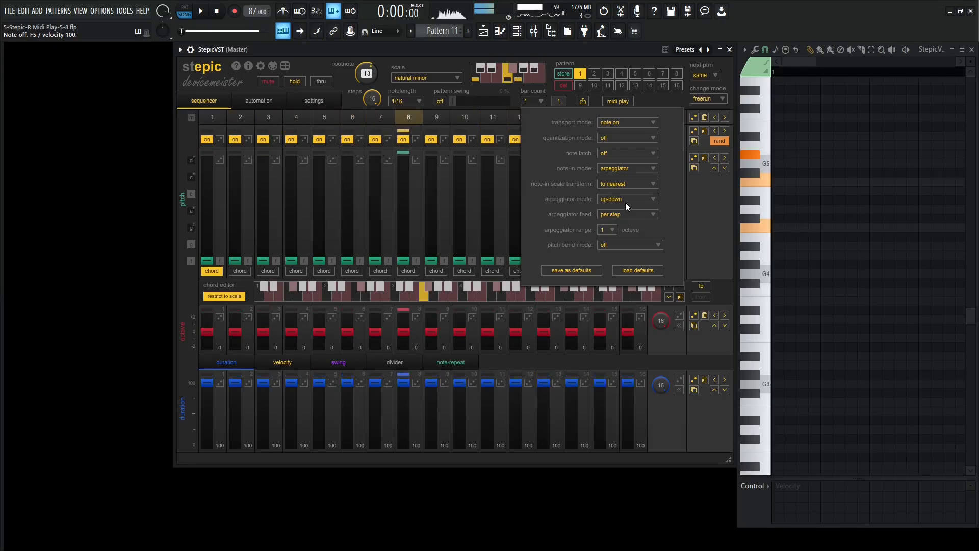
pyautogui.click(626, 202)
pyautogui.click(633, 236)
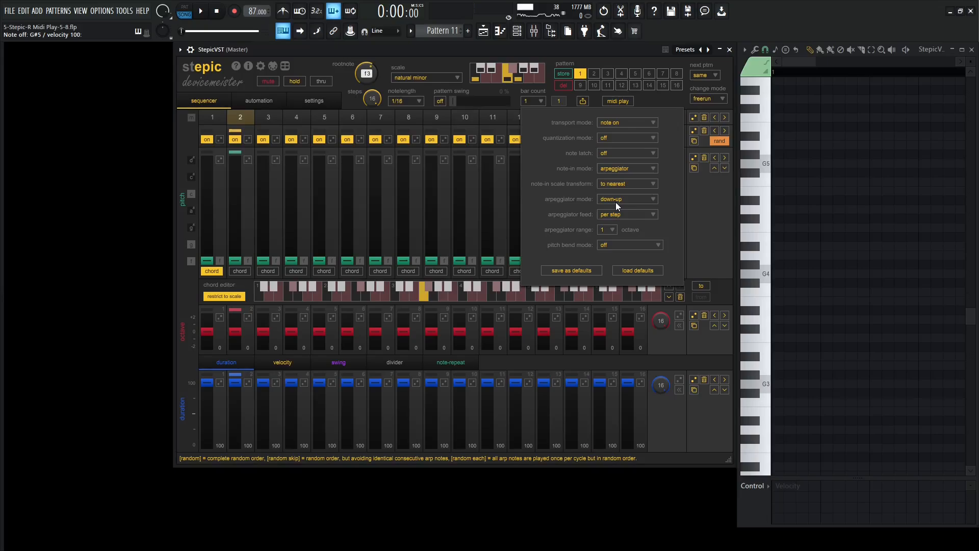
# Step: Set the sequencer's note length to 1/8 and audition the arpeggio at that rate
pyautogui.click(402, 97)
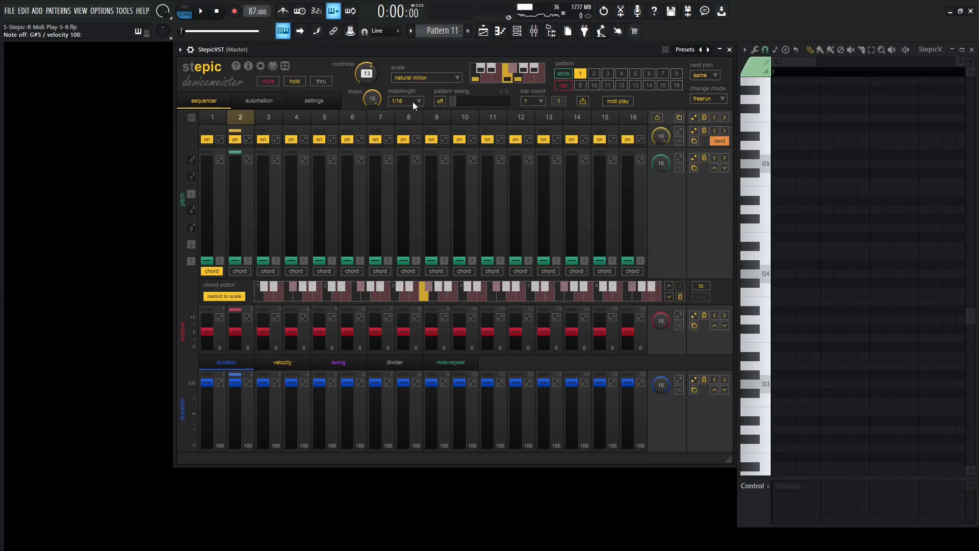
pyautogui.click(412, 102)
pyautogui.click(412, 166)
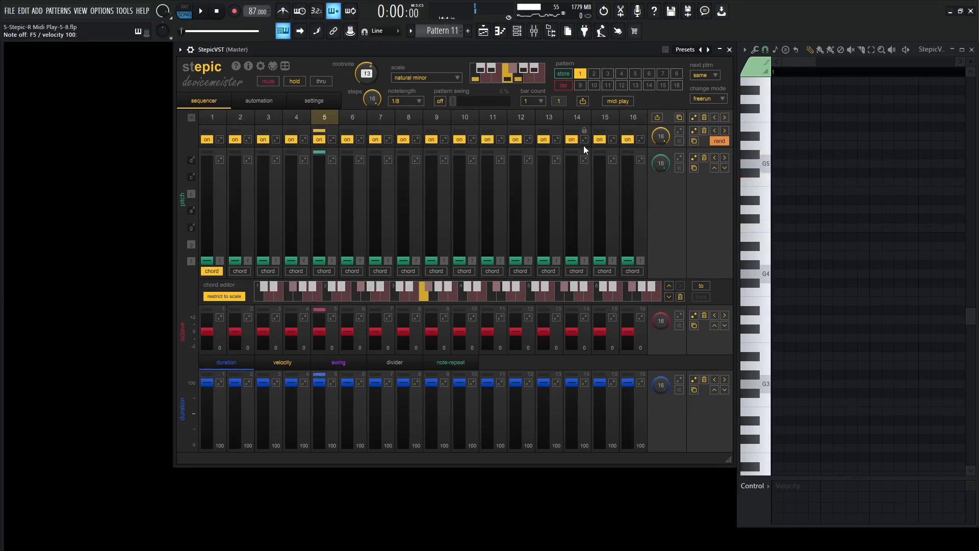
# Step: Set the arpeggiator mode to pendulum up and audition it with a three-note chord
pyautogui.click(621, 101)
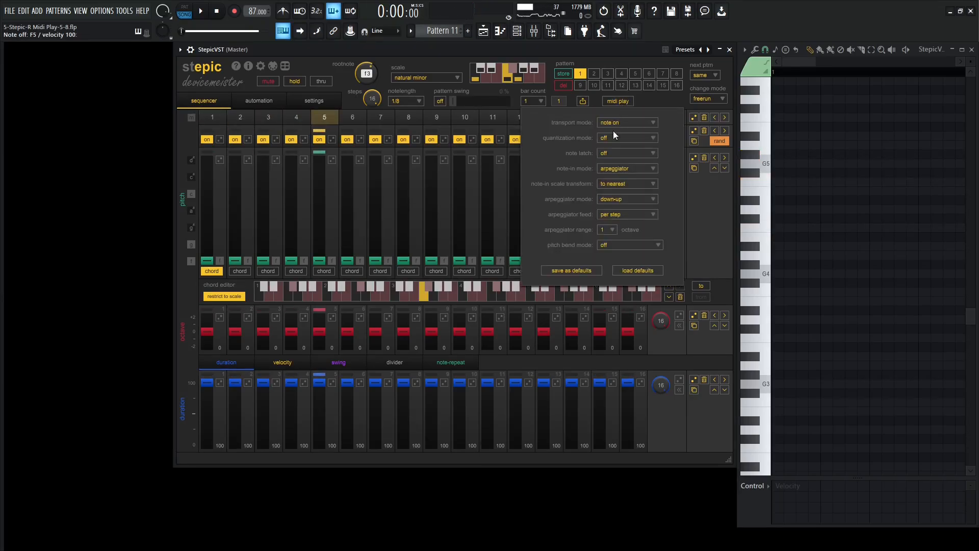
pyautogui.click(626, 199)
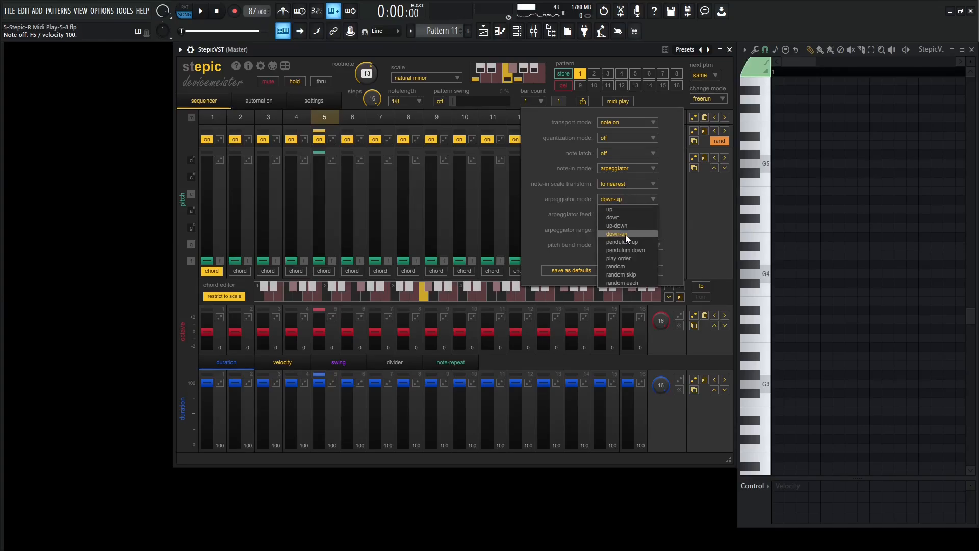
pyautogui.click(632, 244)
pyautogui.press('z')
pyautogui.press('v')
pyautogui.press('h')
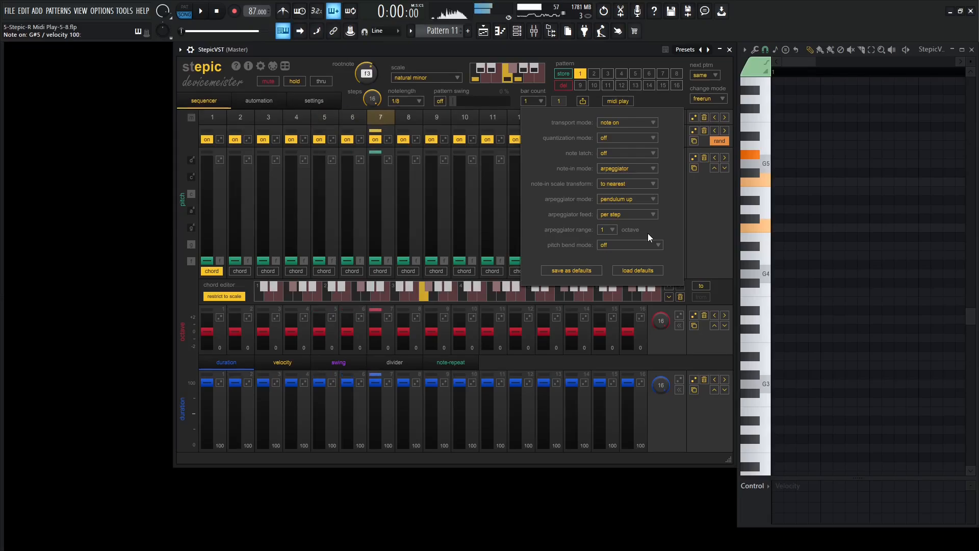
# Step: Set the arpeggiator mode to random, reduce the sequence to 8 steps, and audition it
pyautogui.click(634, 200)
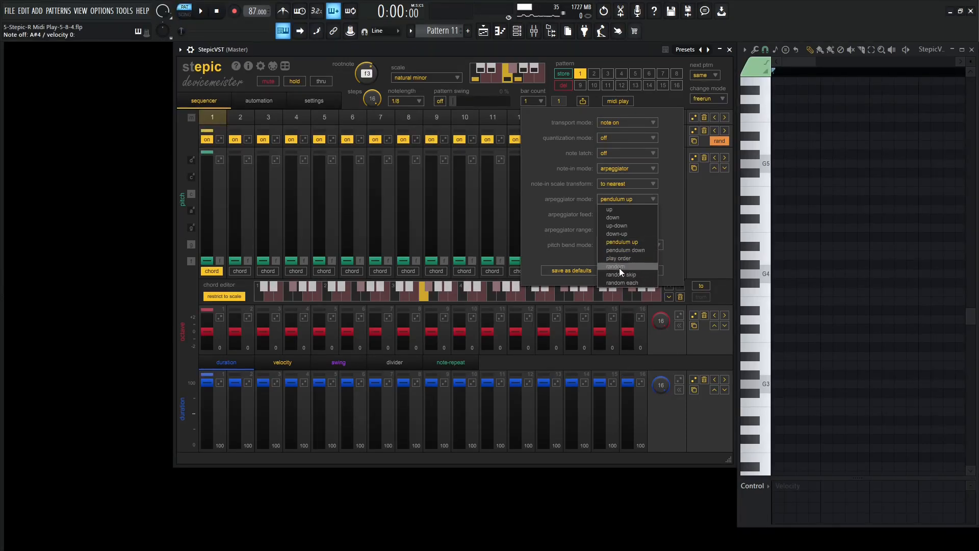
pyautogui.click(619, 265)
pyautogui.moveTo(372, 99); pyautogui.dragTo(389, 164)
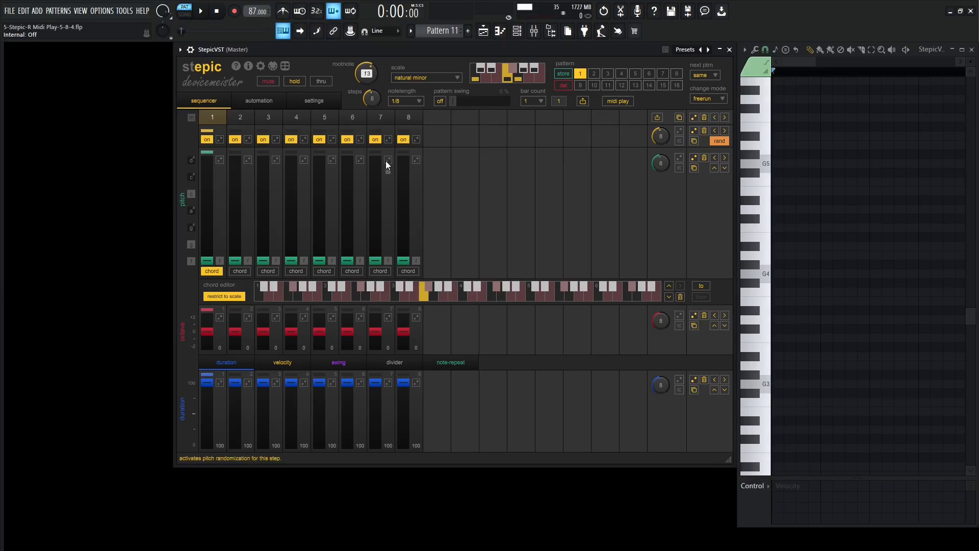
pyautogui.press('s')
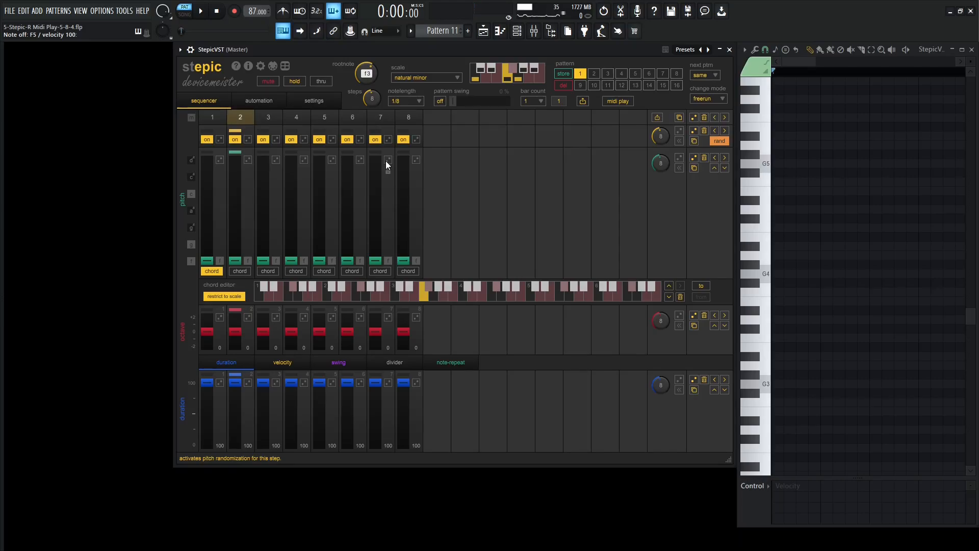
# Step: Set the arpeggiator mode to random skip and audition it with a three-note chord
pyautogui.click(621, 101)
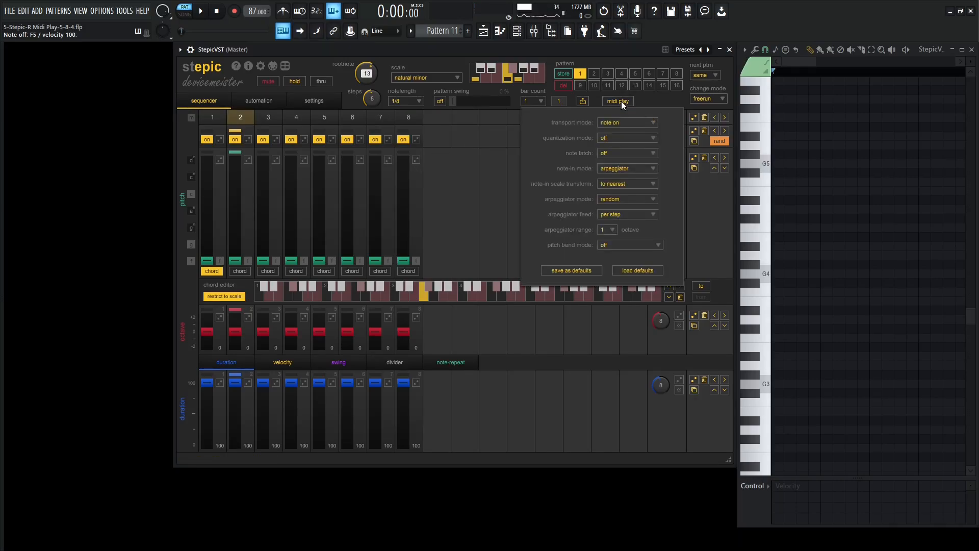
pyautogui.click(627, 214)
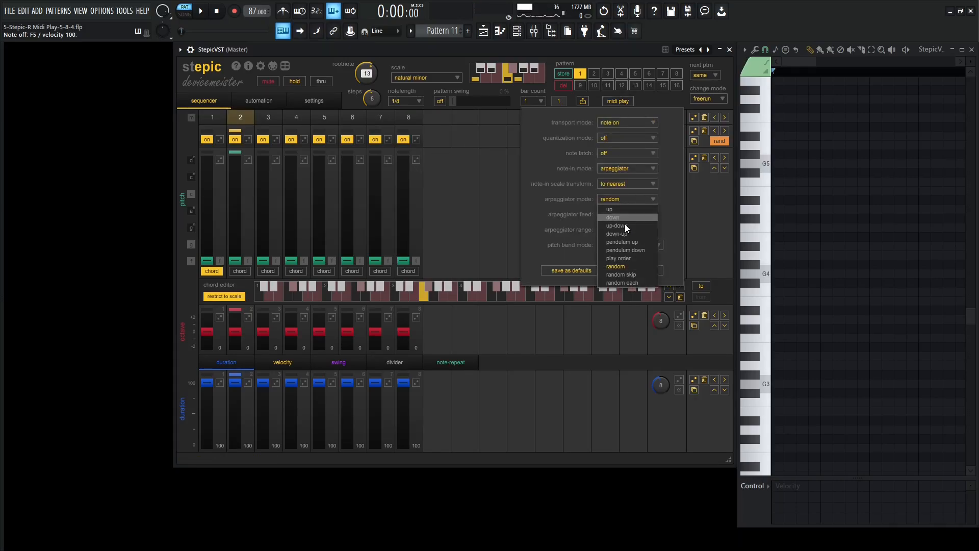
pyautogui.click(635, 272)
pyautogui.press('h')
pyautogui.press('v')
pyautogui.press('s')
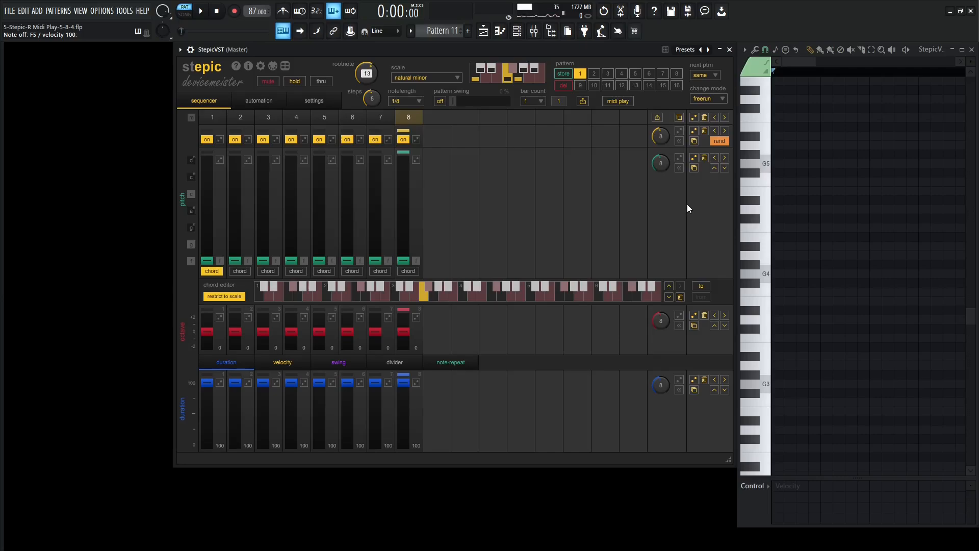
# Step: Set the arpeggiator mode to random each and reduce the sequence to 4 steps
pyautogui.click(623, 100)
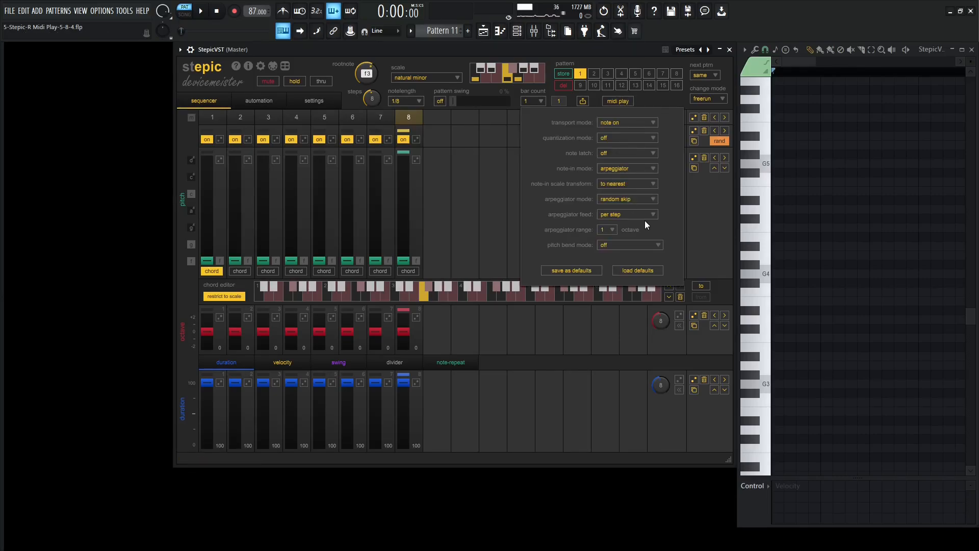
pyautogui.click(635, 199)
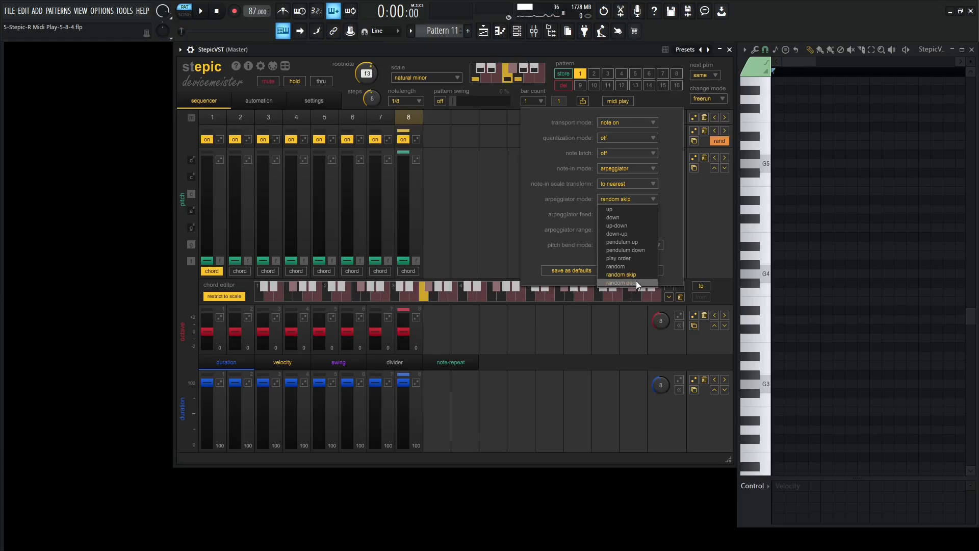
pyautogui.click(635, 282)
pyautogui.moveTo(373, 105); pyautogui.dragTo(375, 136)
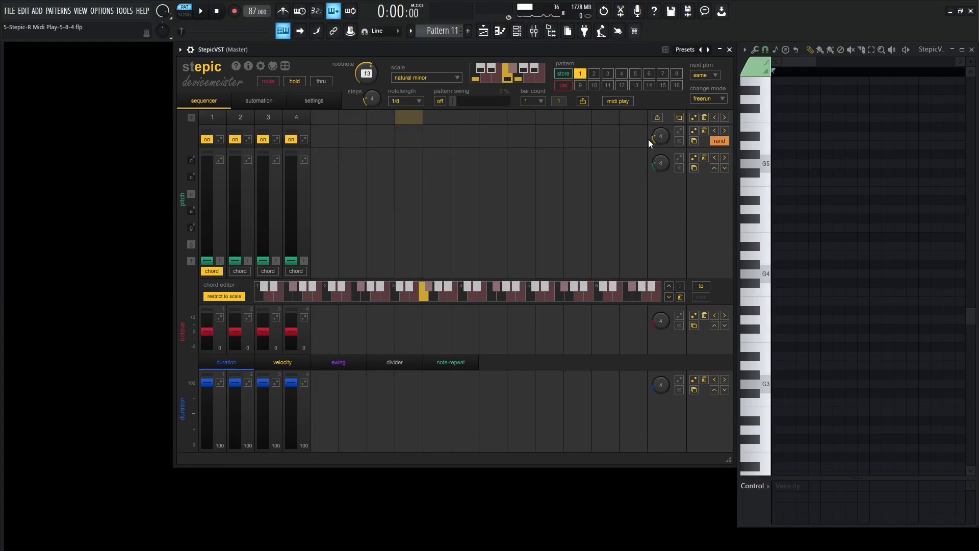
# Step: Draw one-bar C#5, F5 and G#5 notes at the start of the pattern in the piano roll
pyautogui.moveTo(786, 220); pyautogui.dragTo(776, 220)
pyautogui.click(776, 183)
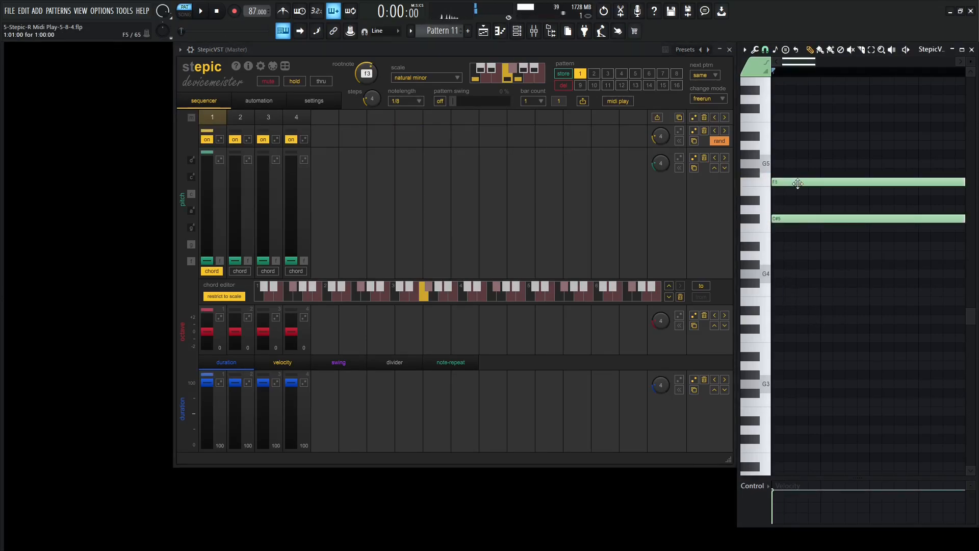
pyautogui.click(778, 155)
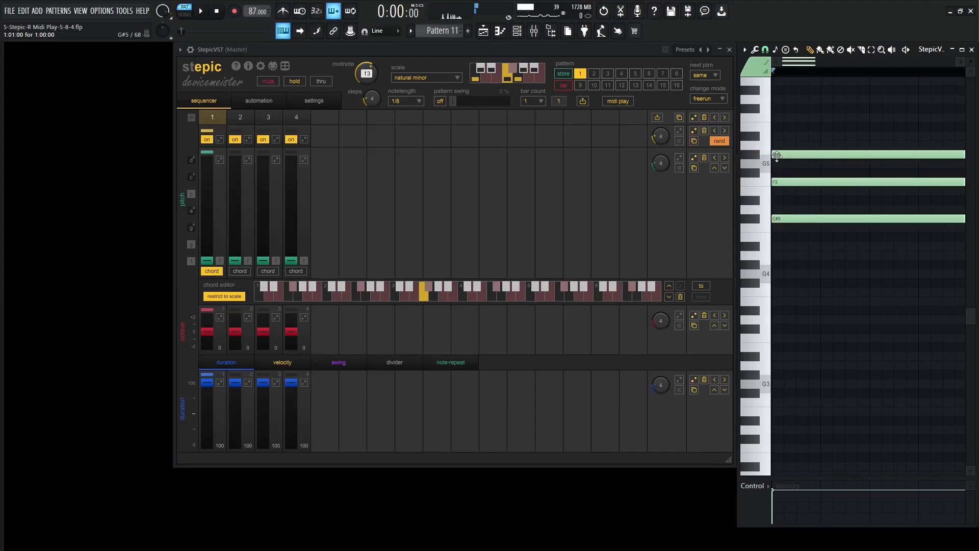
# Step: Add a one-bar A#5 note above the programmed chord and audition the four-note pattern
pyautogui.click(777, 136)
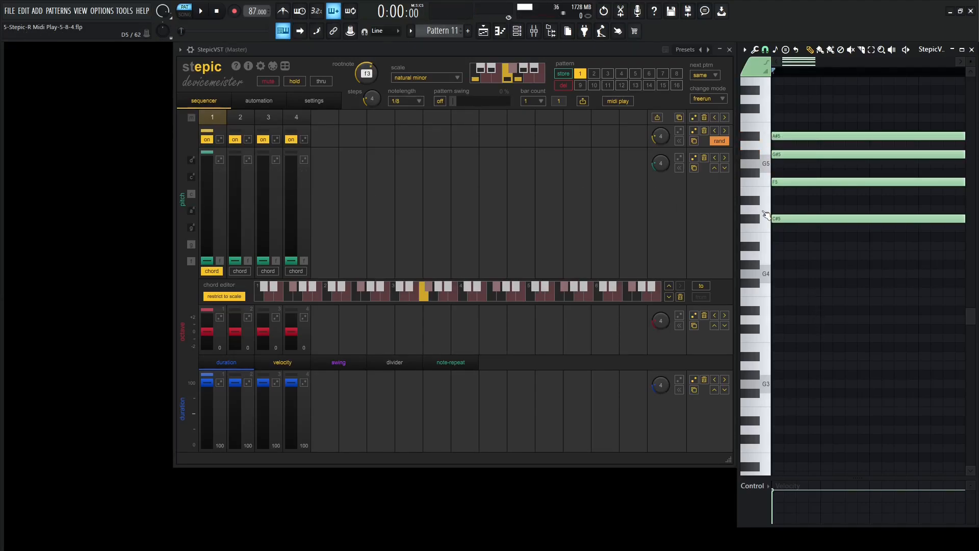
pyautogui.press('space')
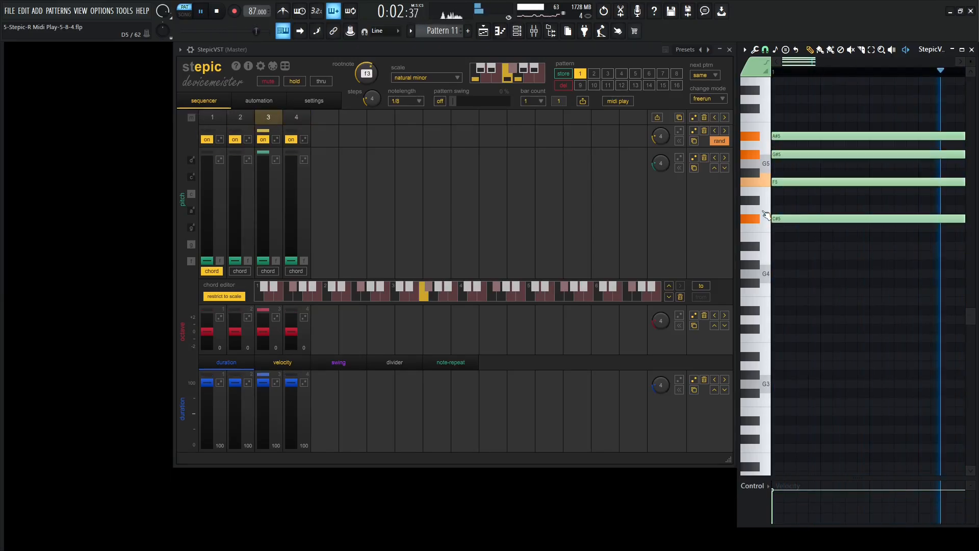
pyautogui.press('space')
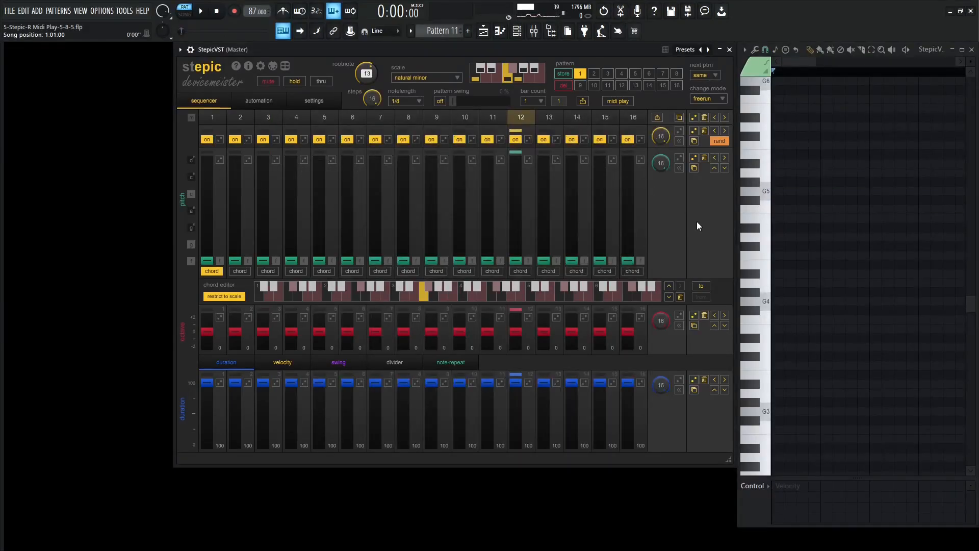
# Step: Set the arpeggiator range to 2 octaves and the note octave movement to octave up spiral
pyautogui.click(620, 100)
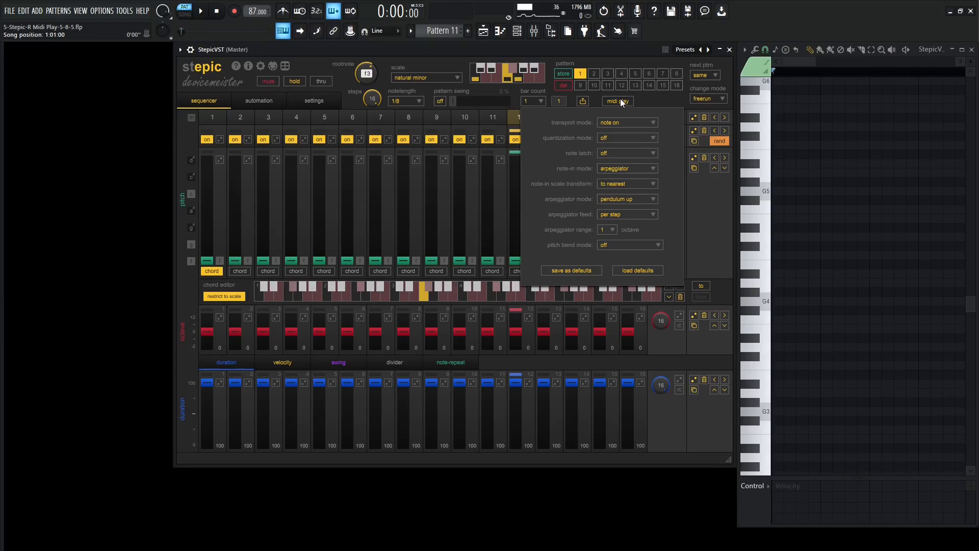
pyautogui.click(608, 230)
pyautogui.click(607, 246)
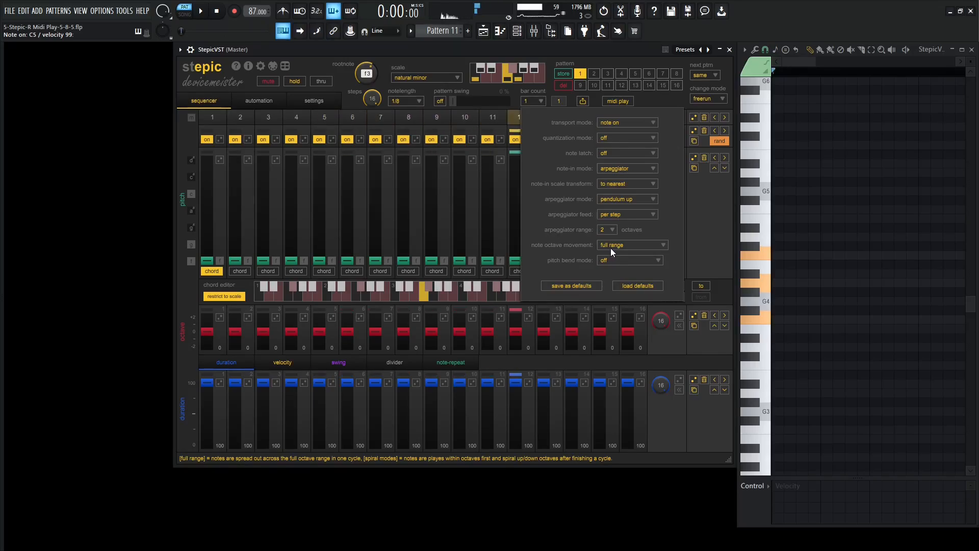
pyautogui.click(611, 248)
pyautogui.click(617, 266)
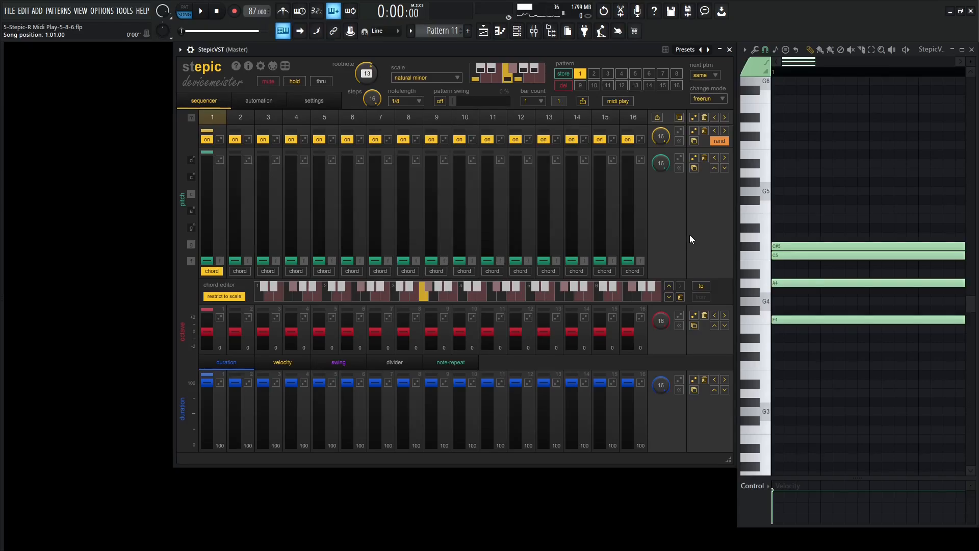
# Step: Reduce the sequence to 8 steps with steps 2, 4, 6 and 8 off, and switch playback to pattern mode
pyautogui.click(620, 101)
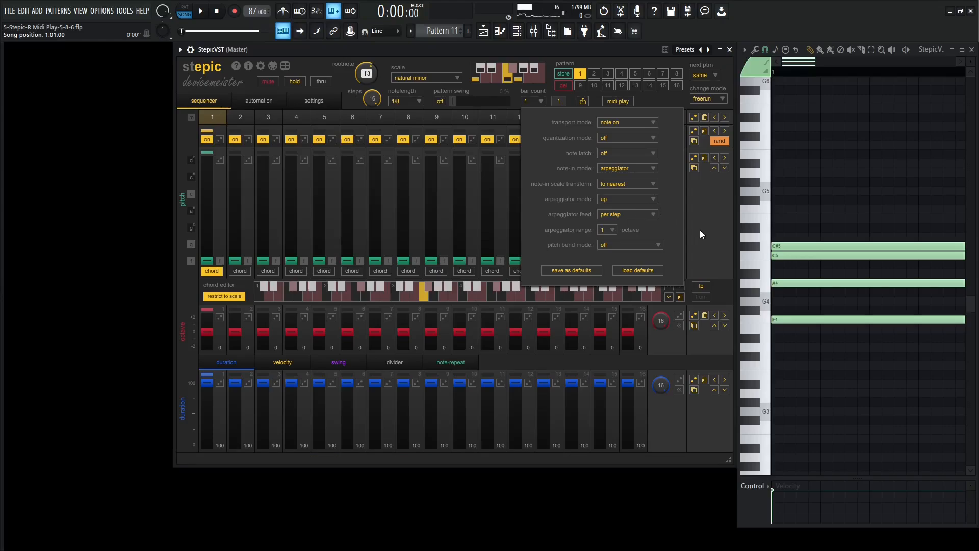
pyautogui.click(714, 225)
pyautogui.moveTo(374, 102); pyautogui.dragTo(381, 165)
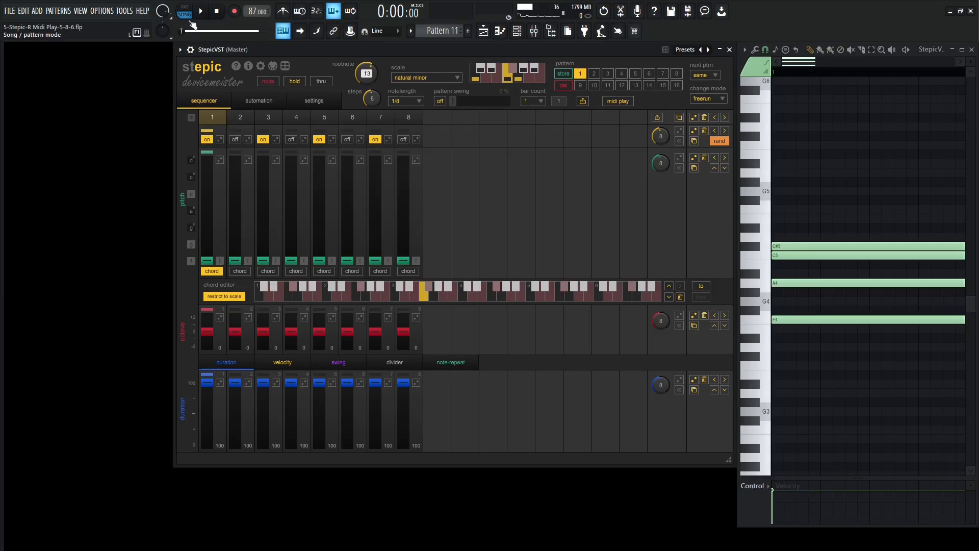
pyautogui.press('l')
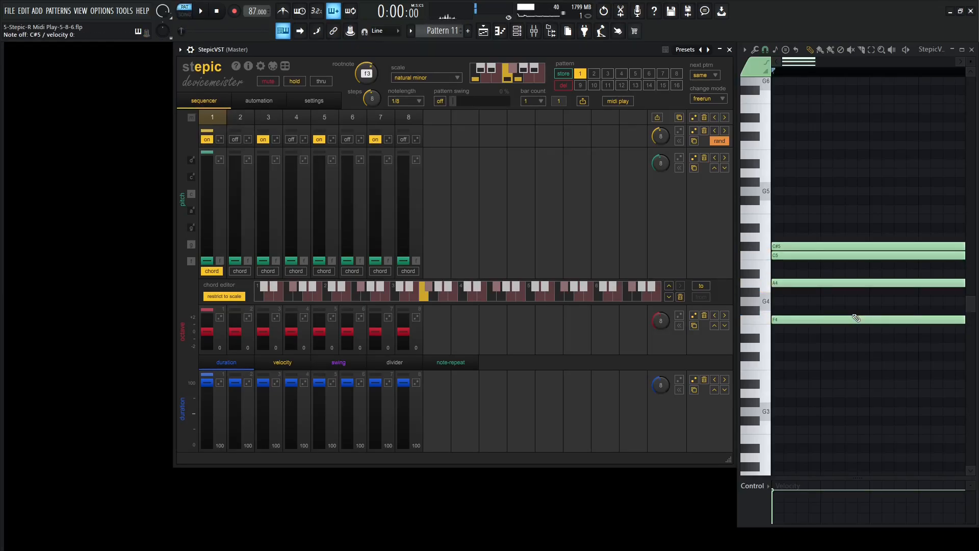
# Step: Audition the programmed four-note chord with the 8-step sequence, reopening the MIDI play settings before a second playback
pyautogui.press('space')
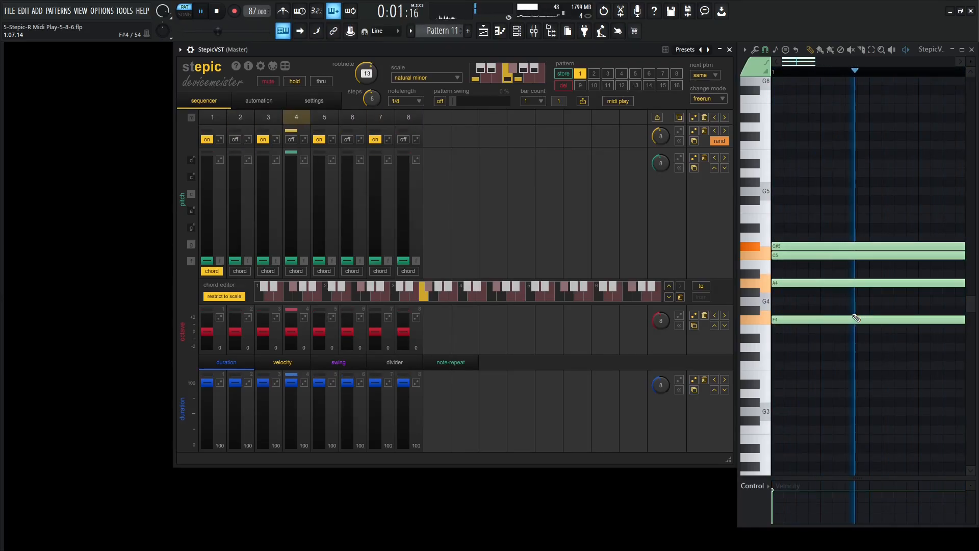
pyautogui.press('space')
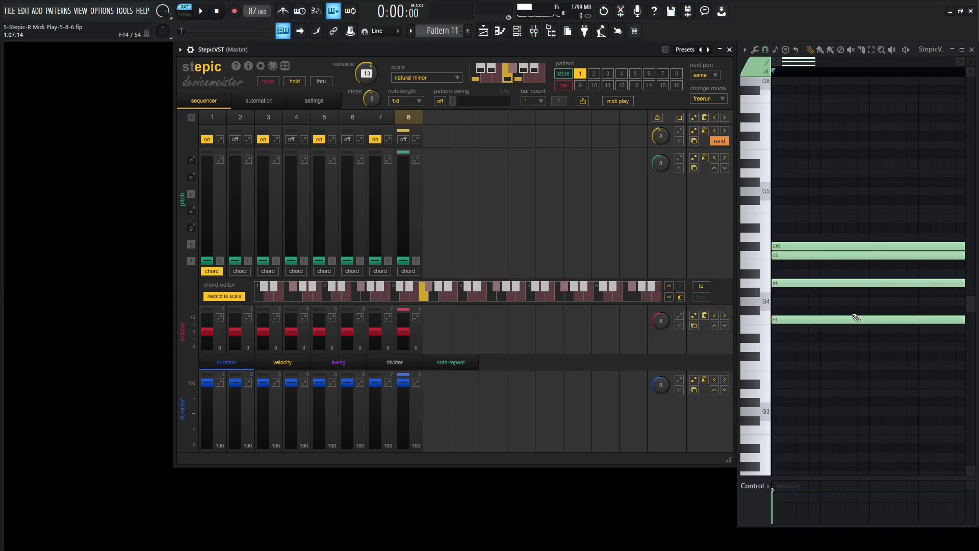
pyautogui.click(618, 101)
pyautogui.press('space')
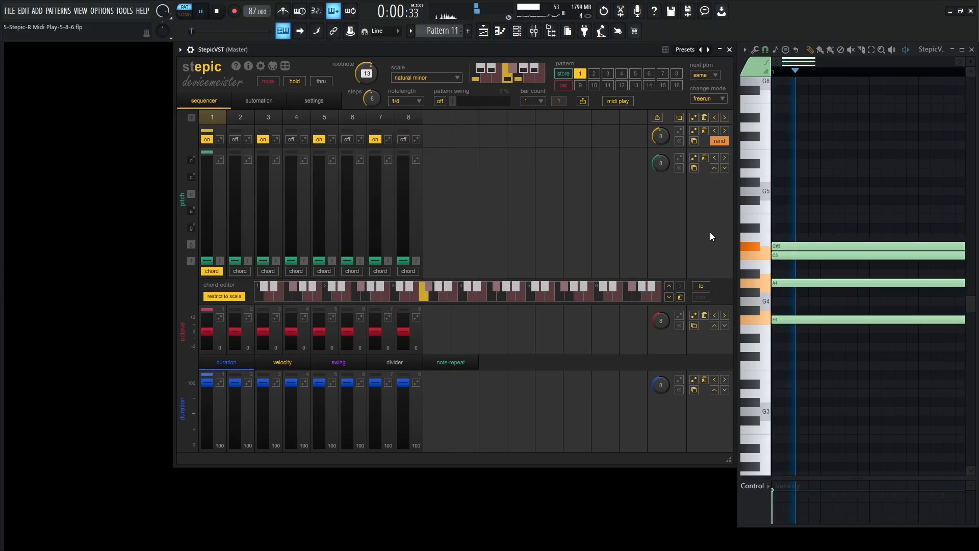
pyautogui.press('space')
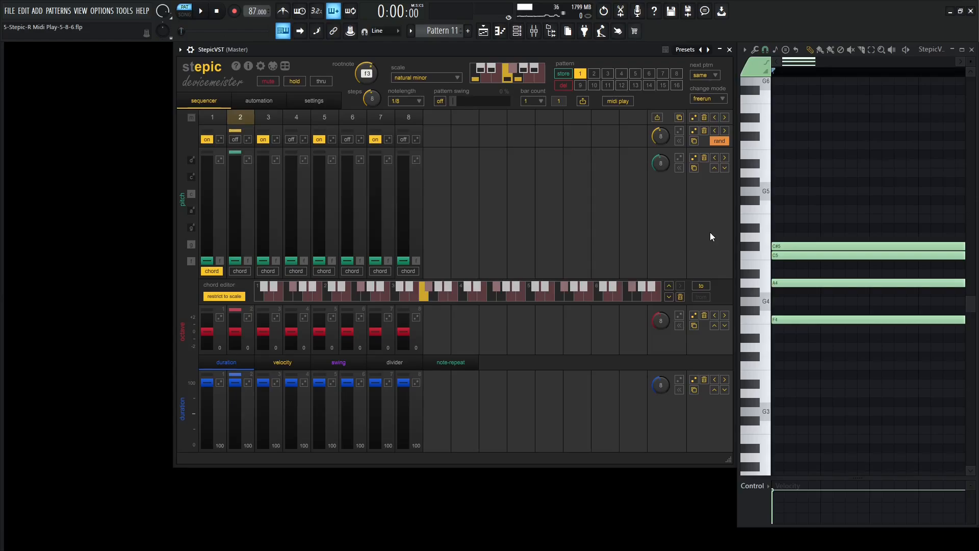
# Step: Extend the sequence to 16 steps with steps 10, 12, 14 and 16 off, and audition it at note length 1/16
pyautogui.moveTo(378, 95); pyautogui.dragTo(388, 40)
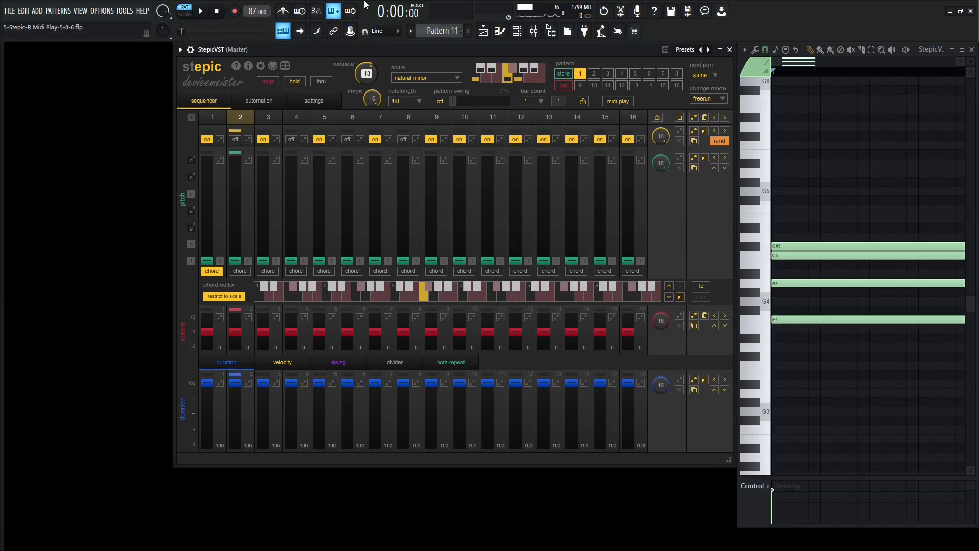
pyautogui.click(455, 138)
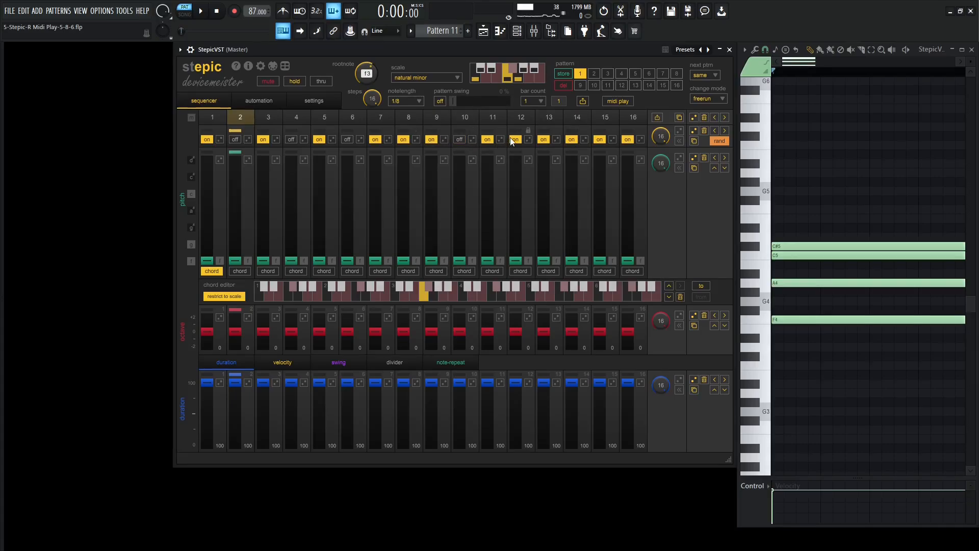
pyautogui.click(629, 142)
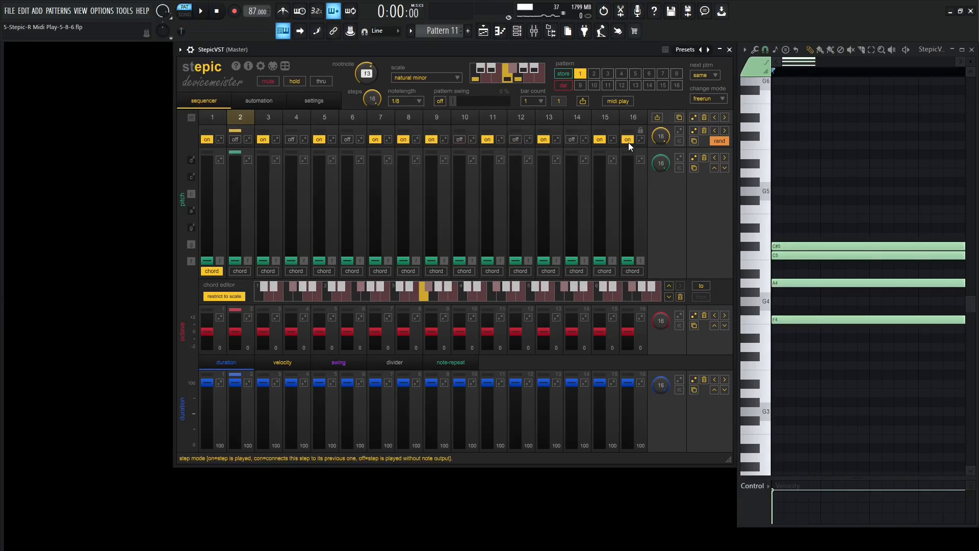
pyautogui.click(408, 102)
pyautogui.click(408, 143)
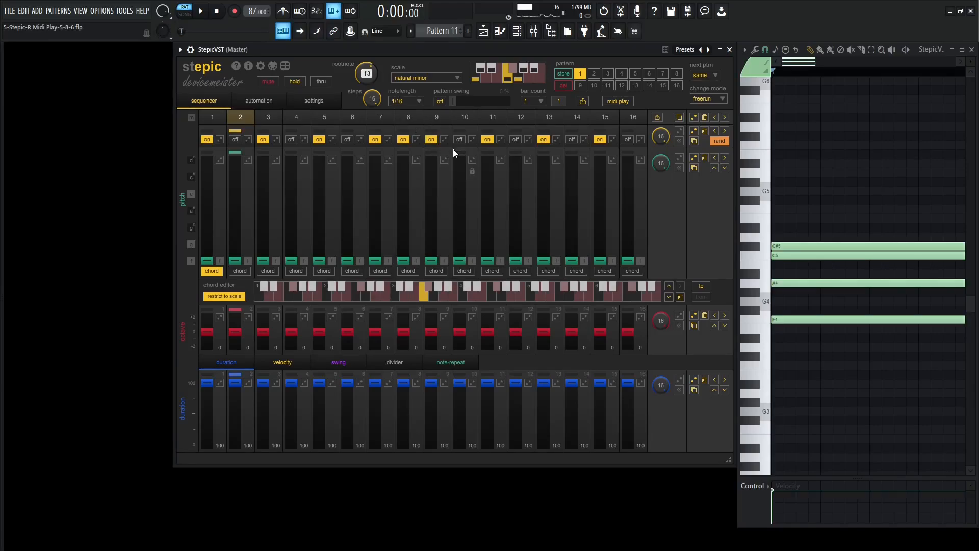
pyautogui.press('space')
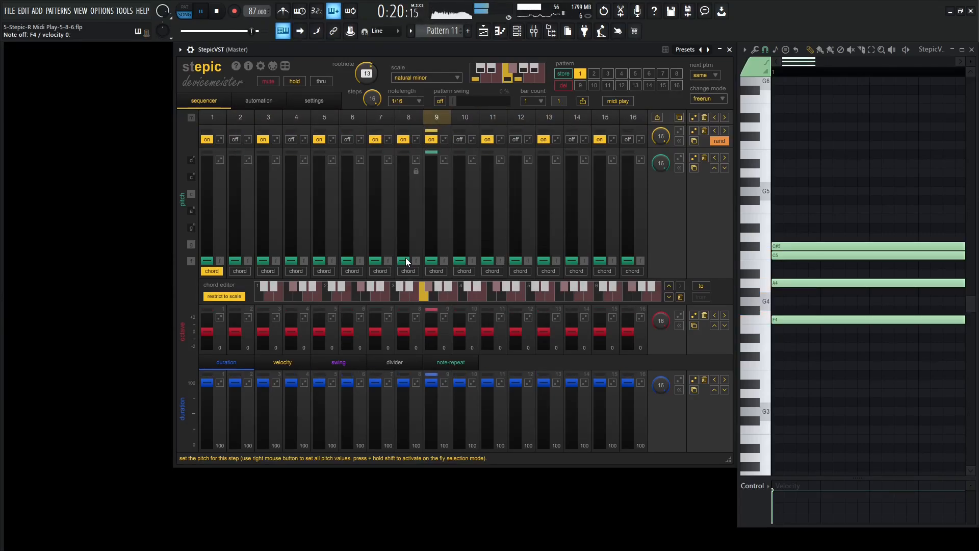
pyautogui.press('space')
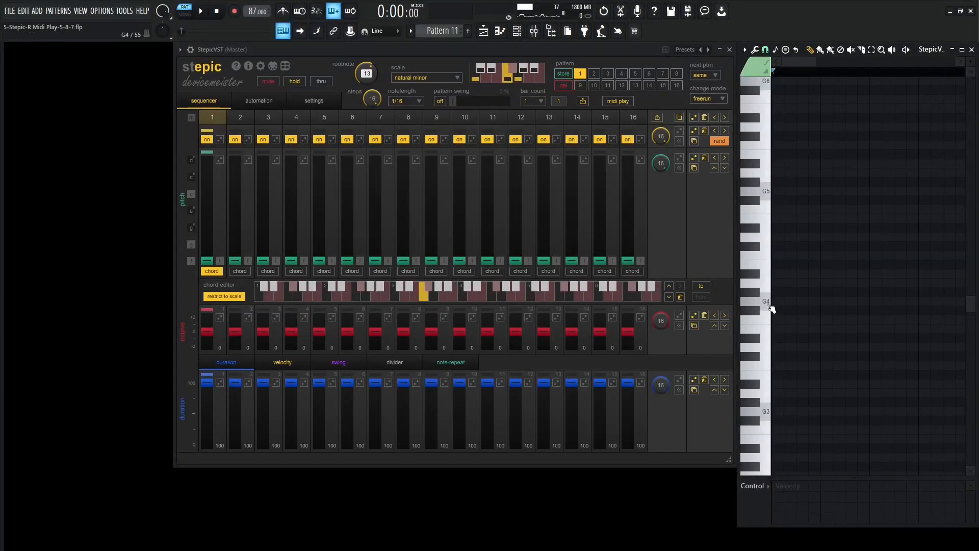
# Step: Draw one-bar F4, A4 and C5 notes at the start of the pattern in the piano roll
pyautogui.click(778, 320)
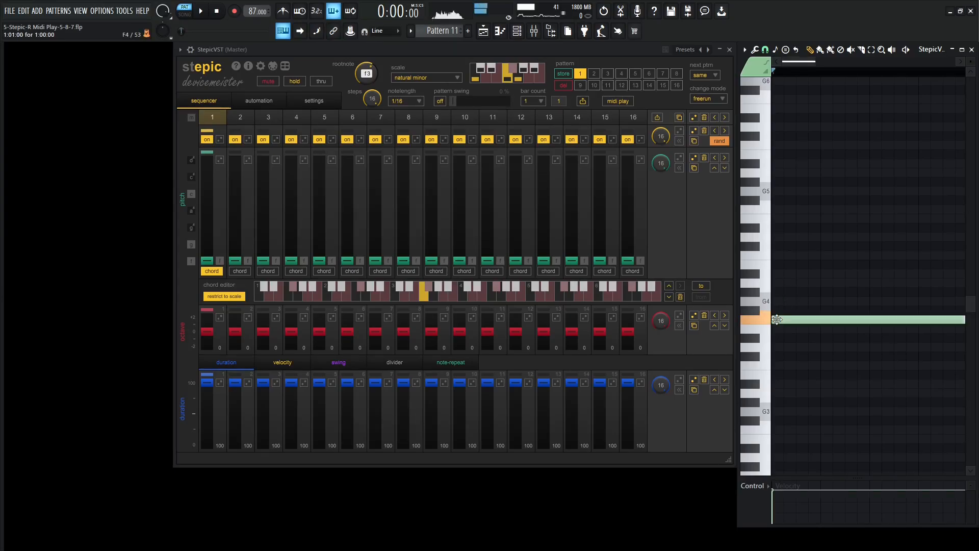
pyautogui.click(776, 282)
pyautogui.click(776, 255)
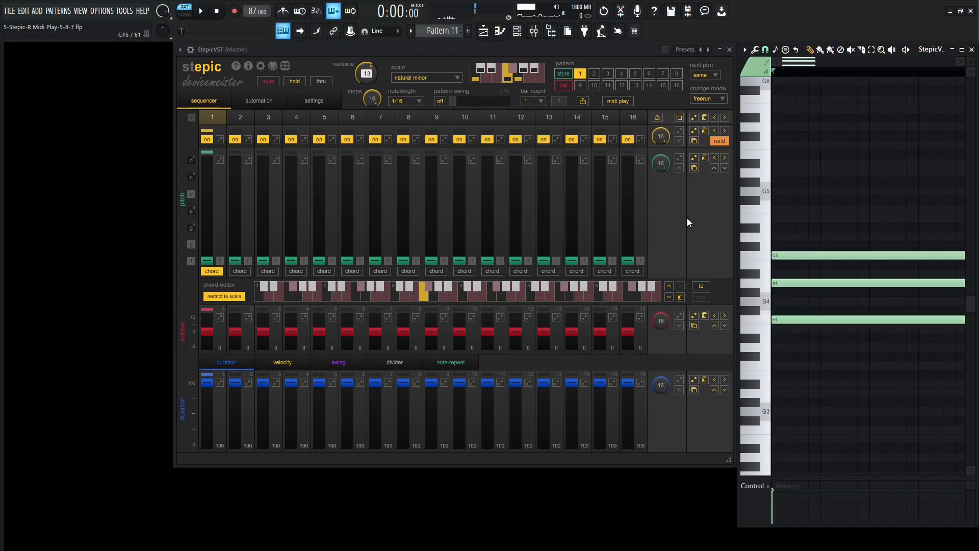
# Step: Set note length 1/8, 8 steps and a divider of 2 on step 4, and audition the pattern
pyautogui.click(403, 135)
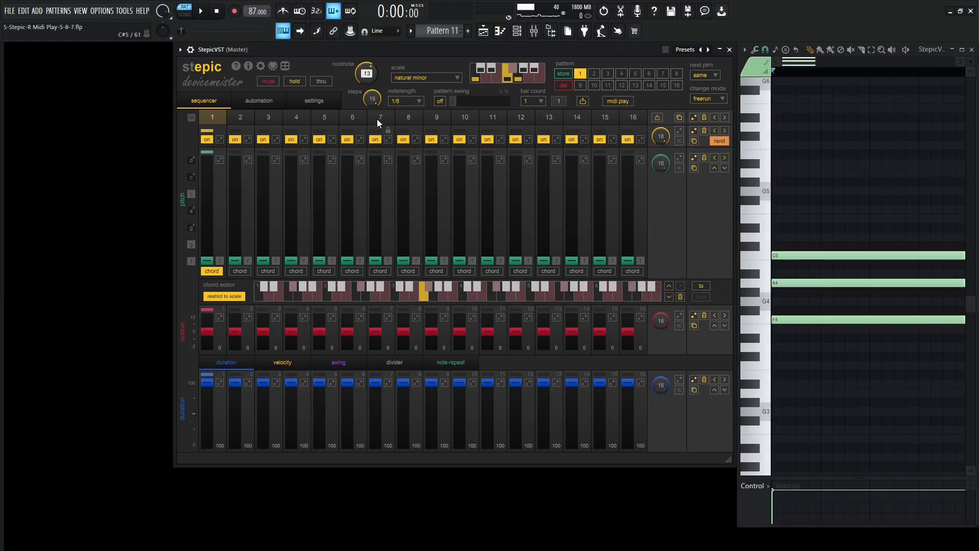
pyautogui.moveTo(372, 100); pyautogui.dragTo(381, 167)
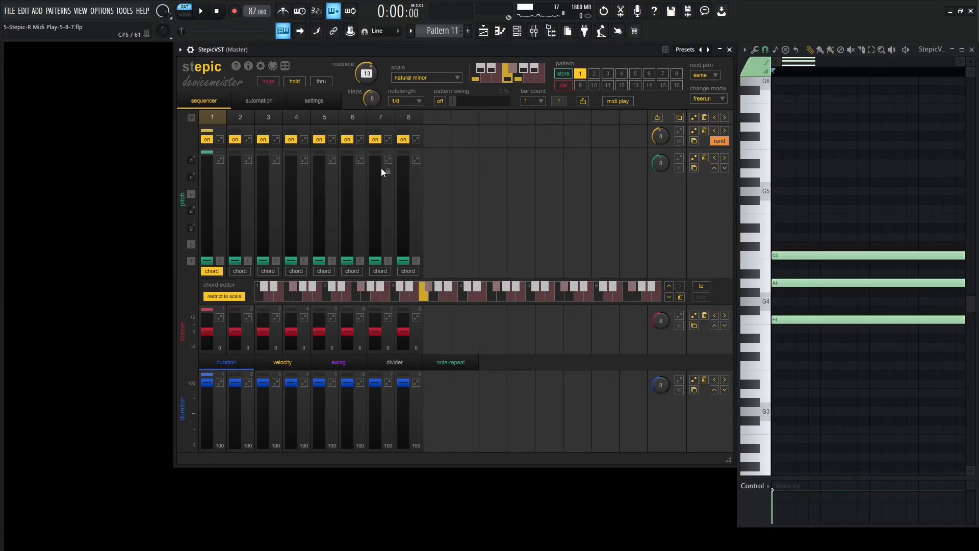
pyautogui.click(396, 363)
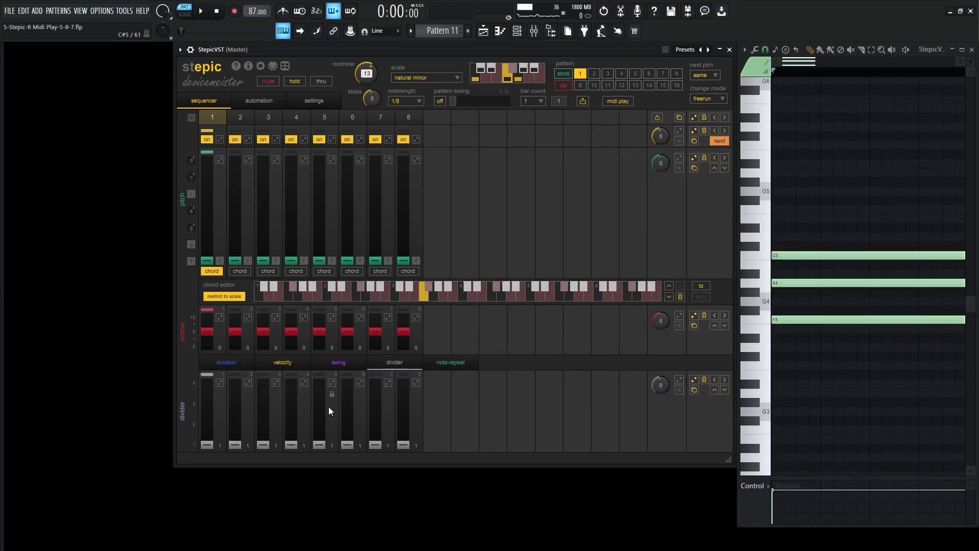
pyautogui.moveTo(290, 445); pyautogui.dragTo(290, 431)
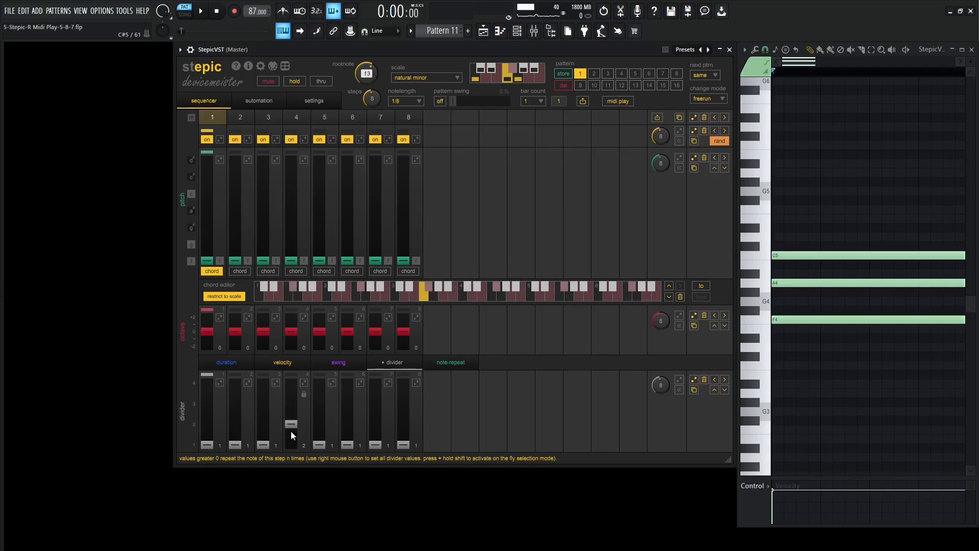
pyautogui.press('space')
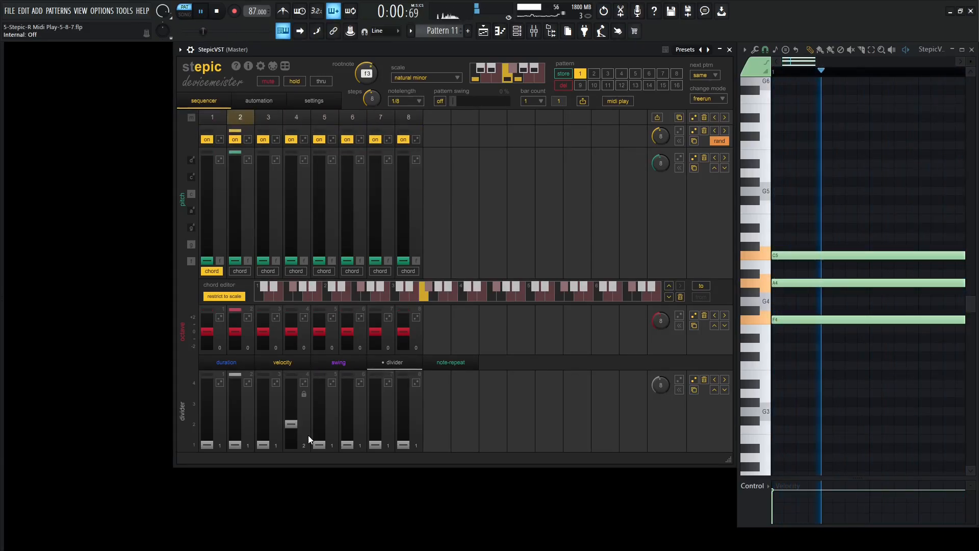
pyautogui.press('space')
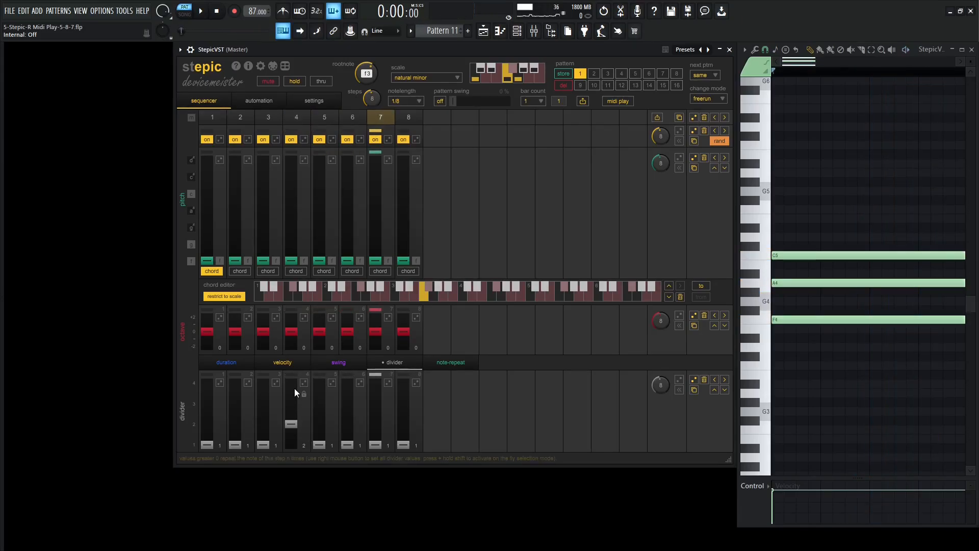
# Step: Set the arpeggiator feed to per note and audition the pattern with the divided step
pyautogui.click(618, 102)
pyautogui.click(629, 234)
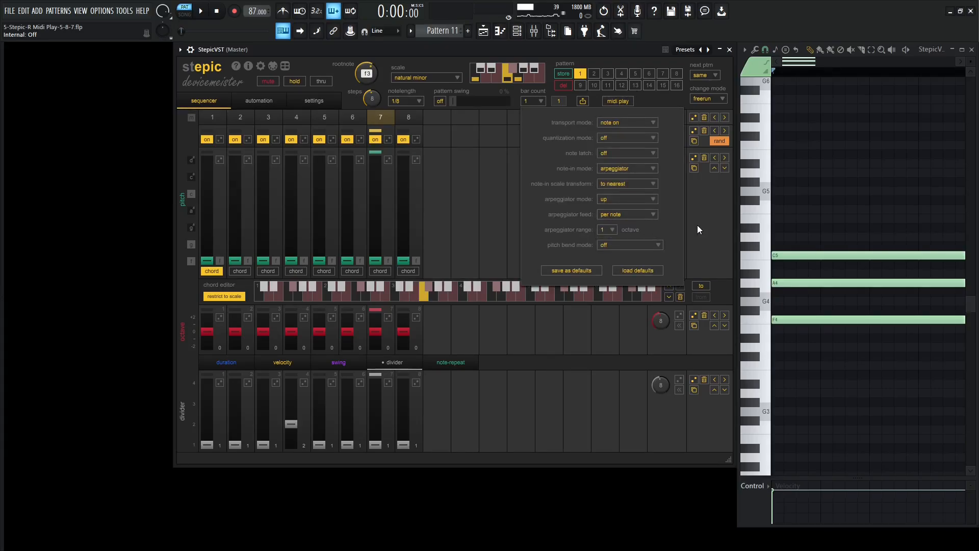
pyautogui.click(696, 225)
pyautogui.press('space')
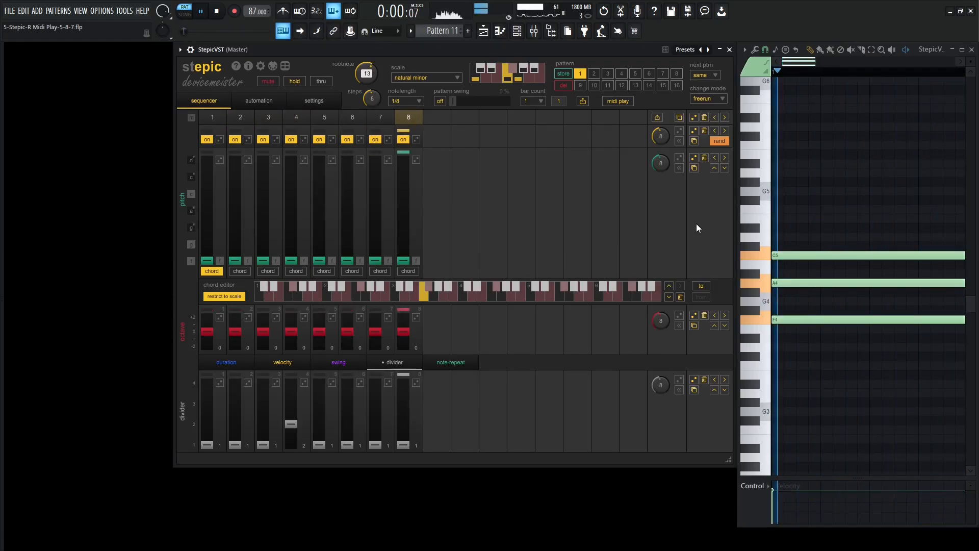
pyautogui.press('space')
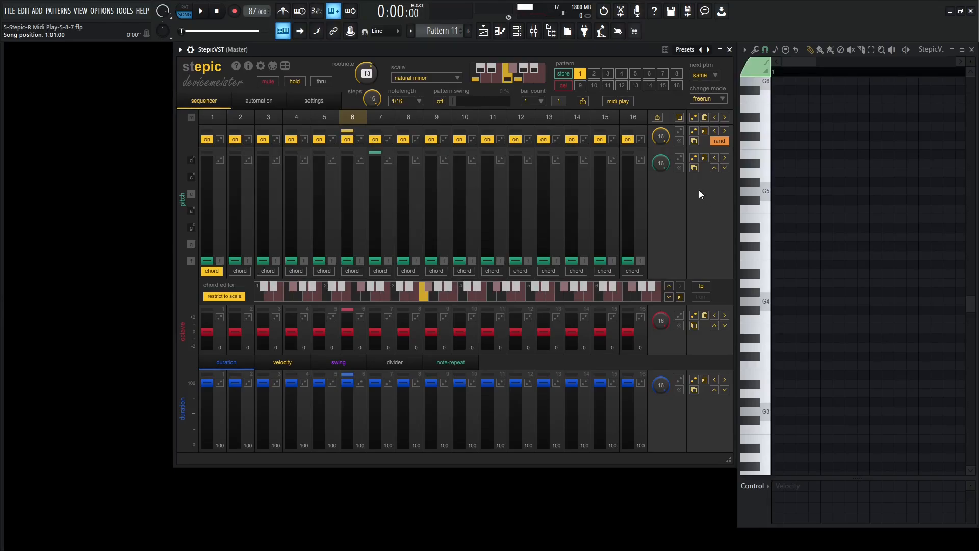
# Step: Play held F4 and A4 notes and widen the arpeggiator range to 2 octaves
pyautogui.click(619, 101)
pyautogui.click(714, 206)
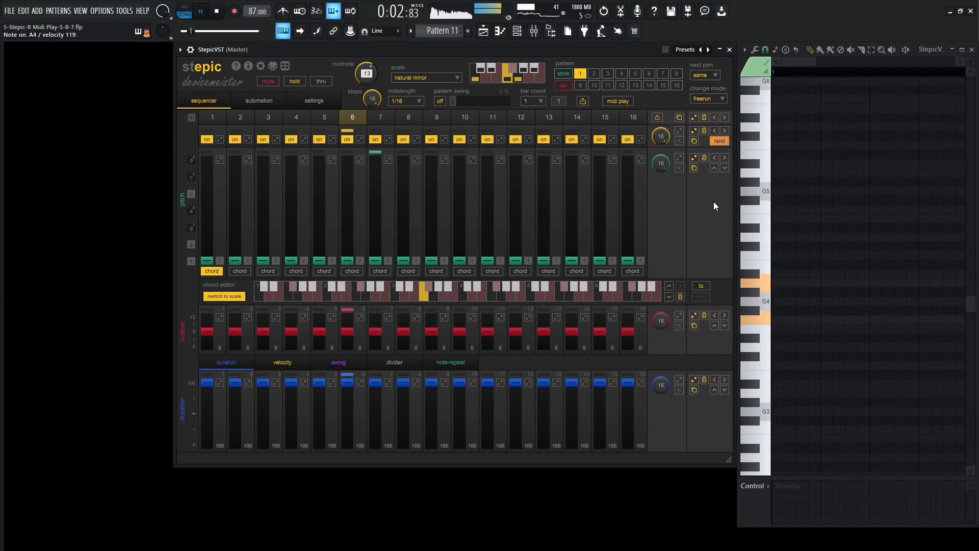
pyautogui.click(628, 102)
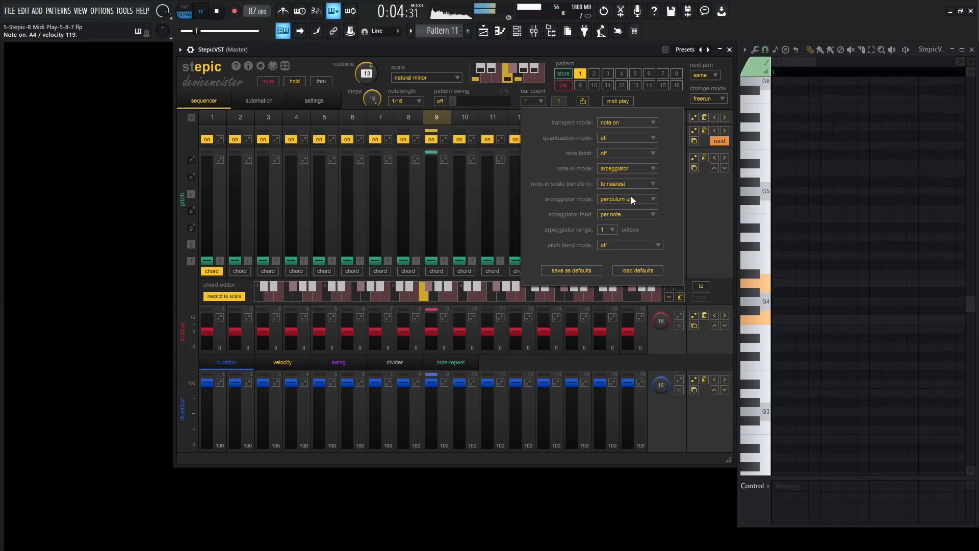
pyautogui.click(609, 230)
pyautogui.click(611, 251)
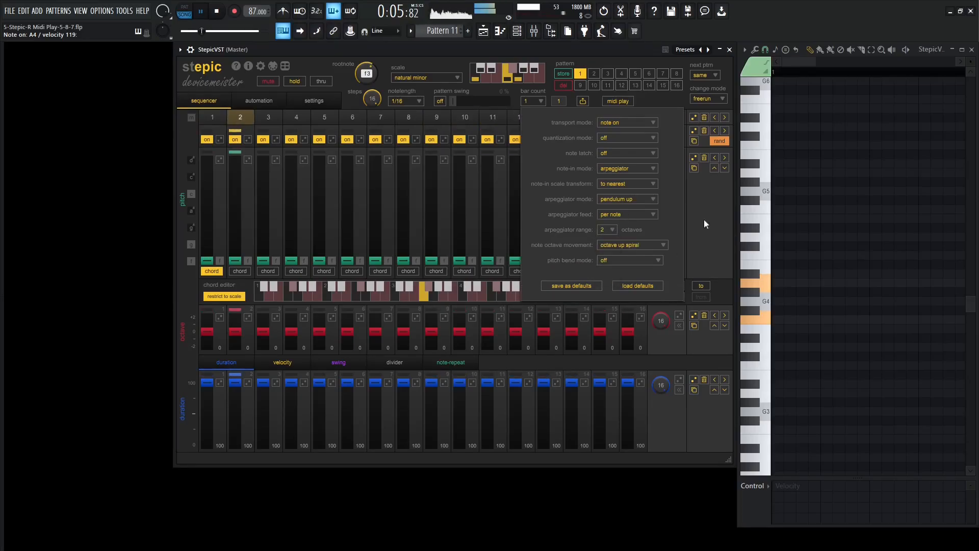
pyautogui.click(644, 244)
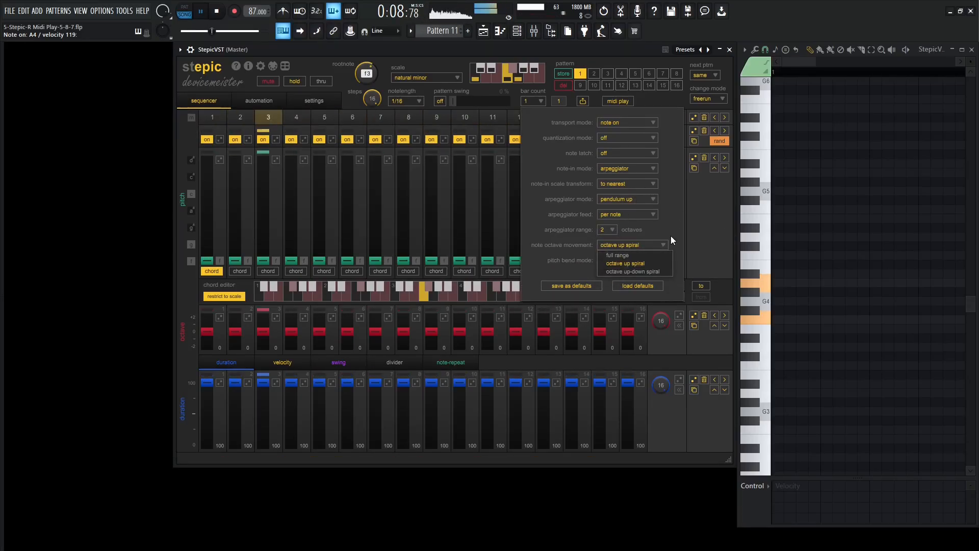
pyautogui.click(658, 232)
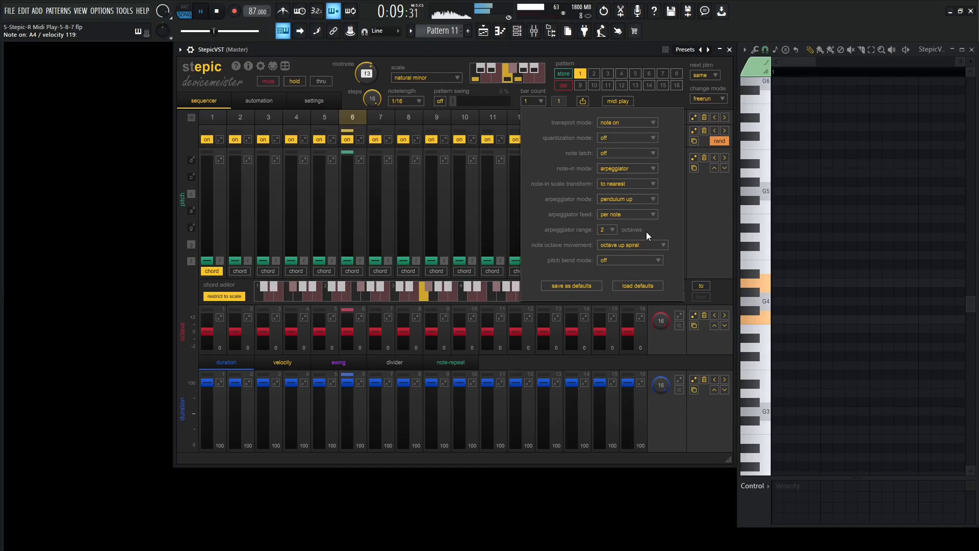
# Step: Close the MIDI play settings, shorten the pattern to 8 steps, and raise the pitch of step 6 to C
pyautogui.click(709, 216)
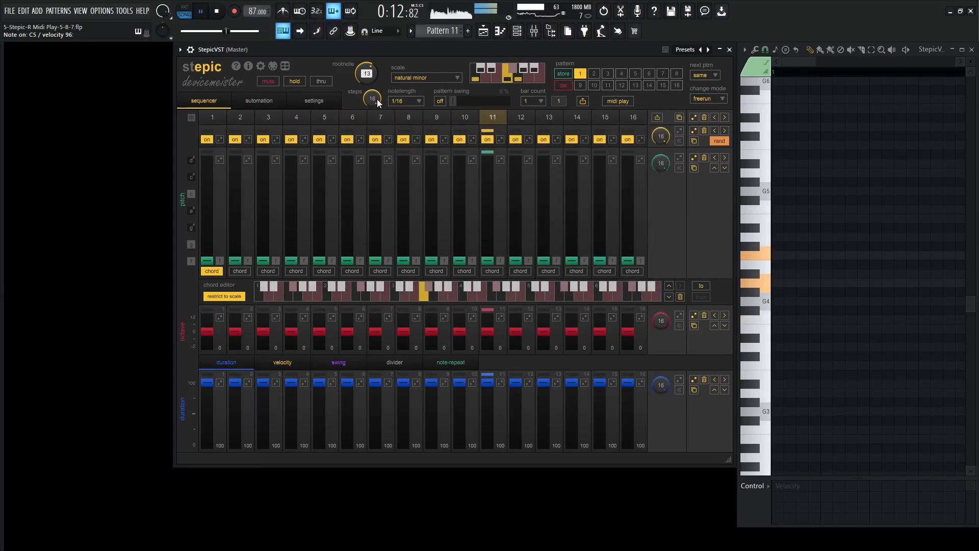
pyautogui.moveTo(378, 99); pyautogui.dragTo(381, 167)
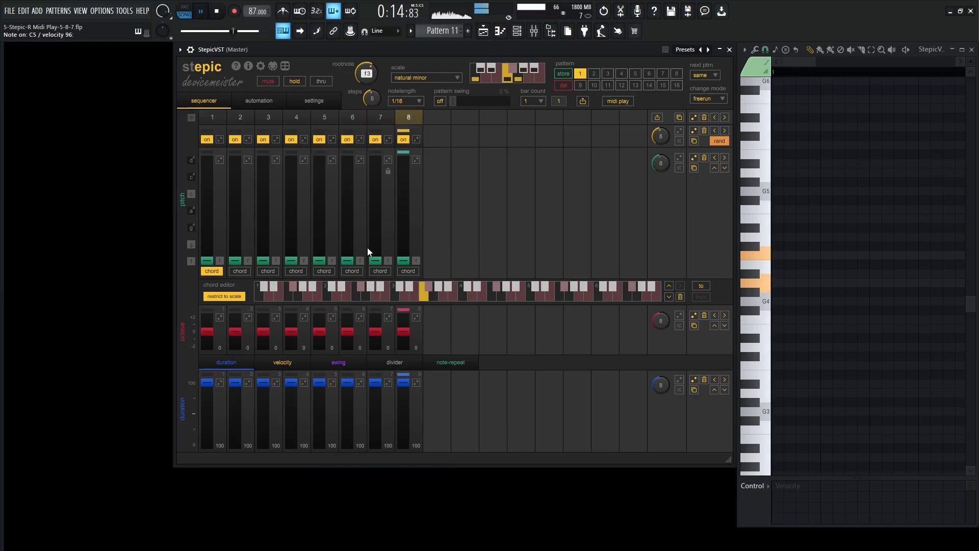
pyautogui.moveTo(347, 261); pyautogui.dragTo(351, 192)
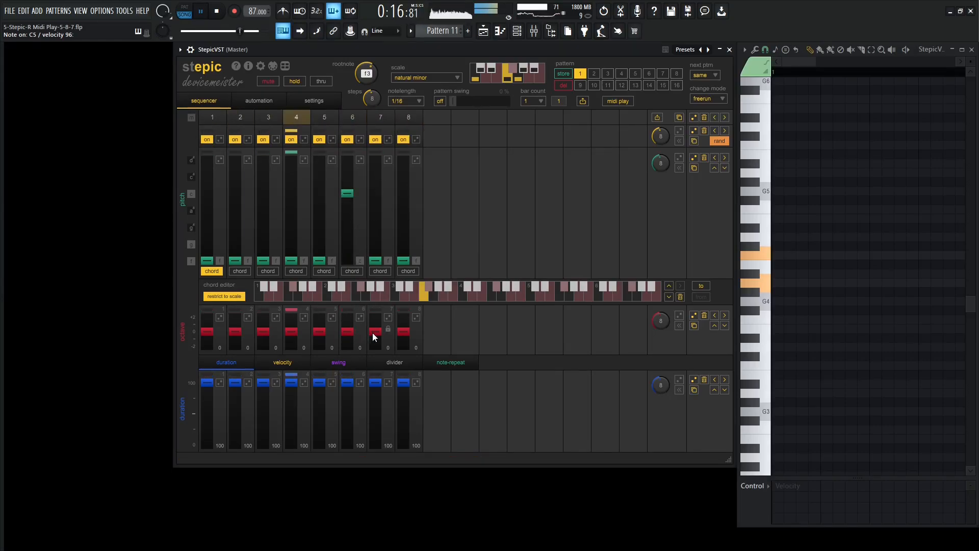
# Step: Set the octave offset to +1 on step 7 and -1 on step 3
pyautogui.moveTo(375, 332); pyautogui.dragTo(376, 325)
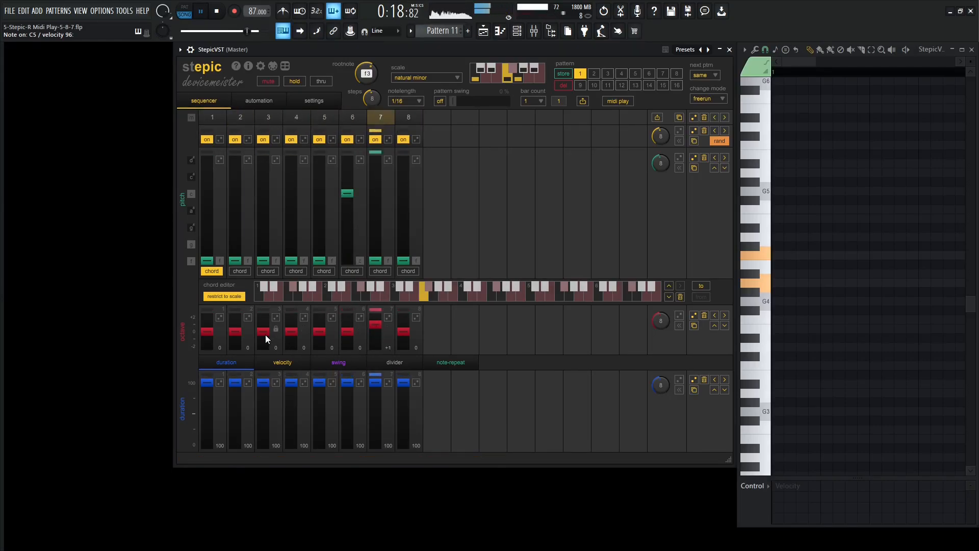
pyautogui.moveTo(265, 335); pyautogui.dragTo(264, 339)
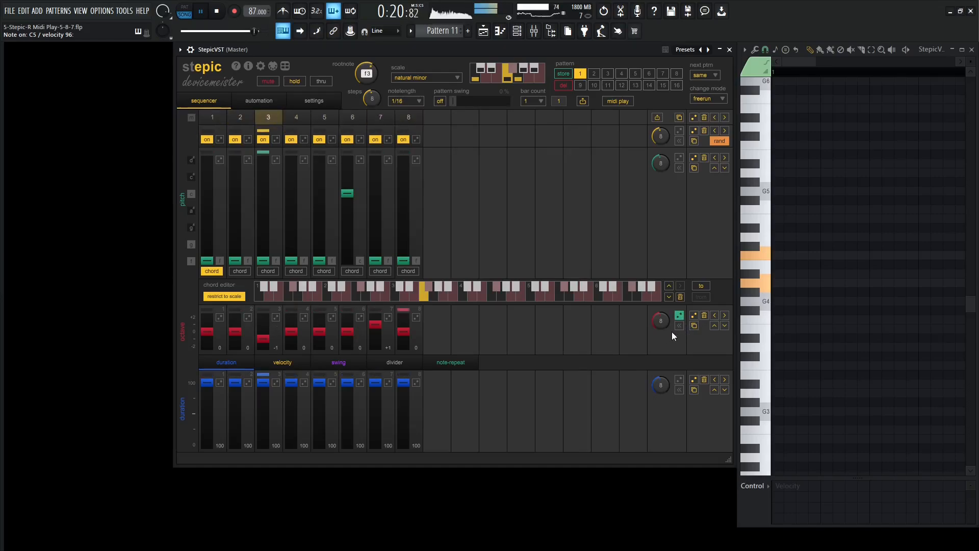
# Step: Extend the divider lane to 16 steps with a divider of 2 on step 9 and enable the lane's randomization
pyautogui.click(403, 366)
pyautogui.moveTo(661, 385); pyautogui.dragTo(661, 331)
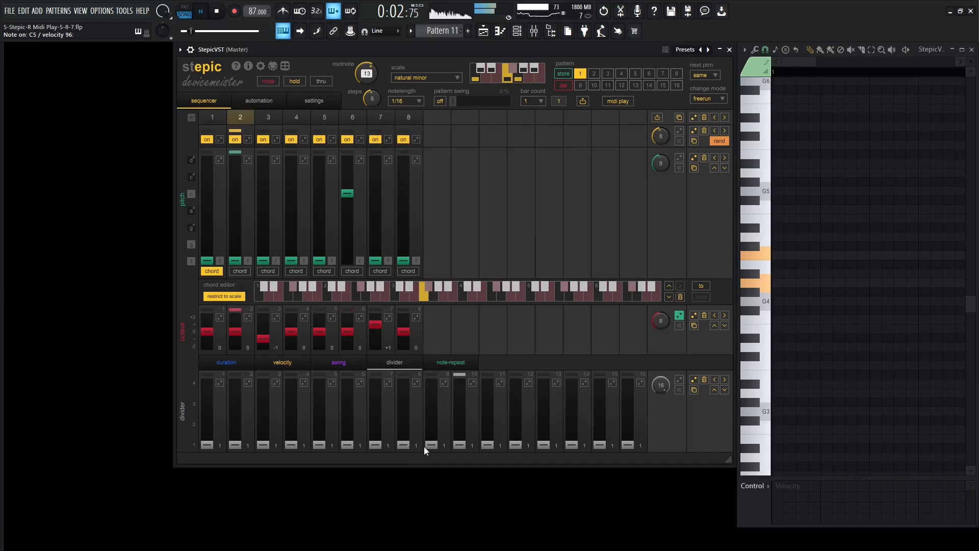
pyautogui.moveTo(437, 442); pyautogui.dragTo(437, 424)
pyautogui.click(680, 380)
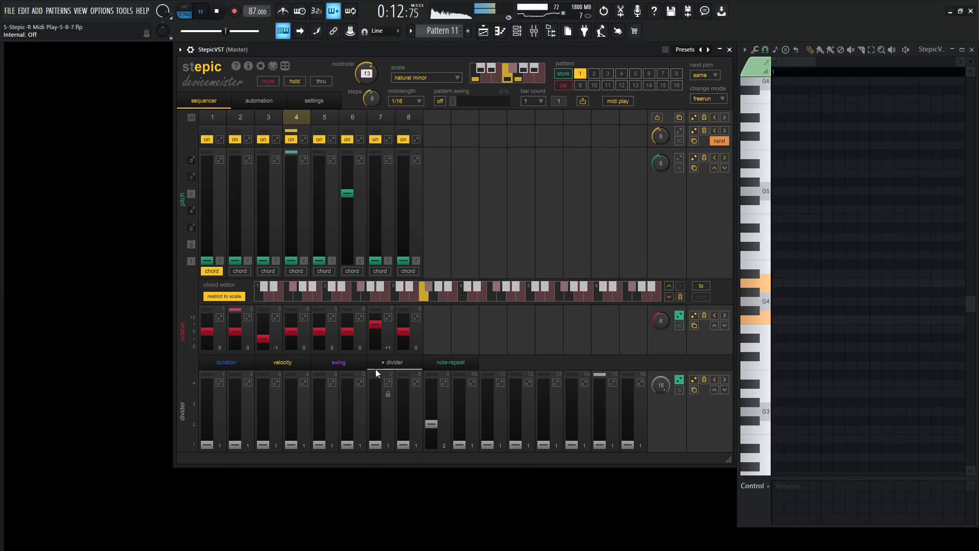
# Step: Lower the velocity to 73 on step 6 and 84 on step 7
pyautogui.click(265, 365)
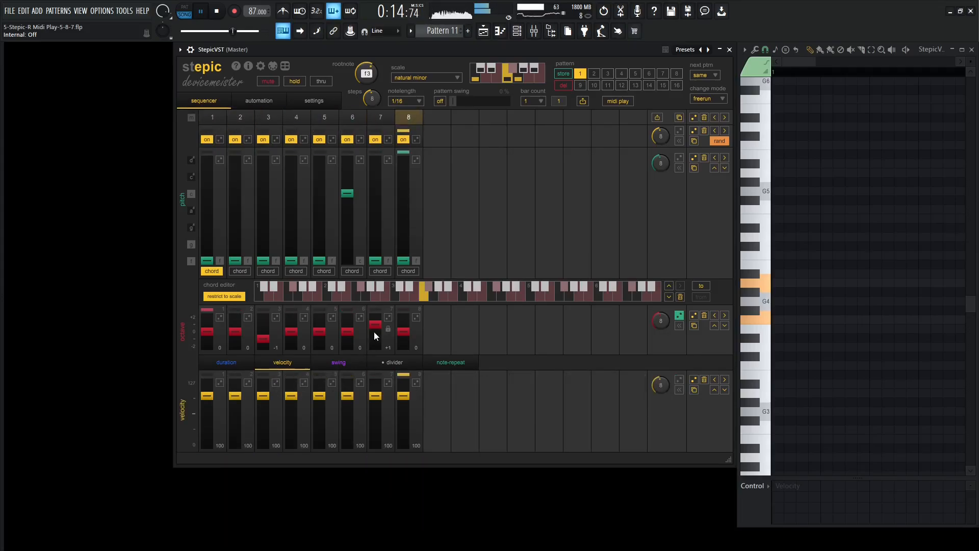
pyautogui.click(347, 409)
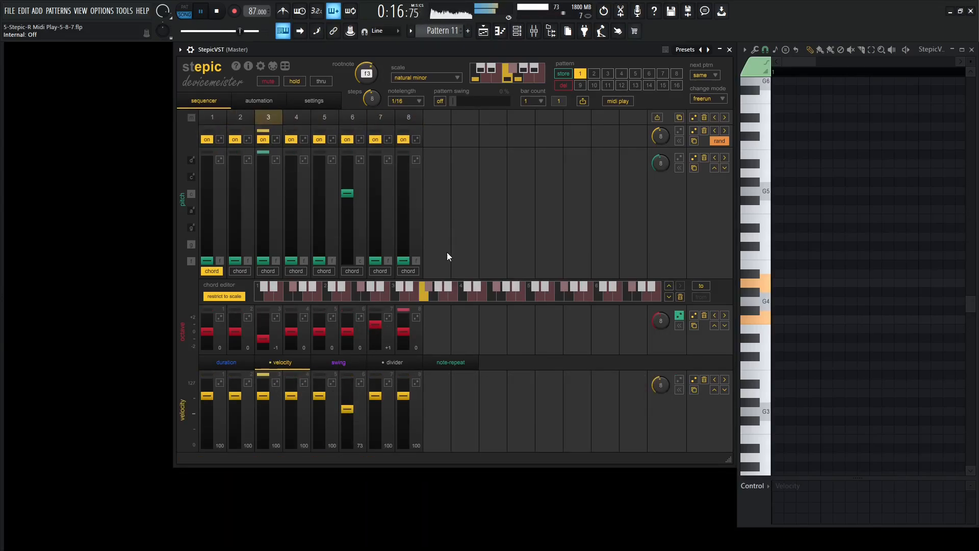
pyautogui.click(377, 404)
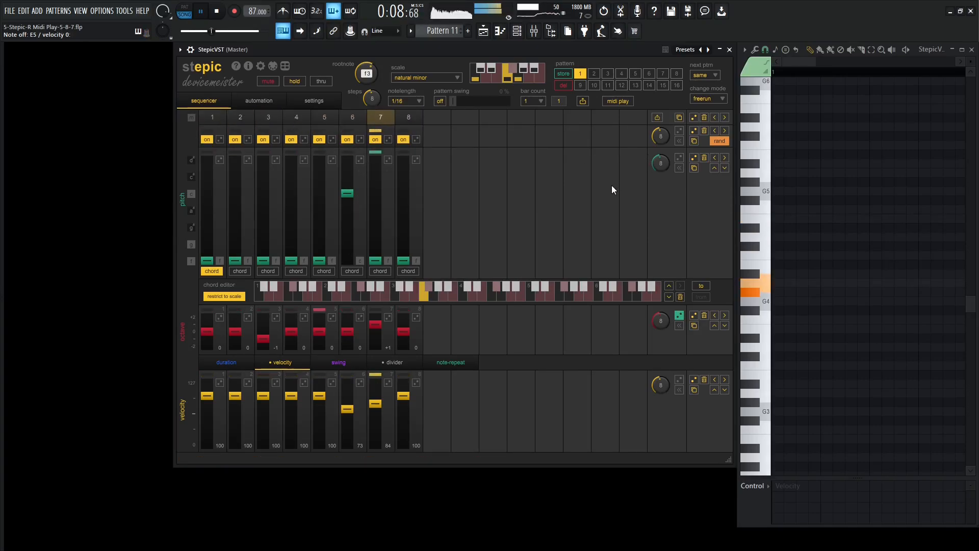
# Step: Extend the randomized note-repeat lane to 16 steps, set step 8 to 3 repeats, and turn on that step's extra repeat option
pyautogui.click(393, 364)
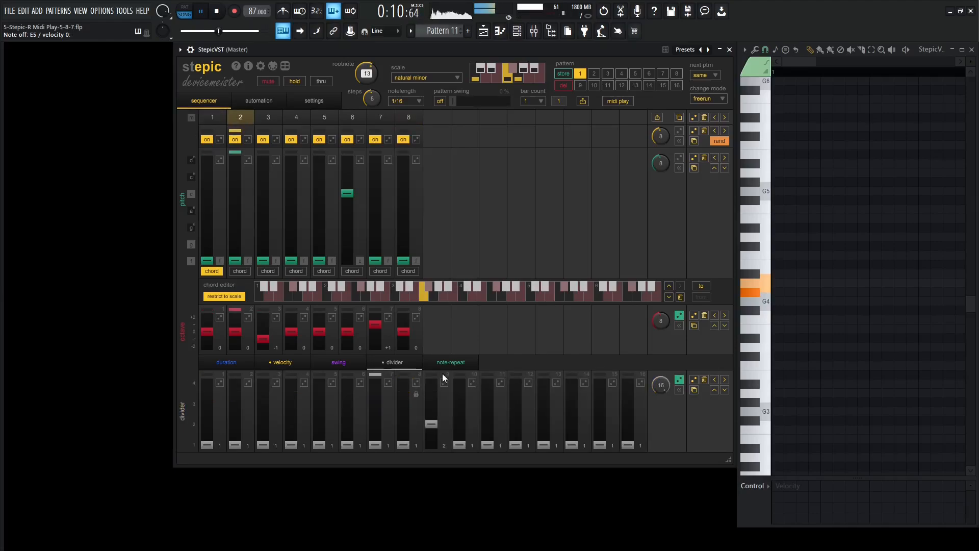
pyautogui.click(454, 363)
pyautogui.click(404, 437)
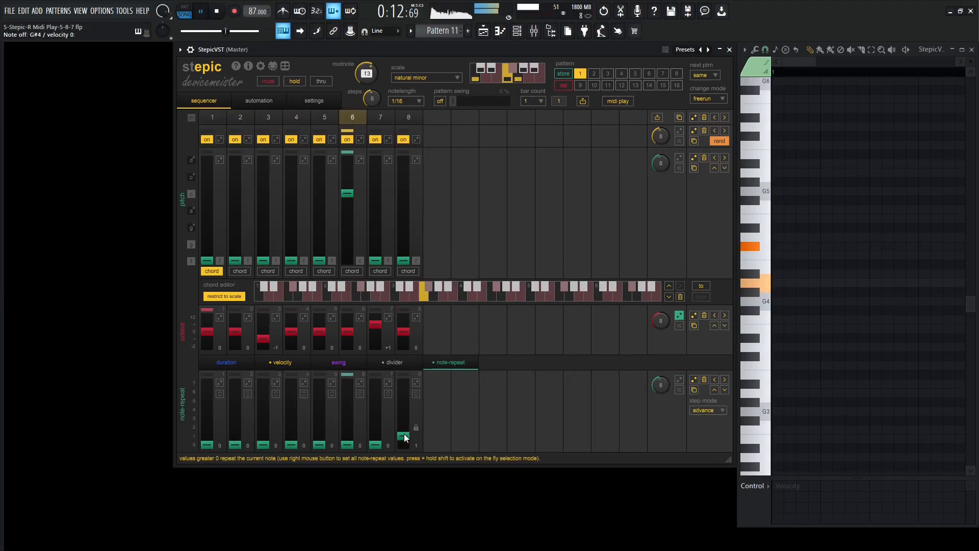
pyautogui.moveTo(662, 383); pyautogui.dragTo(650, 275)
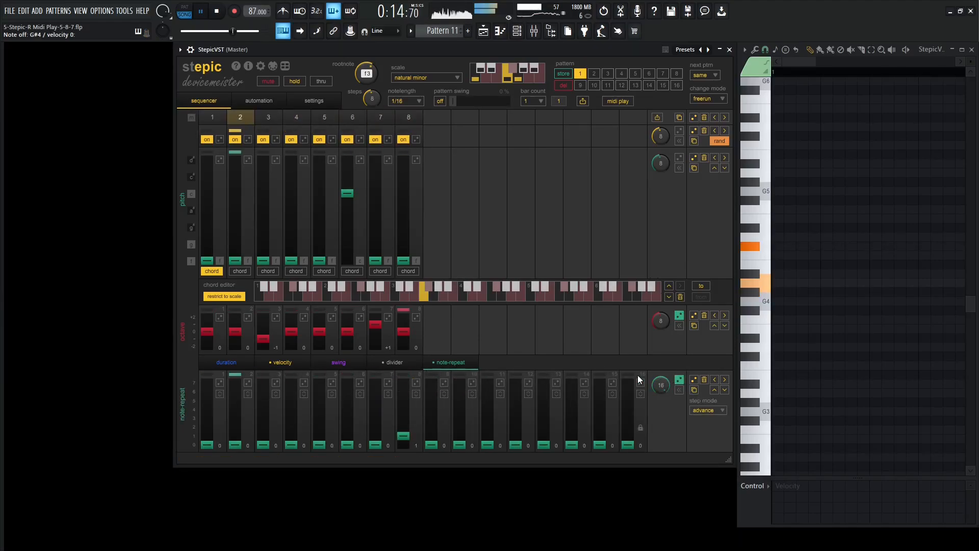
pyautogui.click(403, 419)
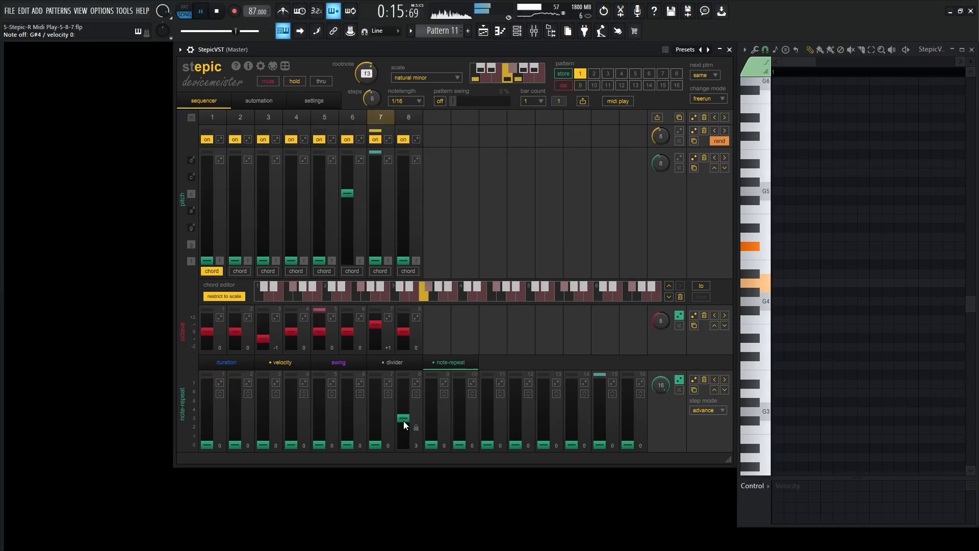
pyautogui.click(417, 395)
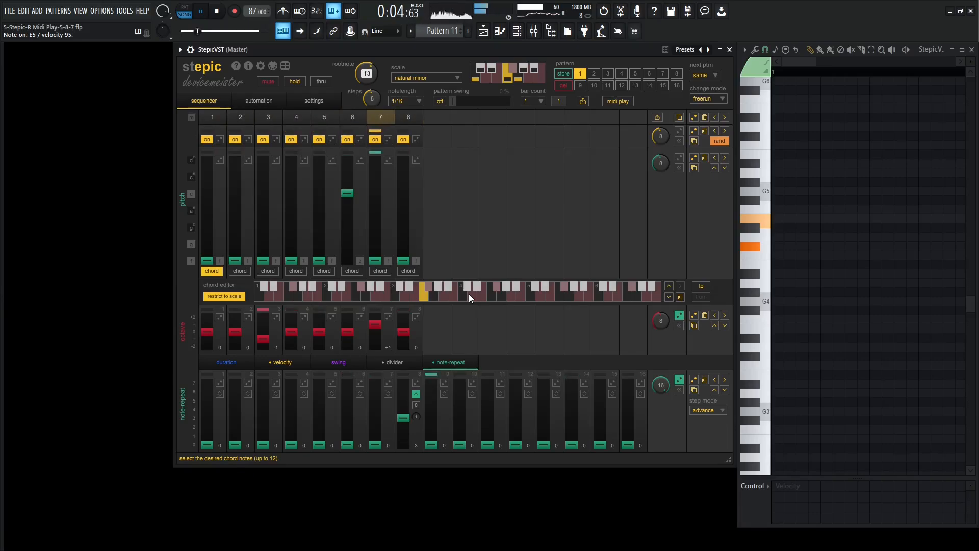
# Step: Switch off step 8 and enable randomization for the pitch lane
pyautogui.click(403, 140)
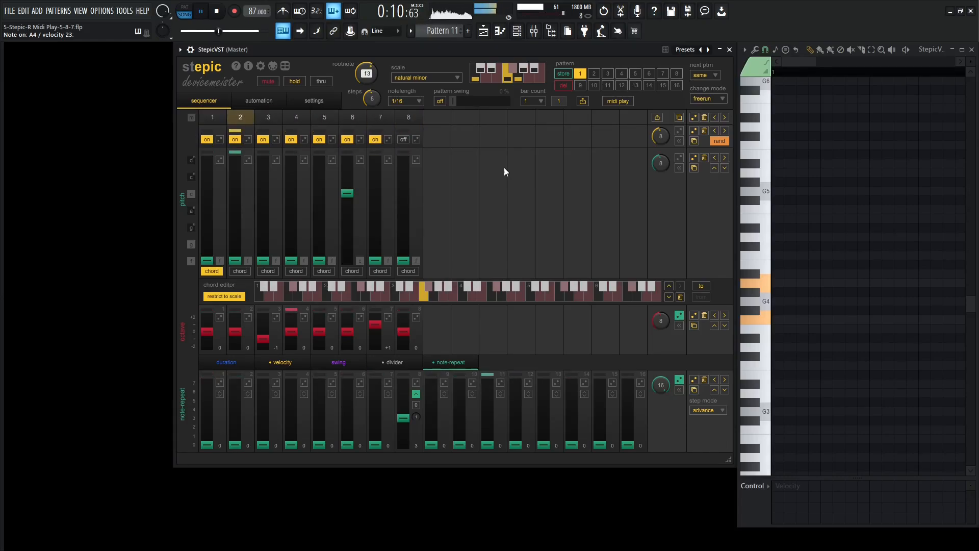
pyautogui.click(682, 157)
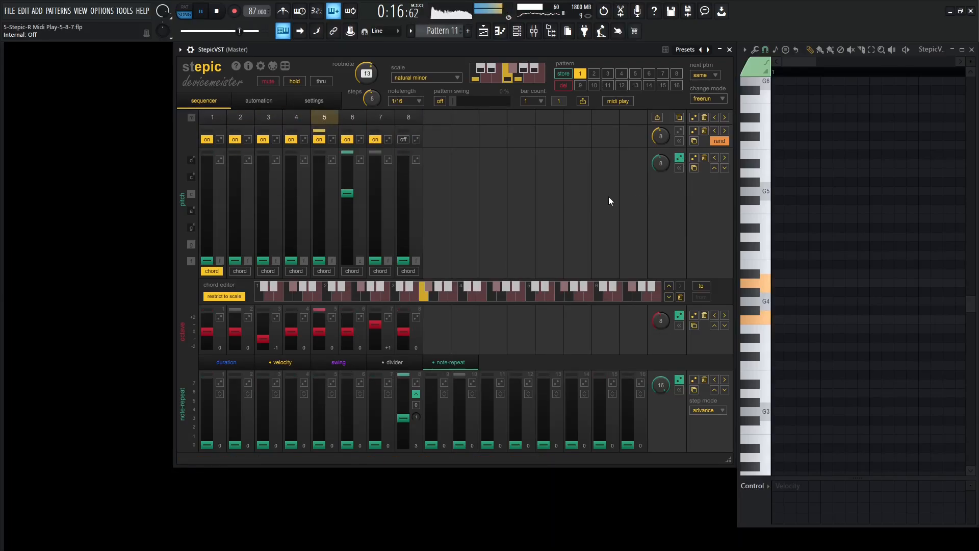
# Step: Raise the pitch of step 8 to G and step 1 to G#, and stop playback after listening
pyautogui.scroll(1, 401, 259)
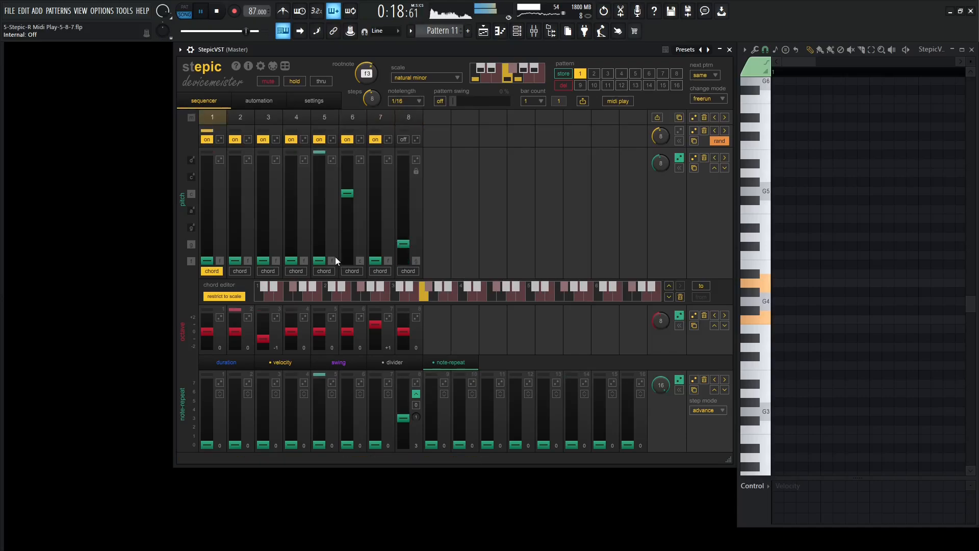
pyautogui.moveTo(207, 260); pyautogui.dragTo(207, 229)
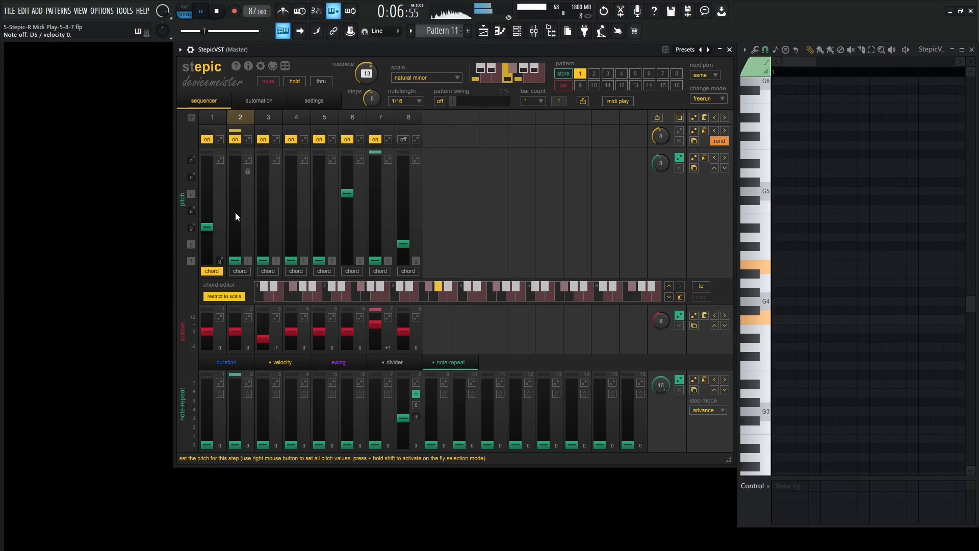
pyautogui.press('space')
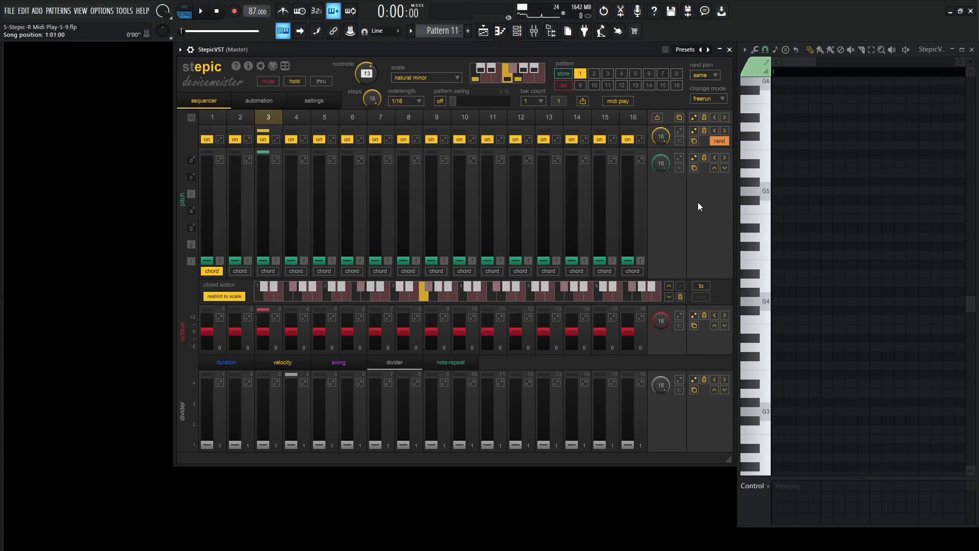
# Step: Change the note-in mode in the MIDI play settings to chord play
pyautogui.click(623, 102)
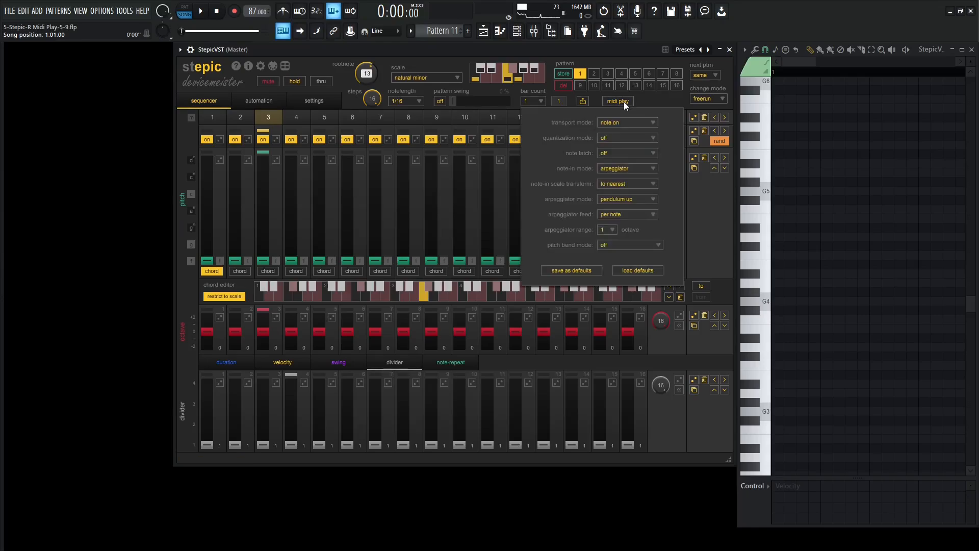
pyautogui.click(614, 173)
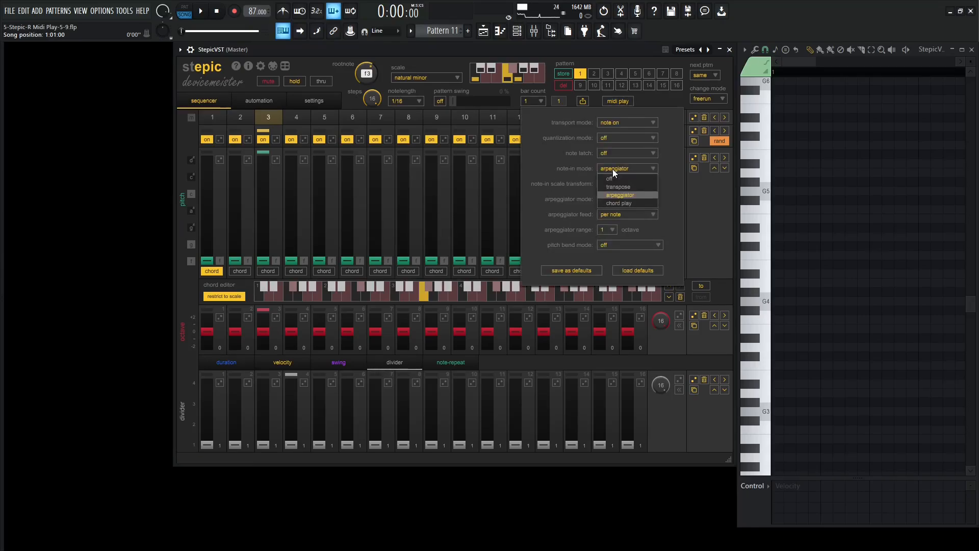
pyautogui.click(627, 204)
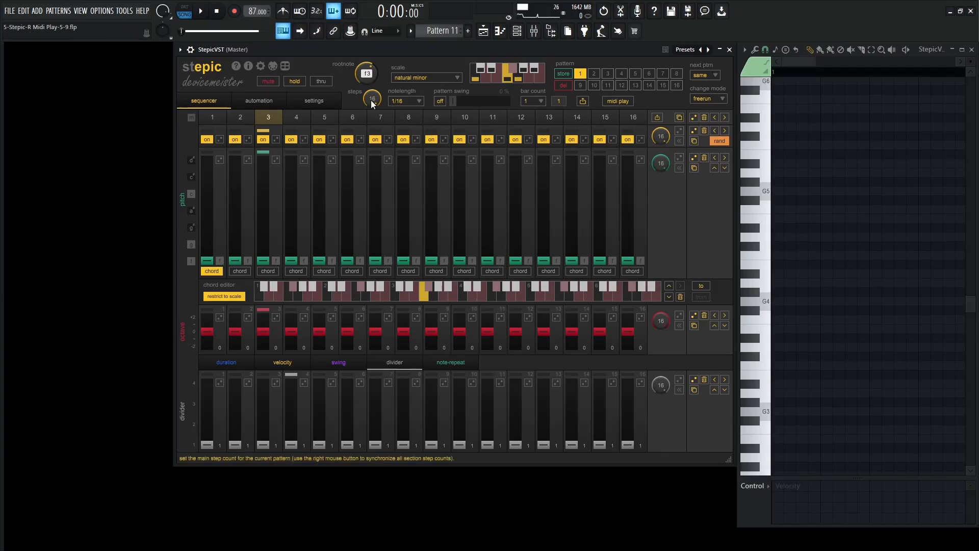
# Step: Reduce the pattern to 8 steps and set the octave offset to +1 on steps 3 and 7
pyautogui.moveTo(372, 100); pyautogui.dragTo(382, 164)
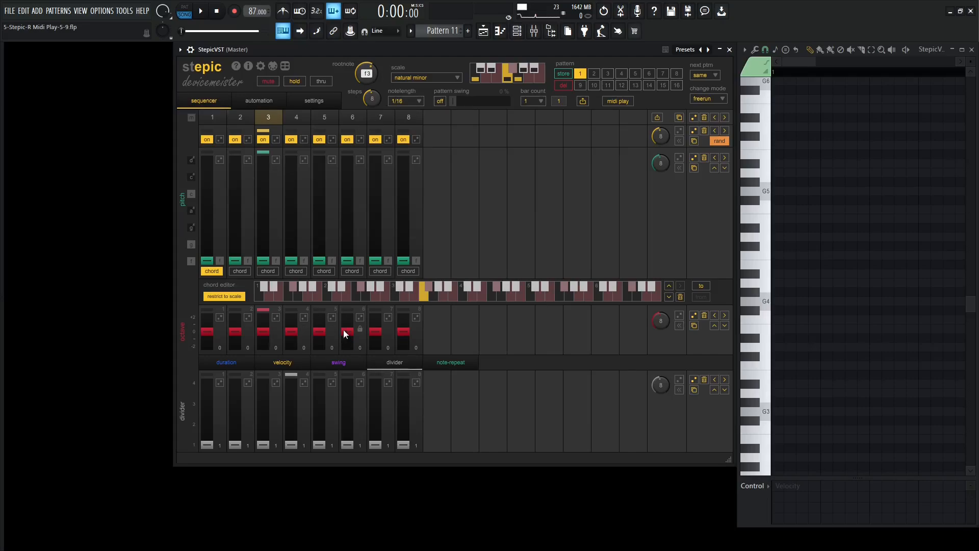
pyautogui.moveTo(265, 332); pyautogui.dragTo(265, 325)
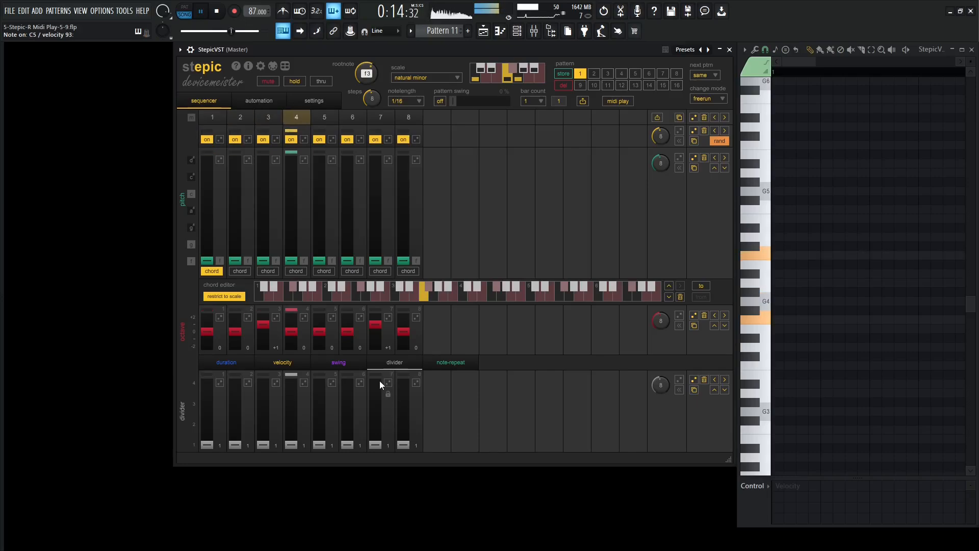
# Step: Lengthen the divider lane to 16 steps and set a divider of 2 on step 8
pyautogui.moveTo(658, 387); pyautogui.dragTo(658, 347)
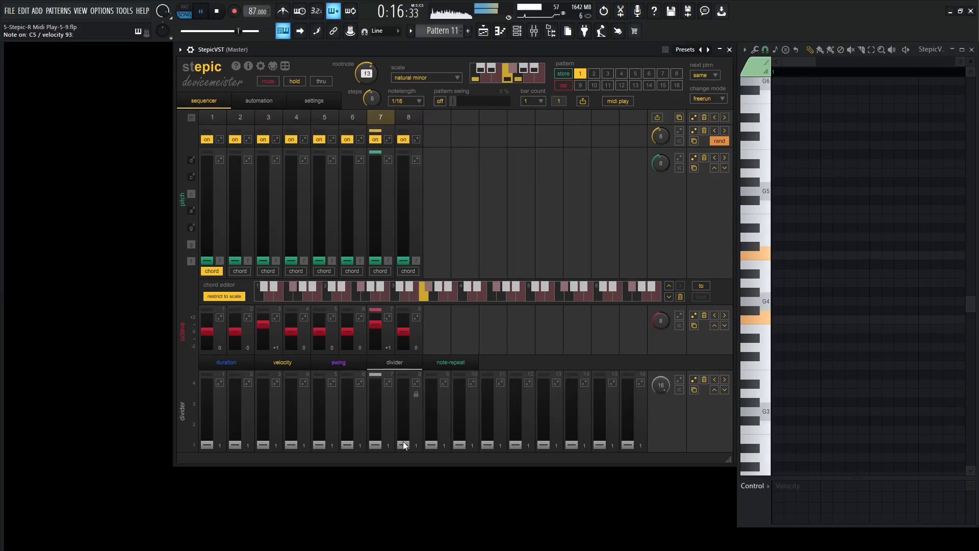
pyautogui.moveTo(403, 445); pyautogui.dragTo(403, 424)
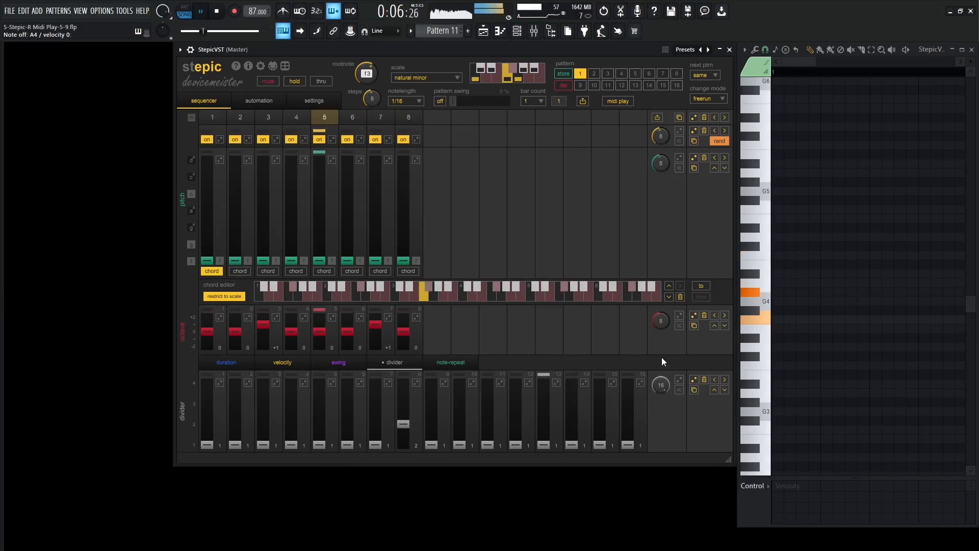
# Step: Set the pitch of step 2 to A# and step 6 to G, and save the project with playback stopped
pyautogui.moveTo(243, 261); pyautogui.dragTo(237, 212)
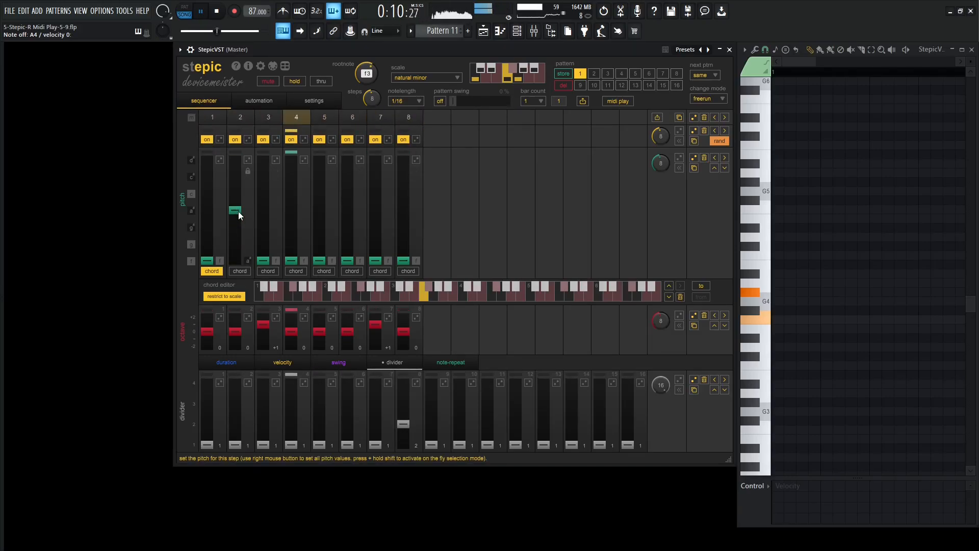
pyautogui.moveTo(348, 261); pyautogui.dragTo(352, 243)
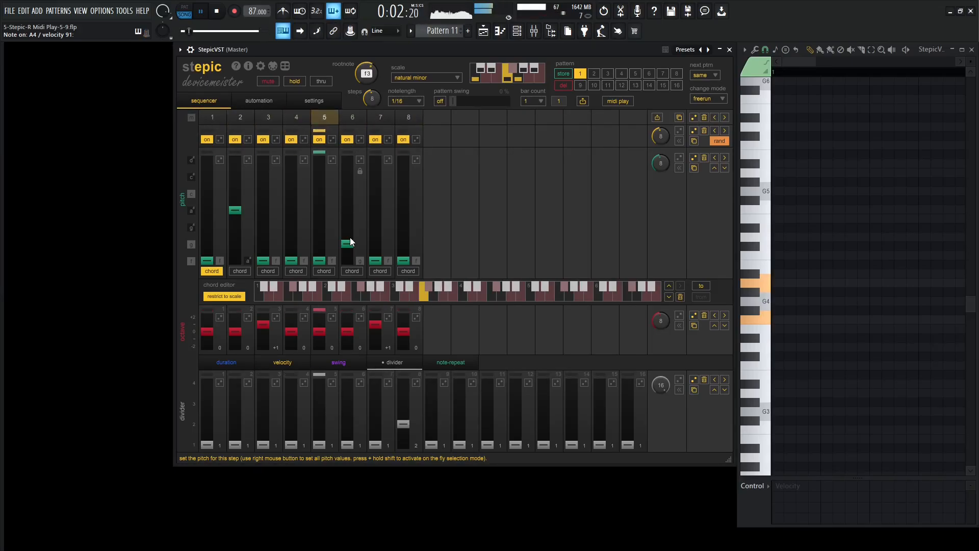
pyautogui.press('space')
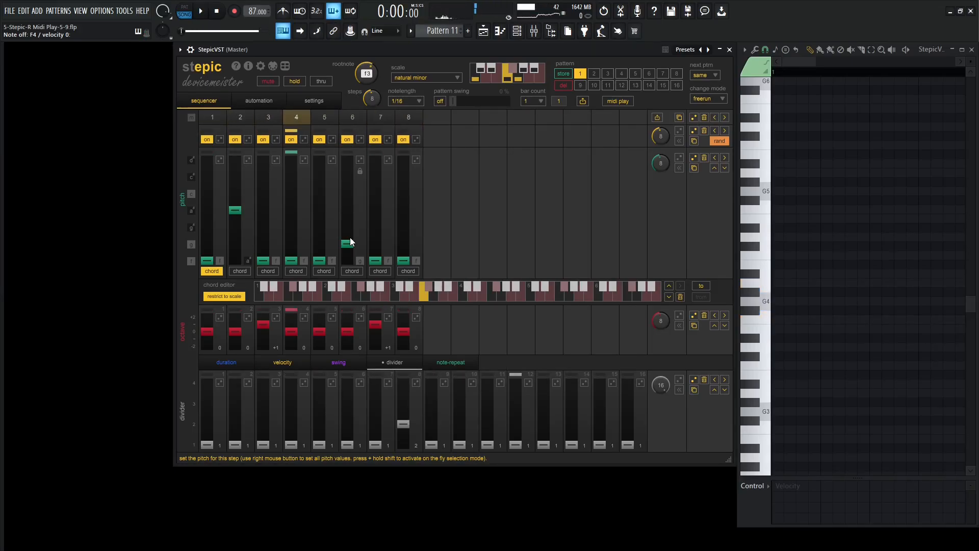
pyautogui.hotkey('ctrl', 's')
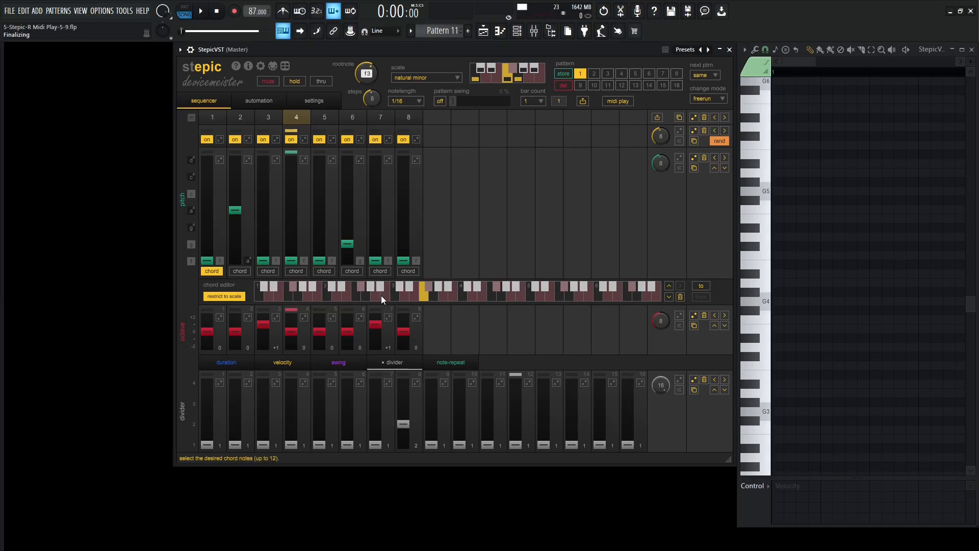
# Step: Restart playback to audition the chord-play pattern and switch off step 7
pyautogui.press('space')
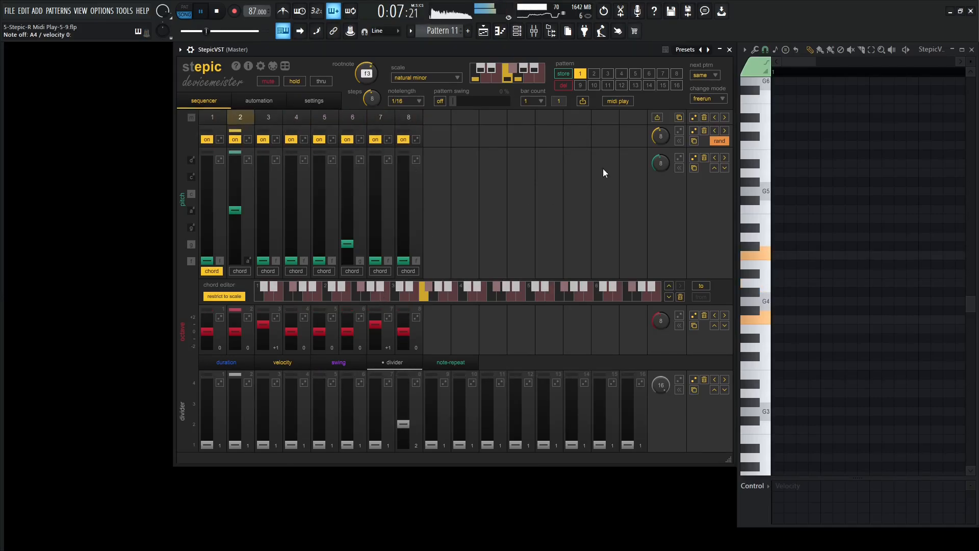
pyautogui.click(376, 141)
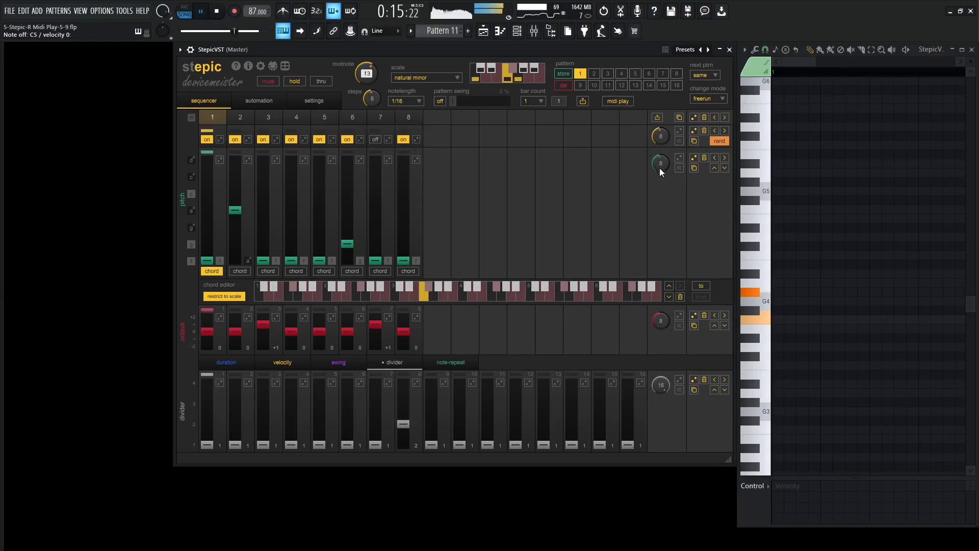
# Step: Extend the step on/off and pitch lanes to 12 steps and raise the pitch of step 10 to A#
pyautogui.moveTo(659, 167); pyautogui.dragTo(664, 103)
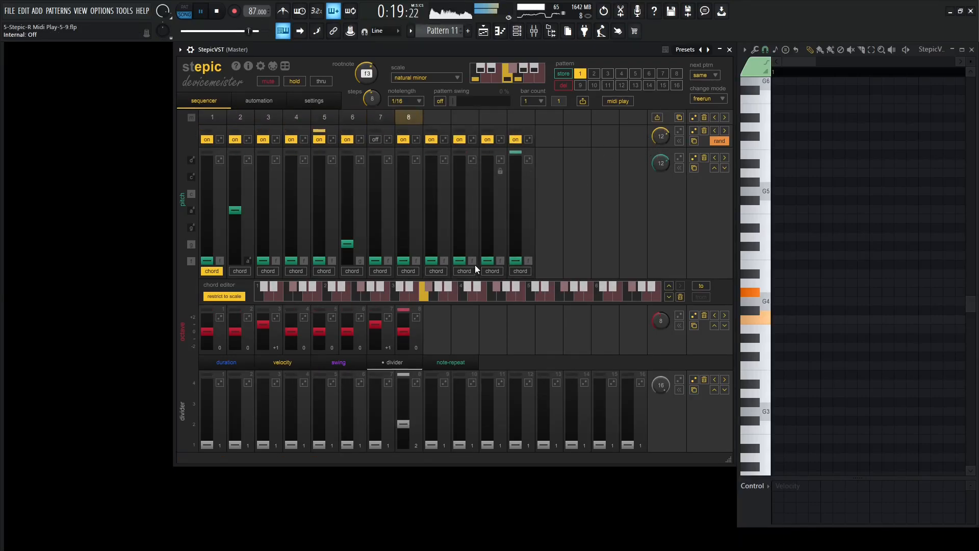
pyautogui.moveTo(459, 260); pyautogui.dragTo(455, 212)
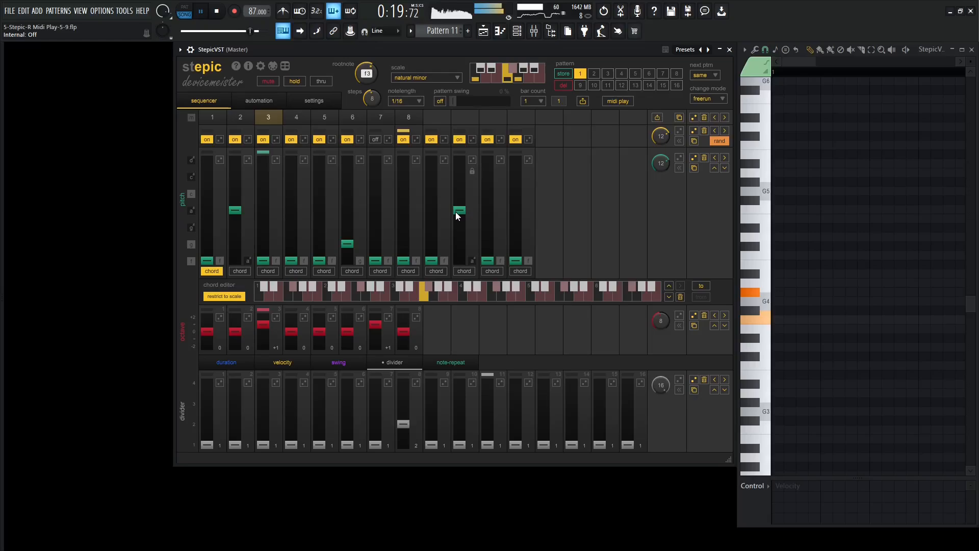
# Step: Switch off step 11 and stop the playback
pyautogui.click(488, 140)
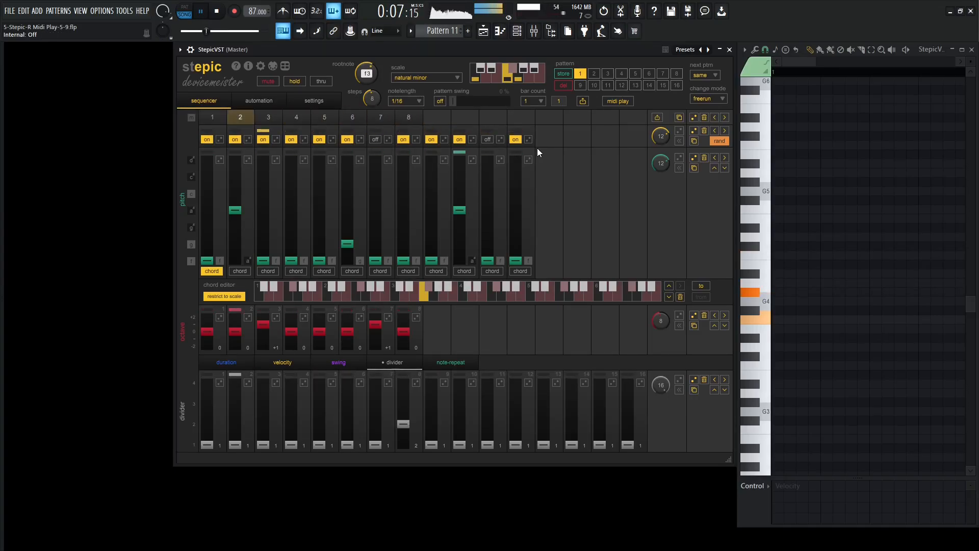
pyautogui.press('space')
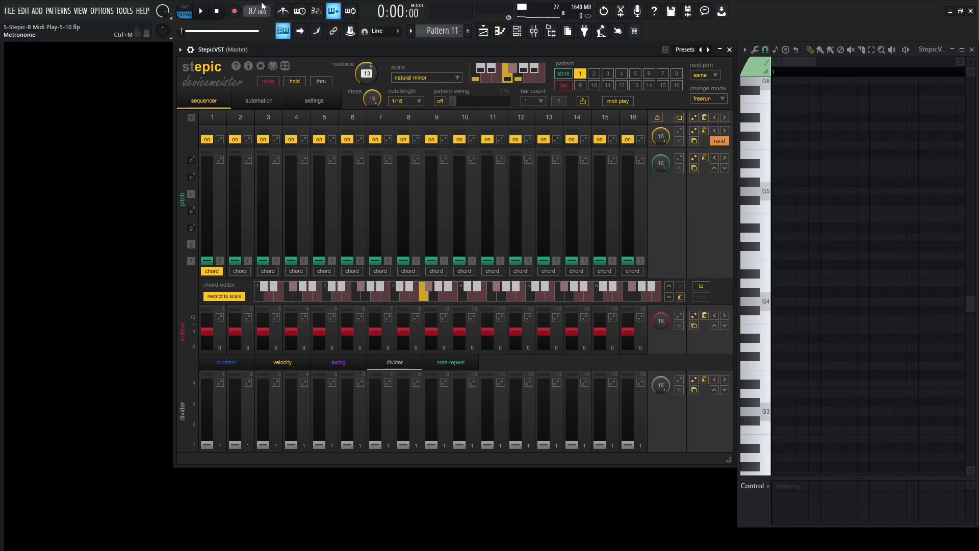
# Step: Raise the pitch knob range in the plugin's wrapper settings and return to the Stepic interface
pyautogui.click(190, 49)
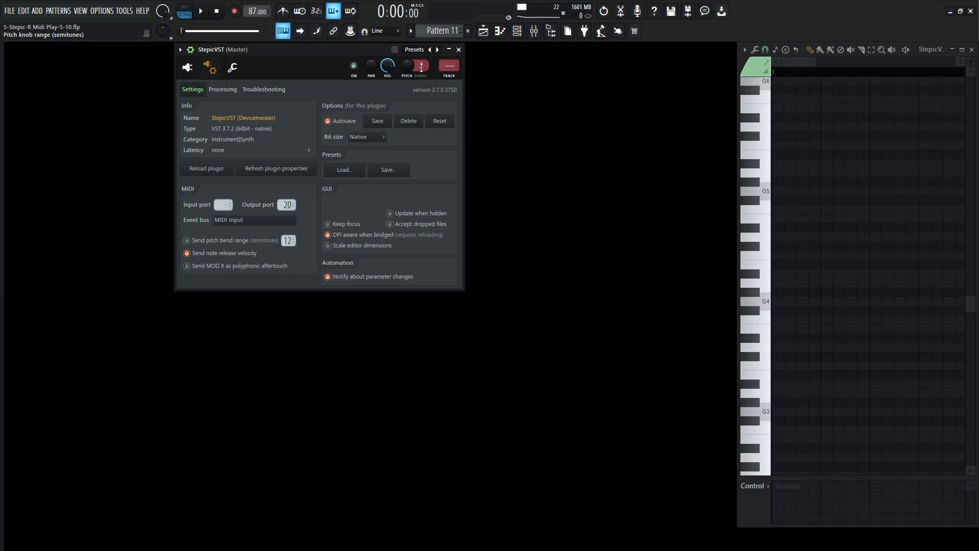
pyautogui.moveTo(418, 64); pyautogui.dragTo(418, 41)
pyautogui.click(220, 73)
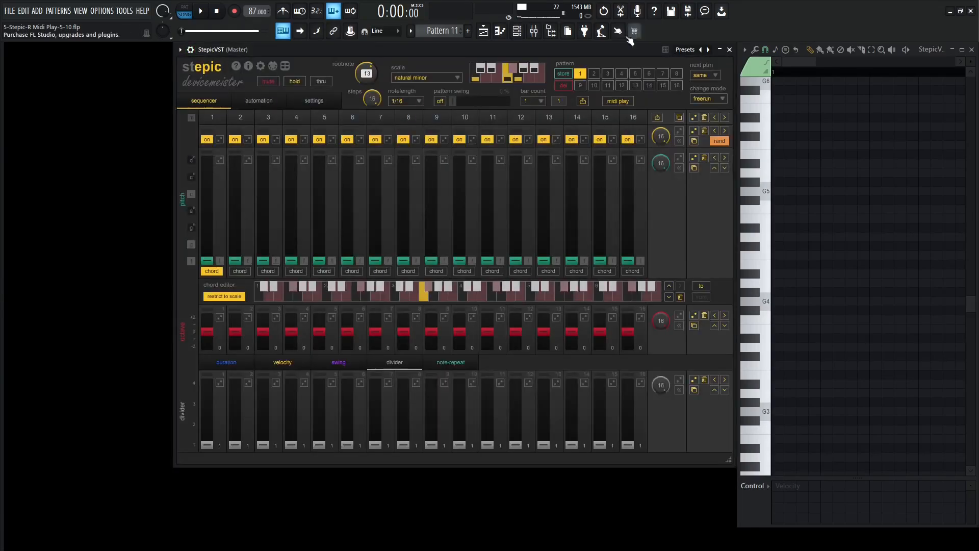
# Step: Set the pitch bend mode in the MIDI play settings to transpose chromatic
pyautogui.click(617, 101)
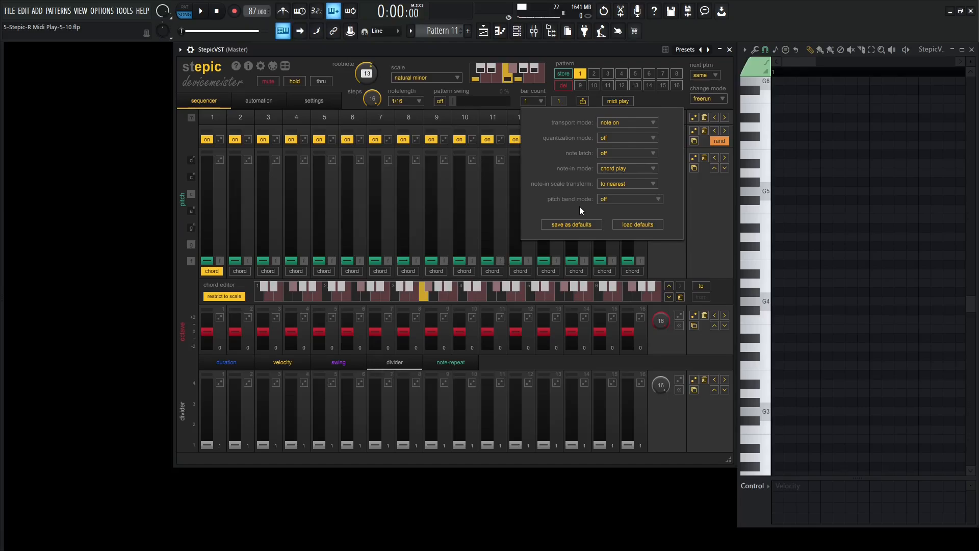
pyautogui.click(607, 200)
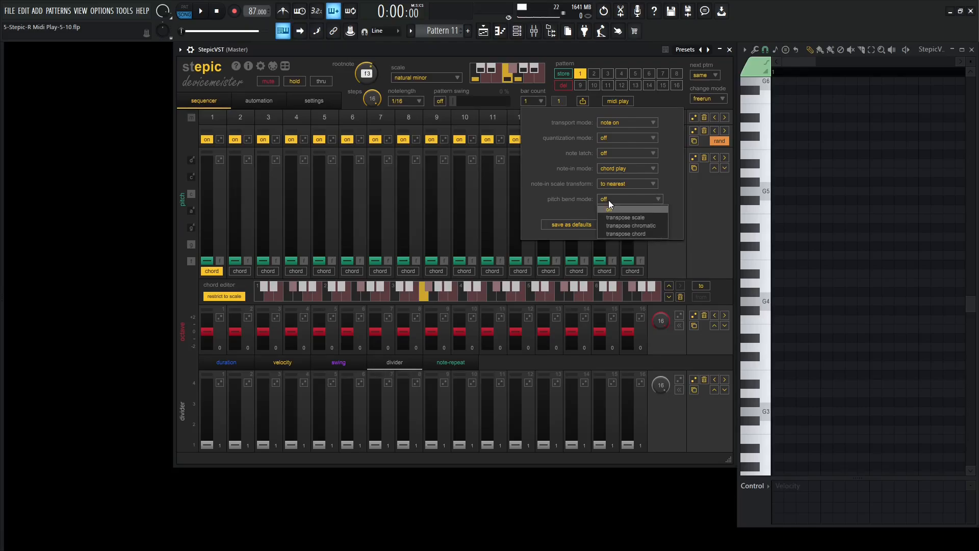
pyautogui.click(637, 226)
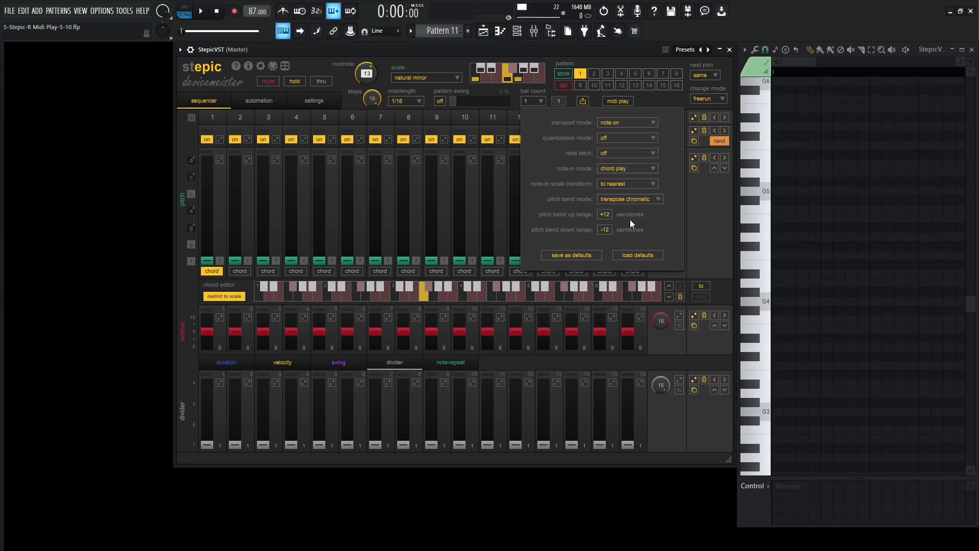
# Step: Try different pitch bend up and down ranges, returning them to +12 and -12 semitones
pyautogui.moveTo(601, 215); pyautogui.dragTo(604, 217)
pyautogui.scroll(-6, 602, 231)
pyautogui.scroll(-12, 605, 215)
pyautogui.doubleClick(605, 216)
pyautogui.scroll(3, 606, 218)
pyautogui.scroll(1, 605, 215)
pyautogui.scroll(-6, 607, 231)
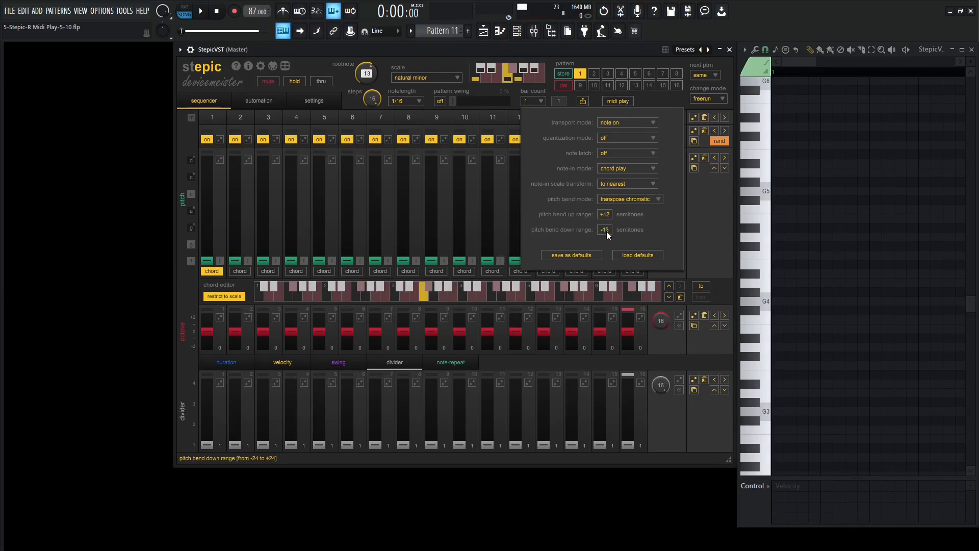
pyautogui.scroll(1, 607, 231)
# Step: Set the pitch bend mode to transpose scale, audition it, and stop the playback
pyautogui.click(621, 202)
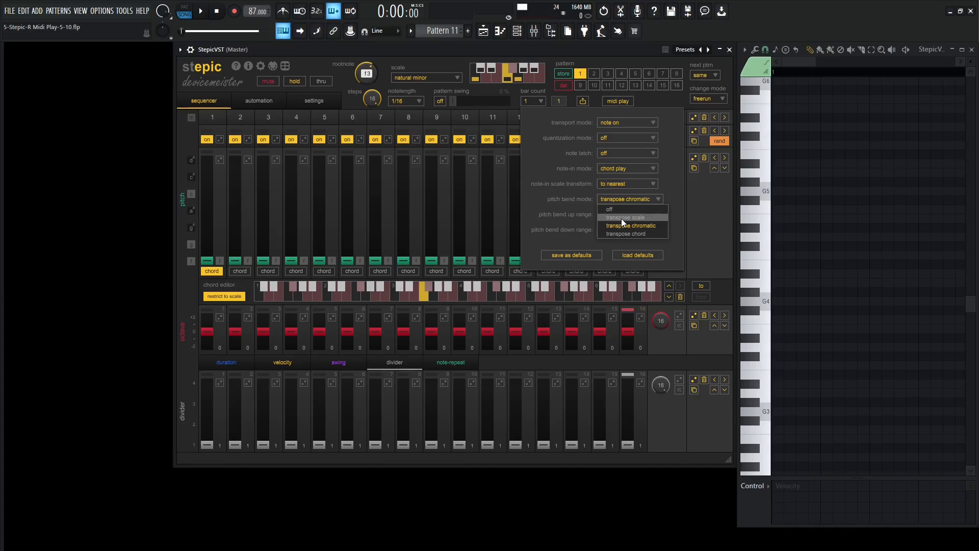
pyautogui.click(691, 230)
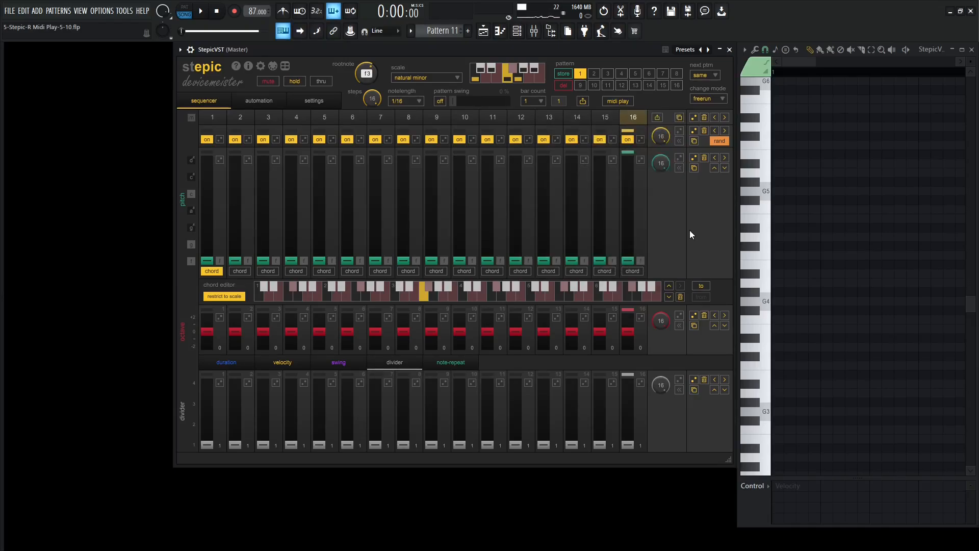
pyautogui.click(628, 102)
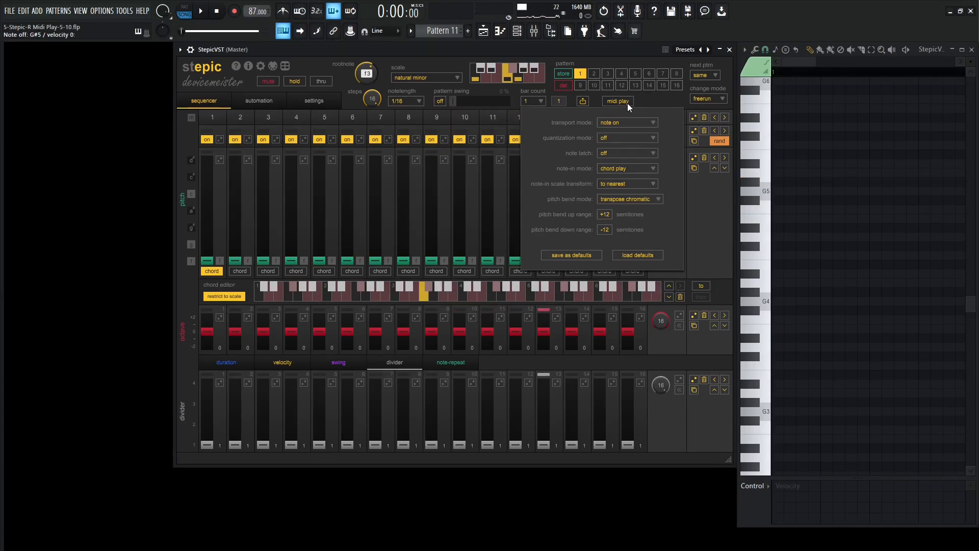
pyautogui.click(639, 200)
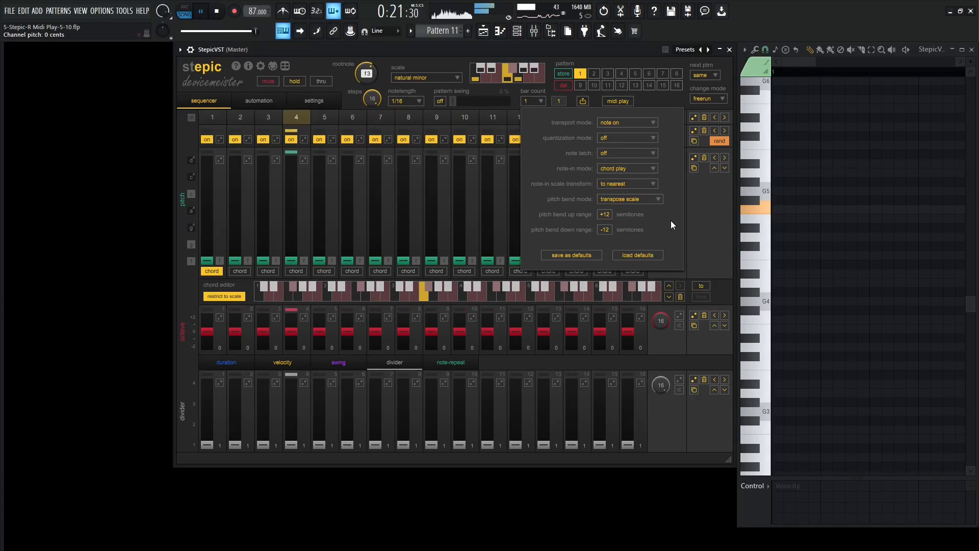
pyautogui.press('space')
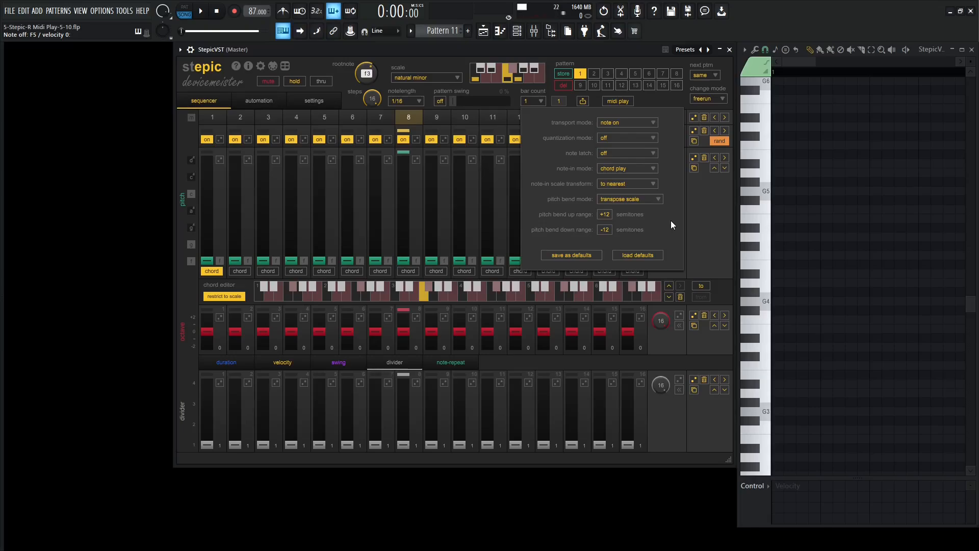
# Step: Set the pitch bend mode to transpose chord and audition it with bend ranges of +5 and -5 semitones
pyautogui.click(610, 200)
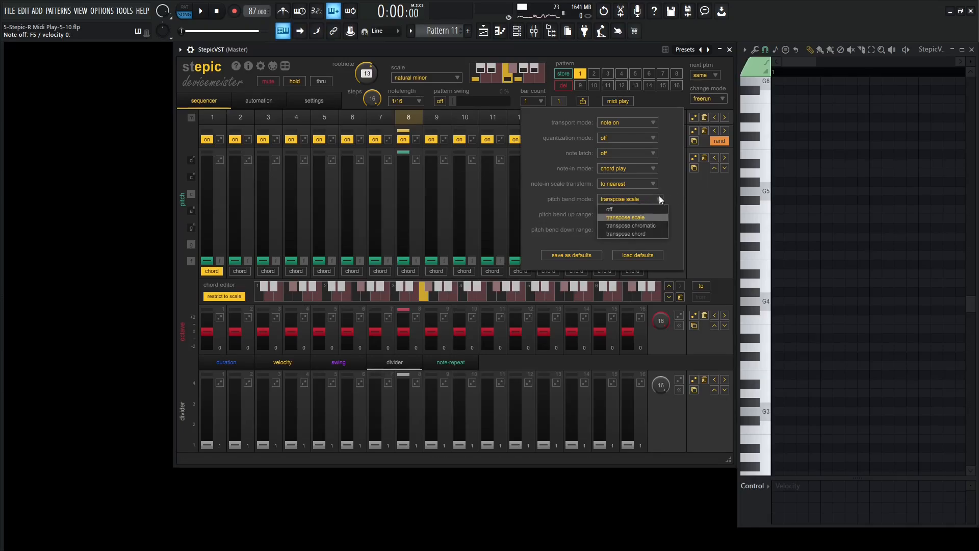
pyautogui.click(652, 234)
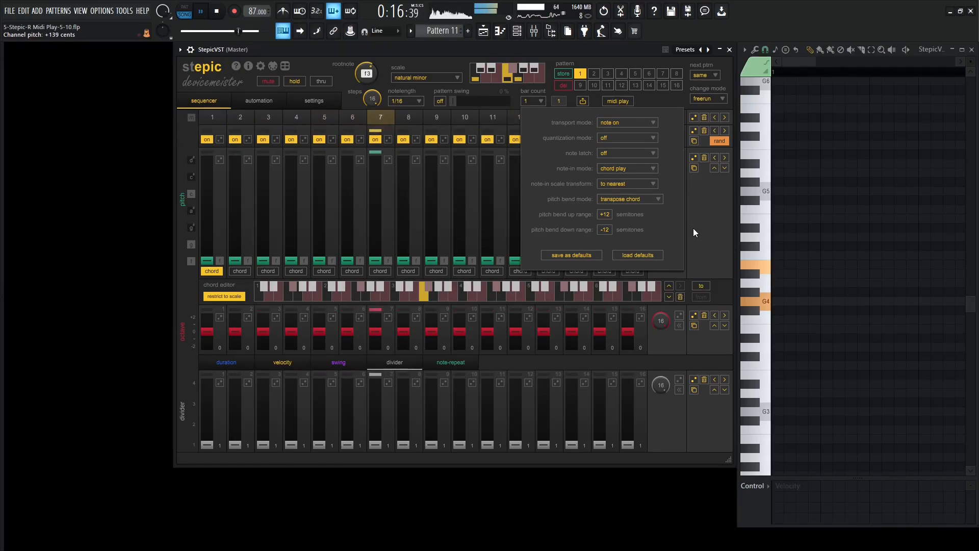
pyautogui.press('space')
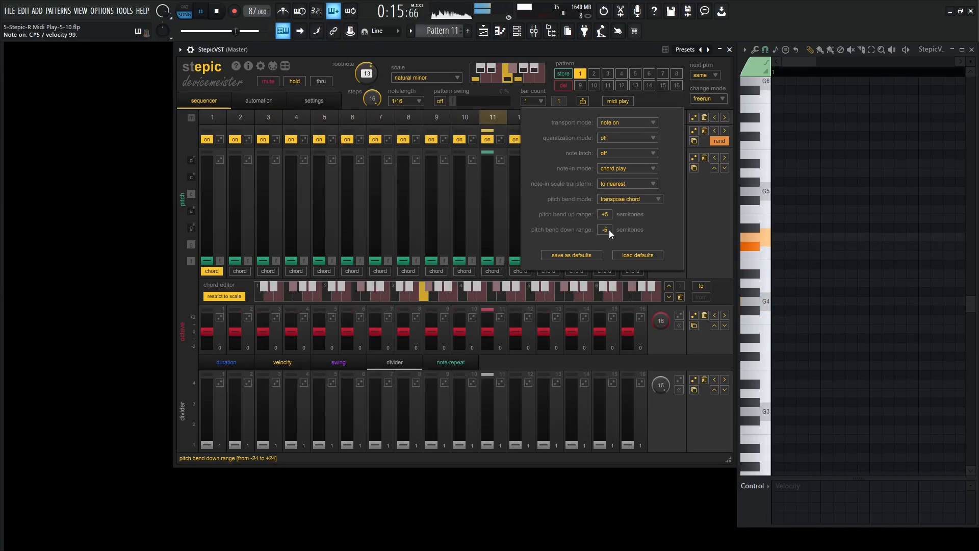
pyautogui.click(705, 191)
pyautogui.press('space')
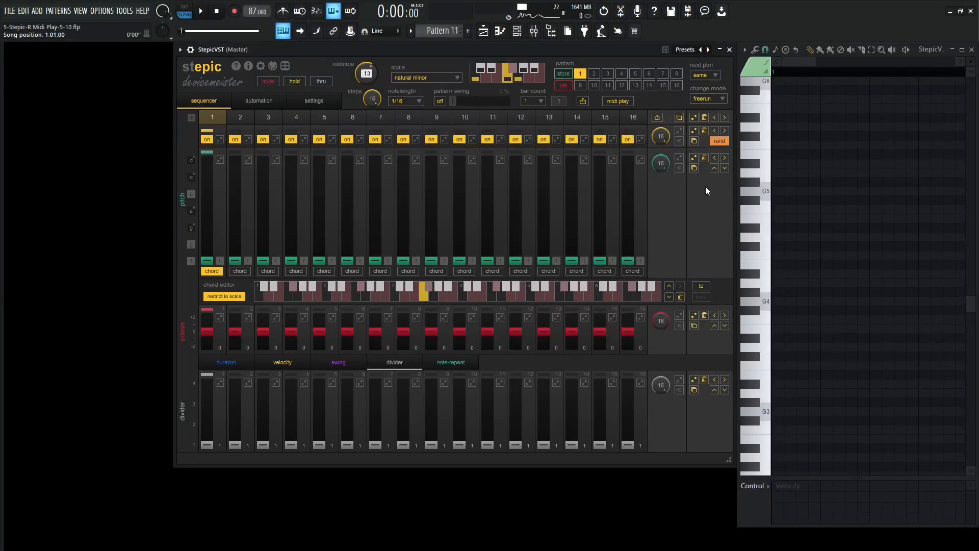
pyautogui.click(612, 102)
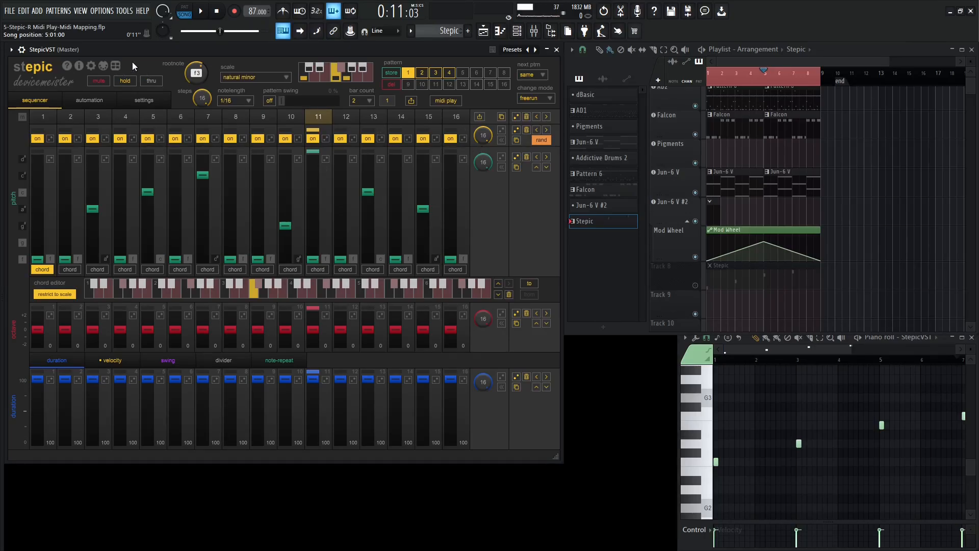
# Step: Map notes C1, D1, E1 and F1 to switch patterns 1 to 4 in the mapping settings
pyautogui.click(116, 67)
pyautogui.moveTo(152, 187)
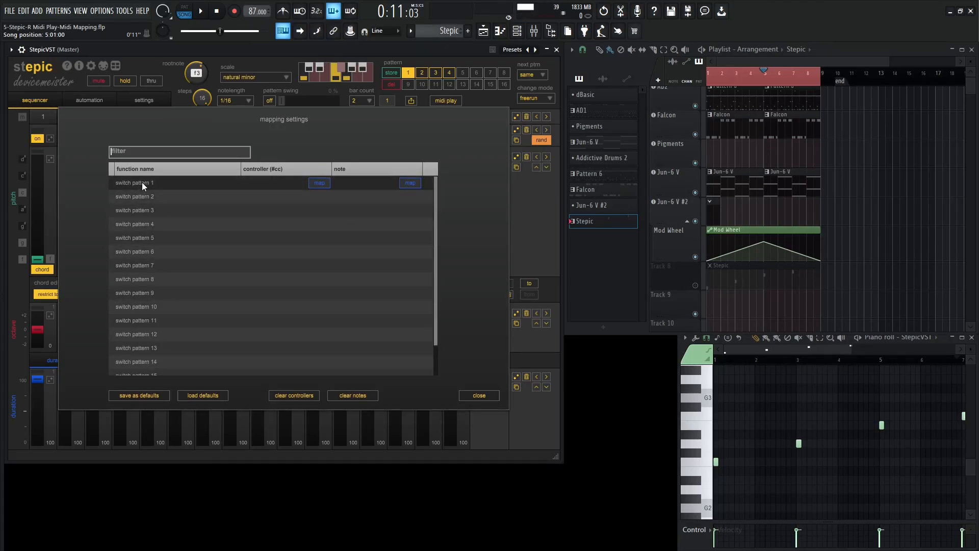
pyautogui.moveTo(364, 185)
pyautogui.click(410, 182)
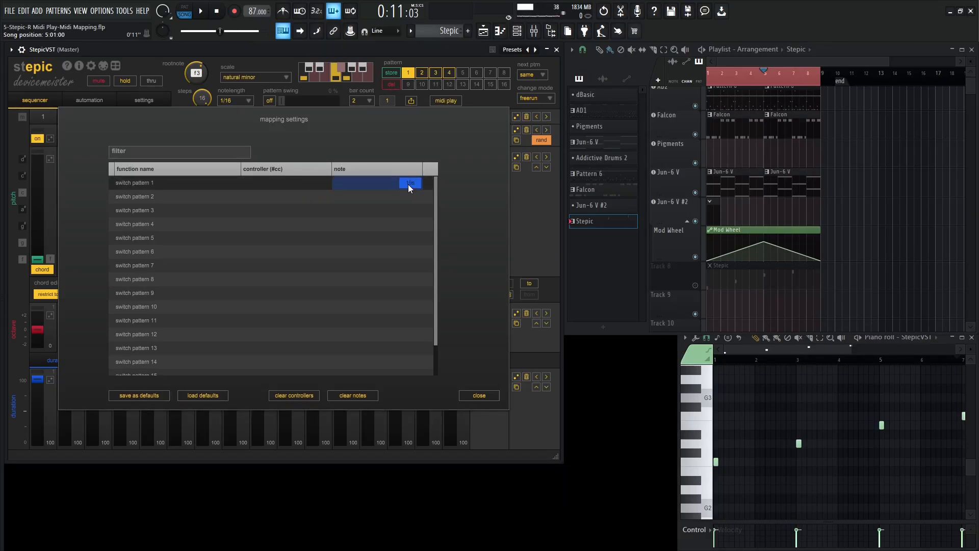
pyautogui.click(410, 196)
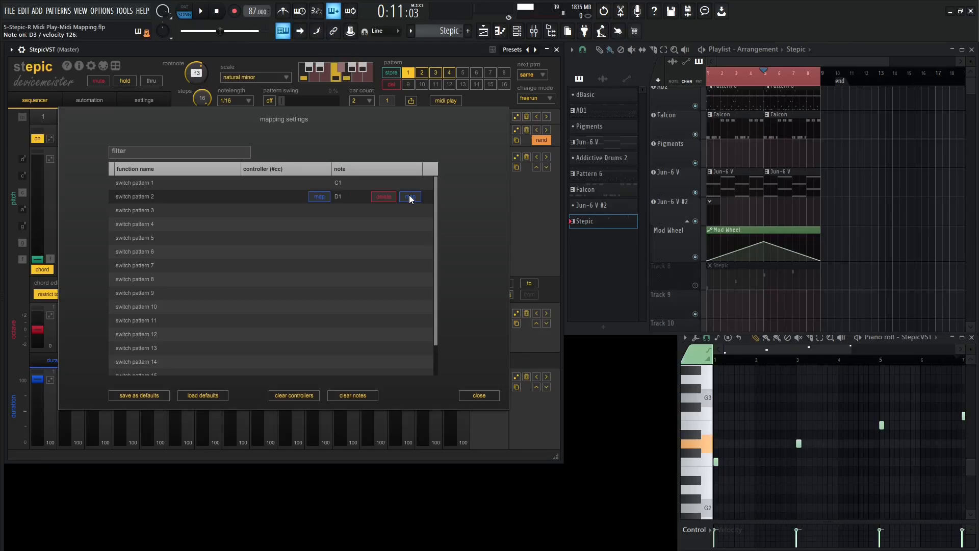
pyautogui.click(412, 210)
pyautogui.click(411, 225)
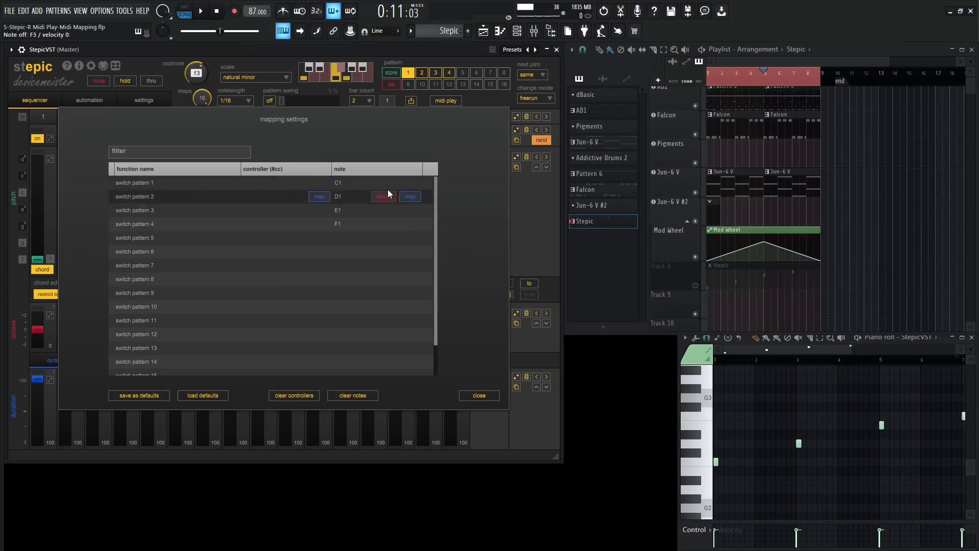
pyautogui.click(479, 396)
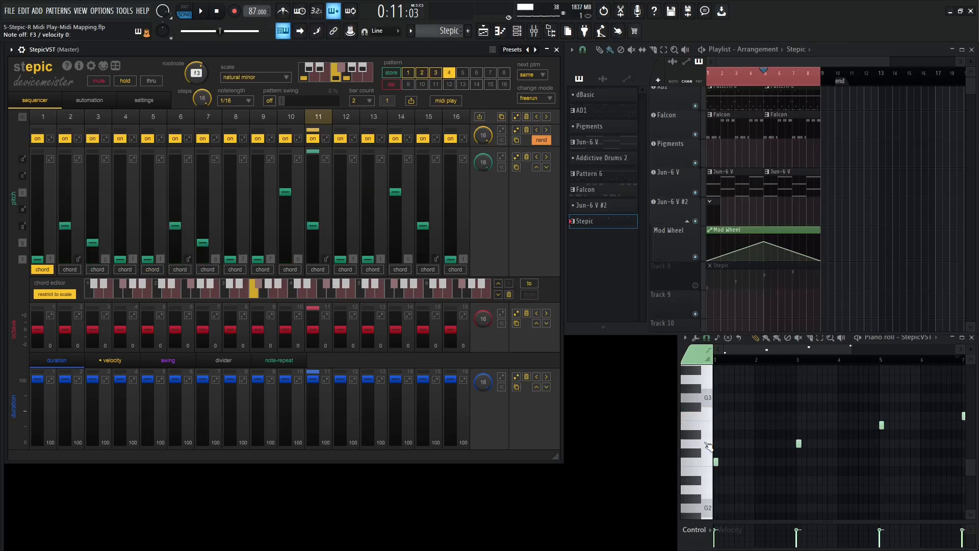
# Step: Audition pattern switching with the mapped notes during playback of the arrangement, and stop it
pyautogui.click(701, 447)
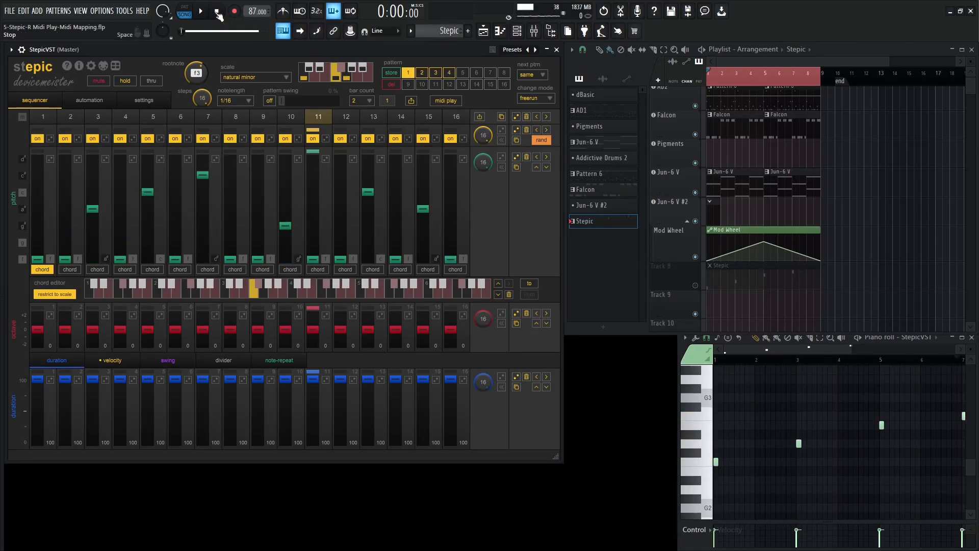
pyautogui.press('space')
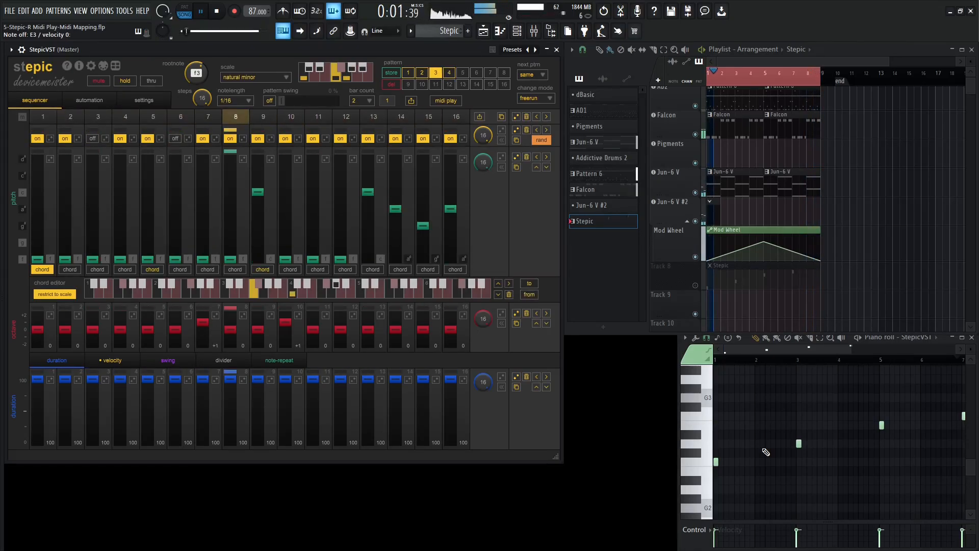
pyautogui.press('space')
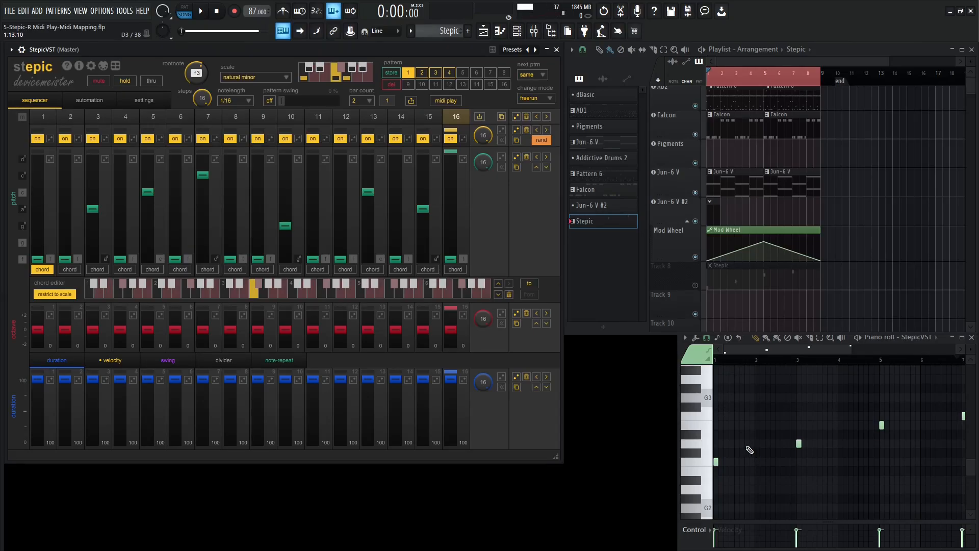
# Step: Unmute playlist Track 8 with the Stepic clip and play the arrangement to audition its note-driven pattern switches
pyautogui.click(696, 286)
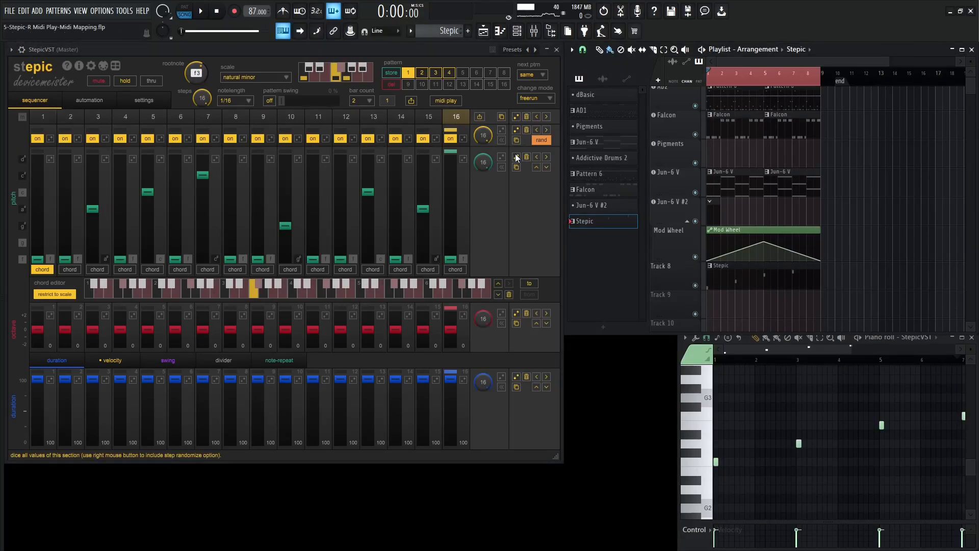
pyautogui.press('space')
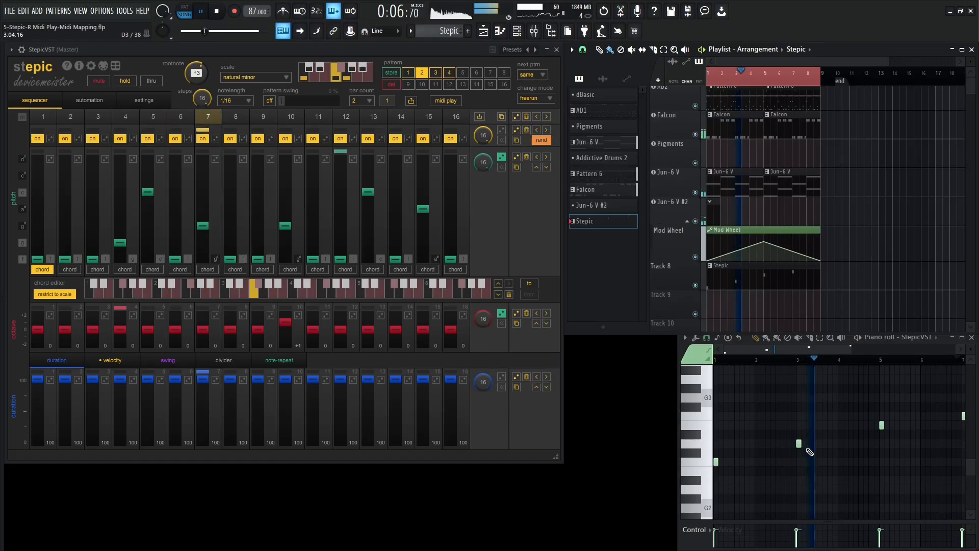
pyautogui.scroll(-2, 864, 444)
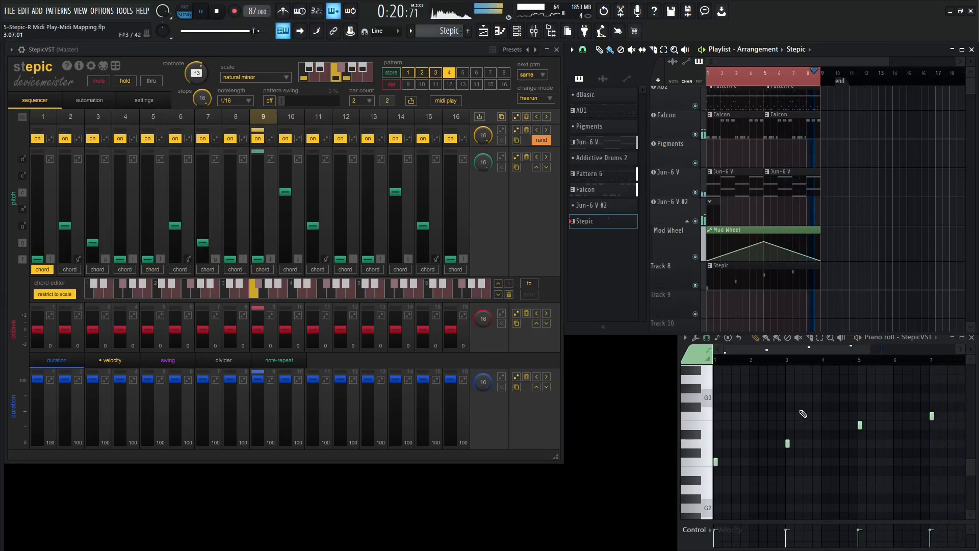
pyautogui.press('space')
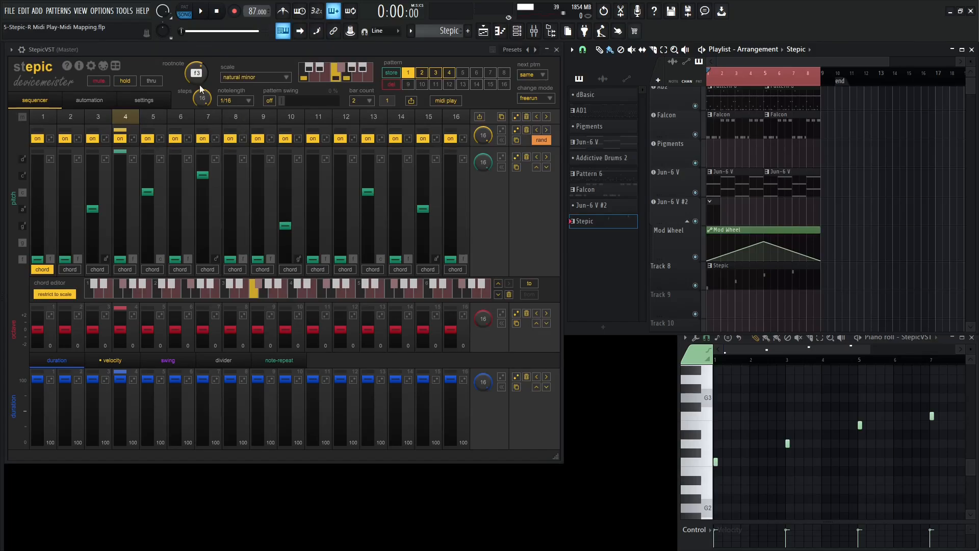
# Step: Look through the mapping settings down to the release latched notes function and close them
pyautogui.click(115, 65)
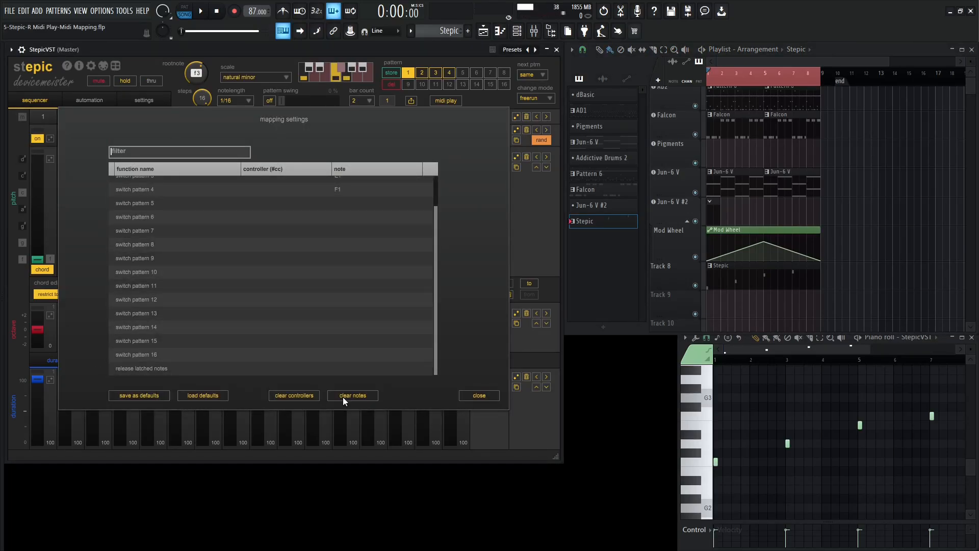
pyautogui.click(466, 397)
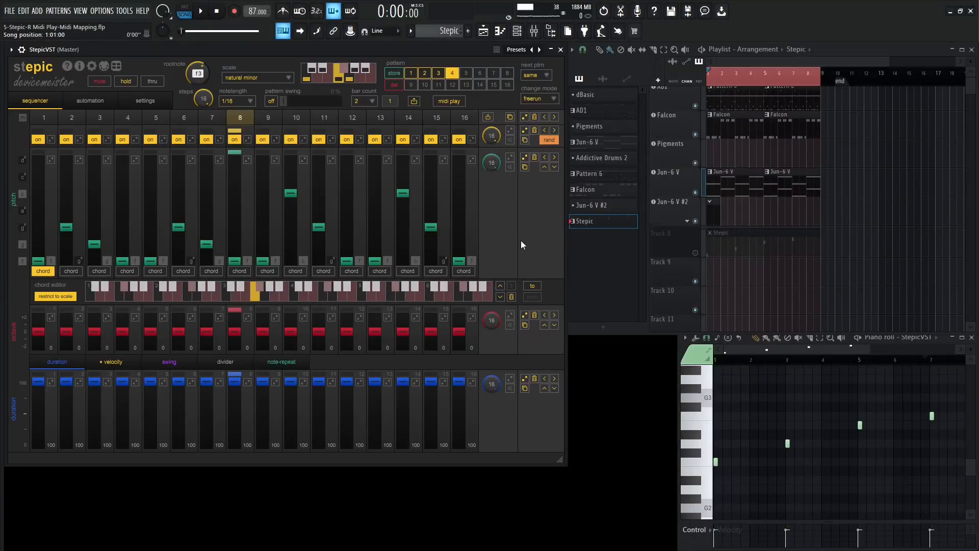
# Step: Enable modwheel in the MIDI thru settings and audition it during playback of the arrangement
pyautogui.click(153, 81)
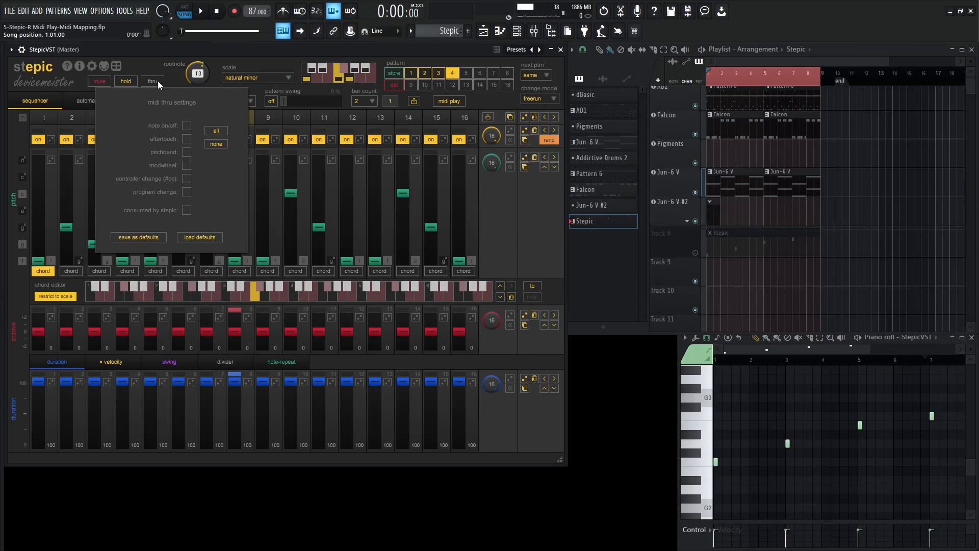
pyautogui.click(186, 166)
pyautogui.press('space')
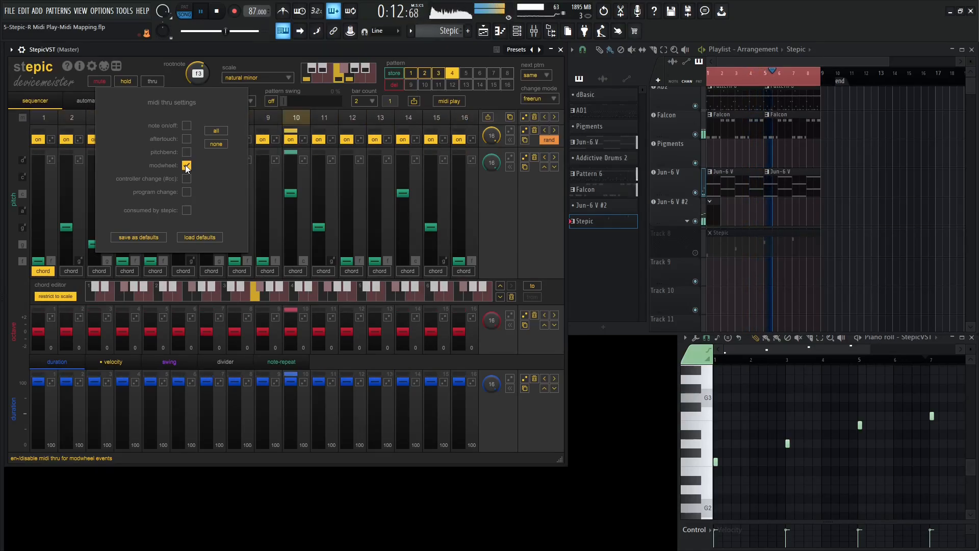
pyautogui.press('space')
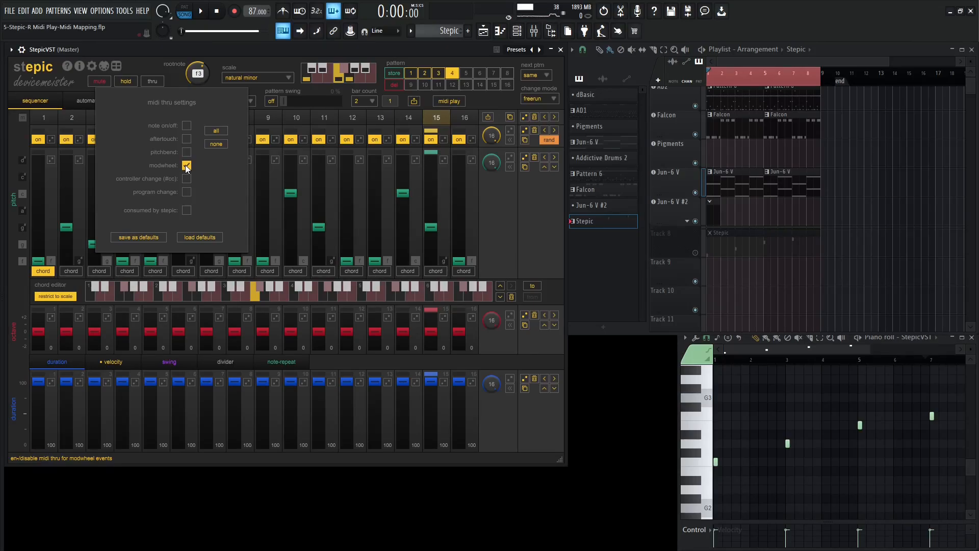
# Step: Disable modwheel in the MIDI thru settings and review the MIDI play settings without changing them
pyautogui.click(186, 166)
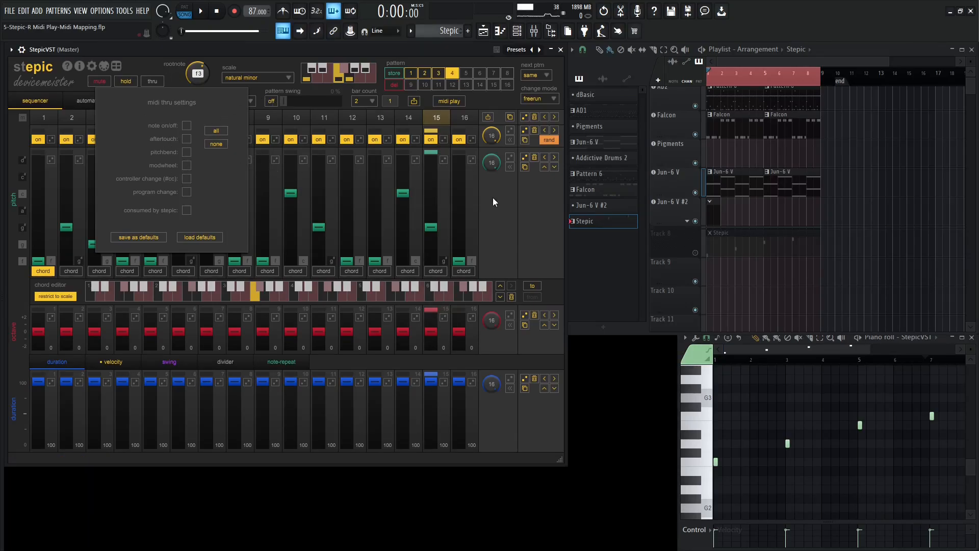
pyautogui.click(449, 101)
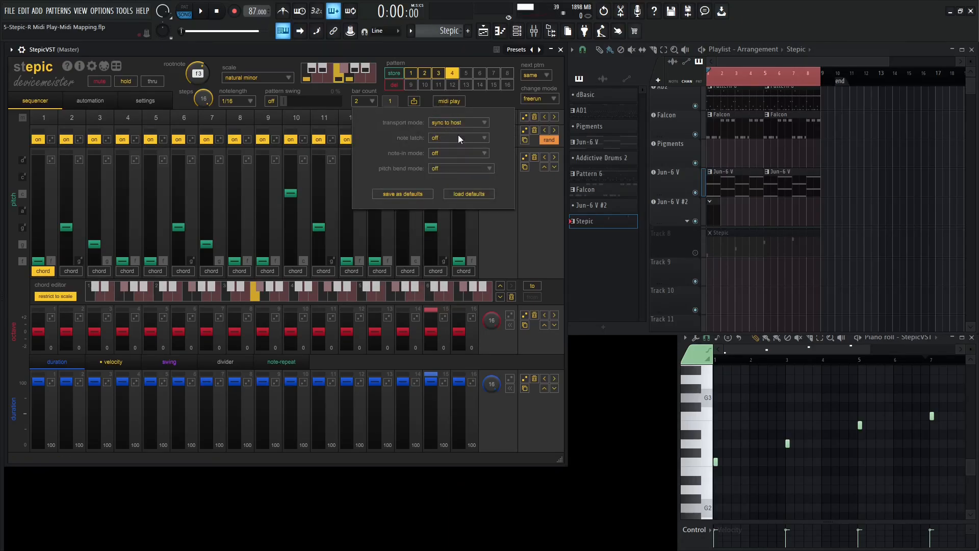
pyautogui.click(531, 225)
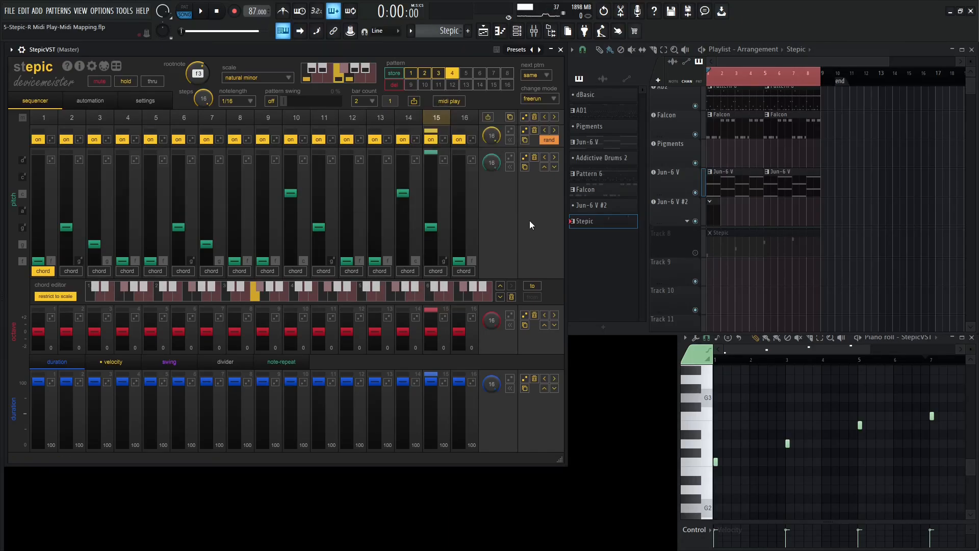
# Step: Play the arrangement briefly to audition it, stop it, and enable note on/off in the MIDI thru settings
pyautogui.press('space')
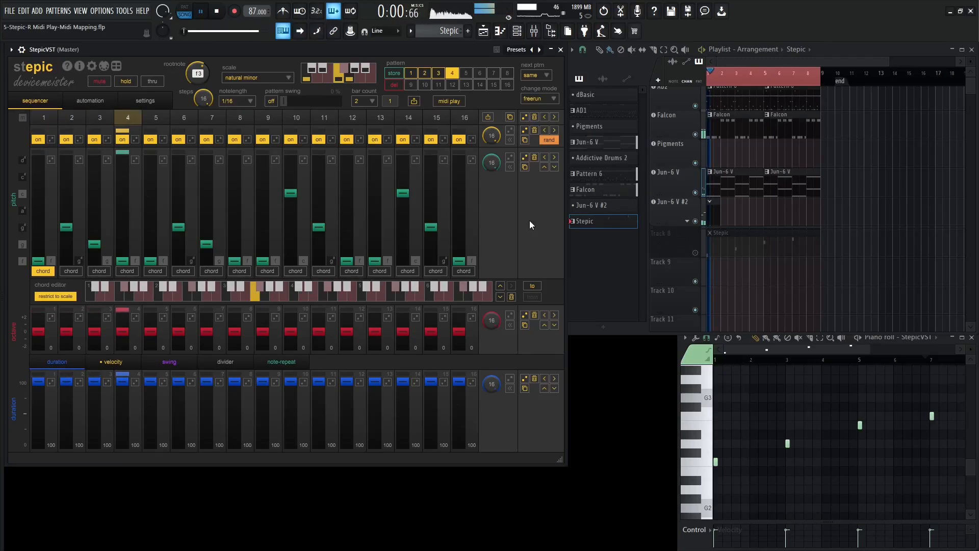
pyautogui.press('space')
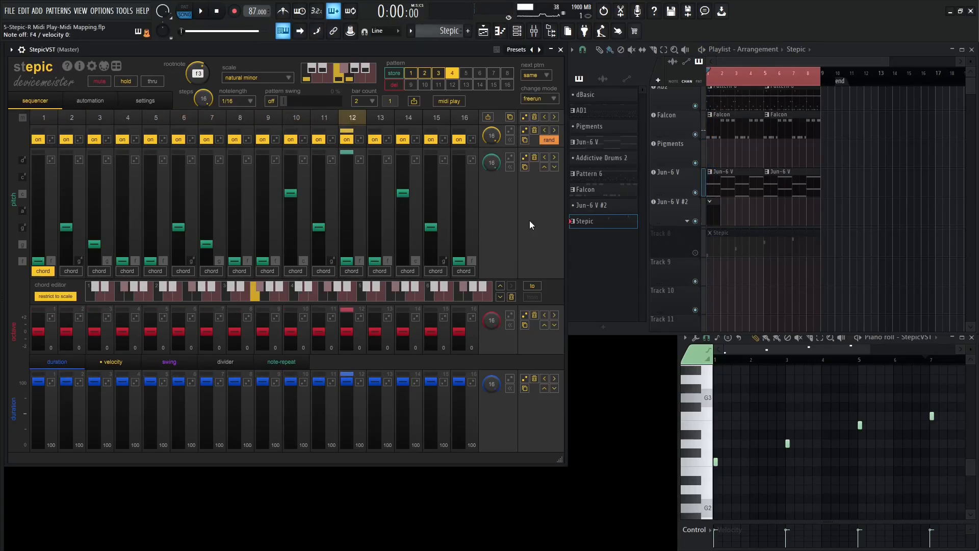
pyautogui.click(155, 81)
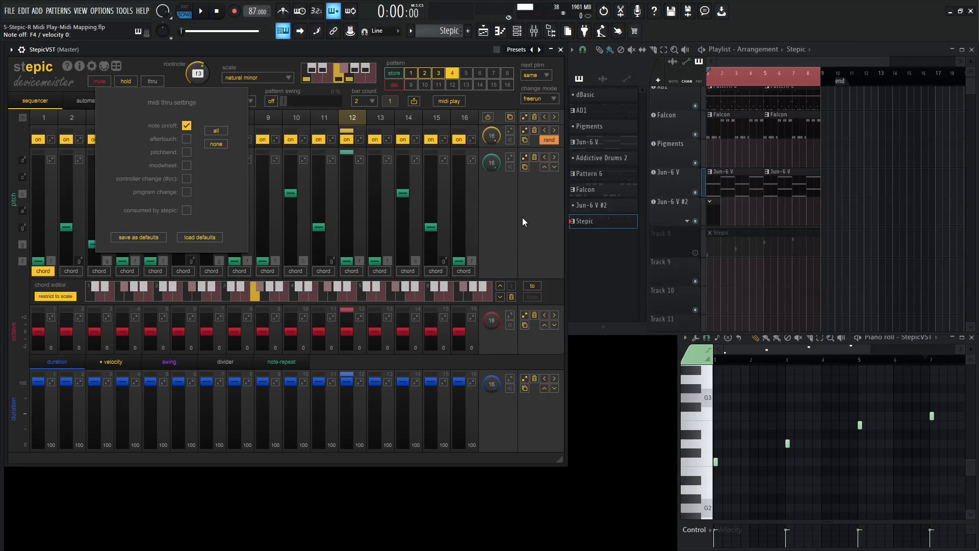
pyautogui.click(534, 248)
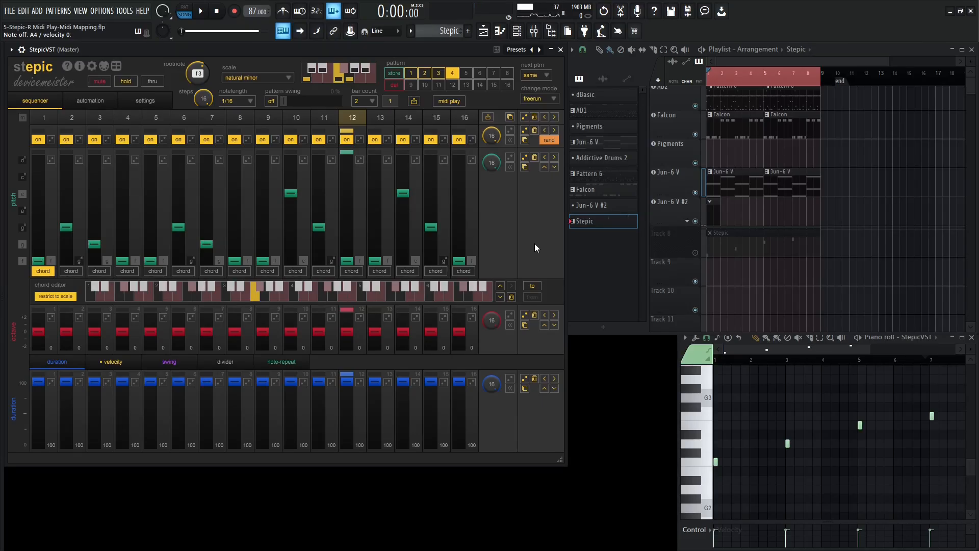
# Step: Toggle the consumed by stepic and note on/off options in the MIDI thru settings to compare their effect on the pattern-switching notes
pyautogui.click(151, 83)
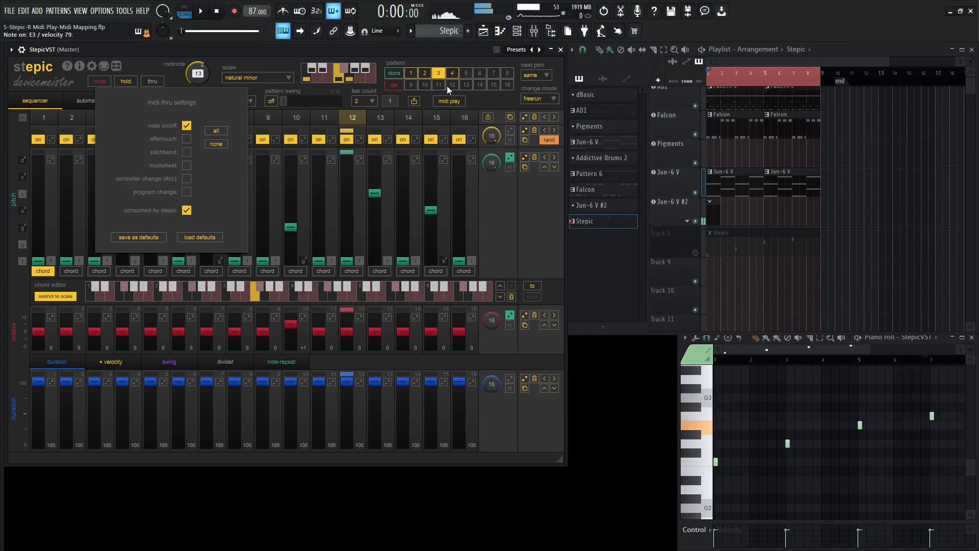
pyautogui.click(187, 210)
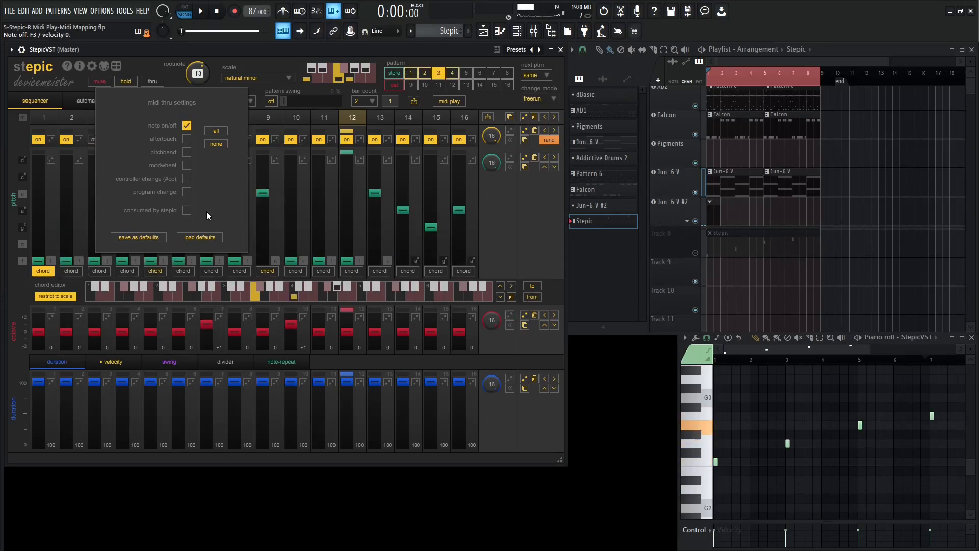
pyautogui.click(187, 126)
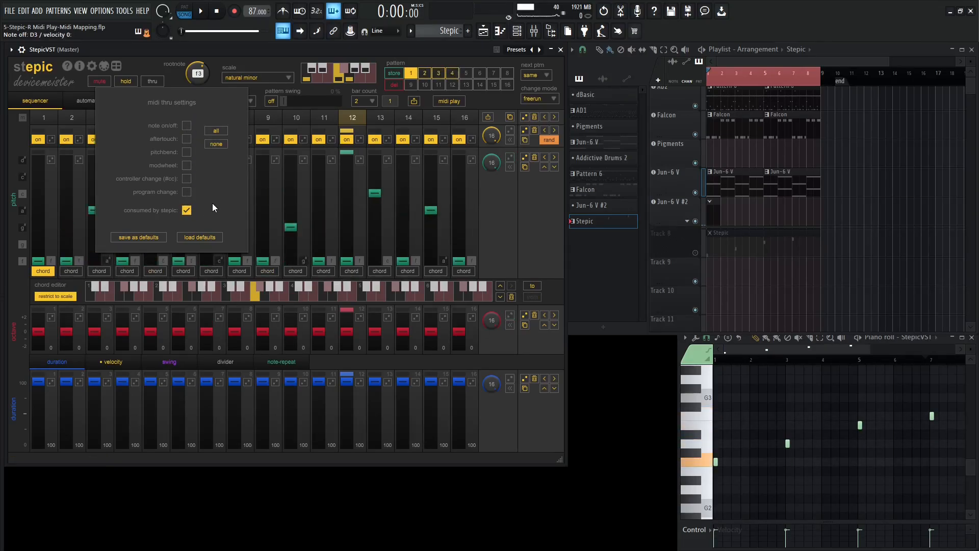
pyautogui.click(187, 126)
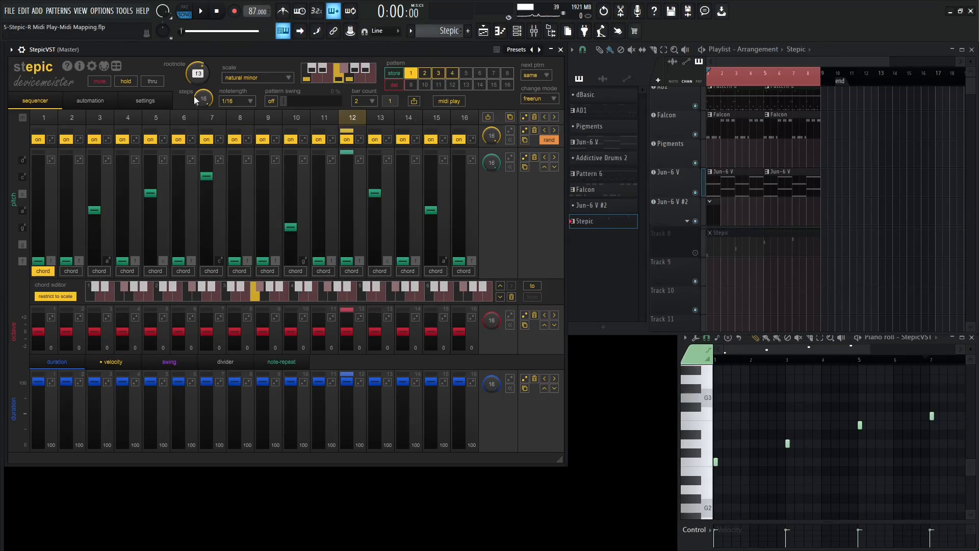
# Step: Open Stepic's automation page
pyautogui.click(106, 103)
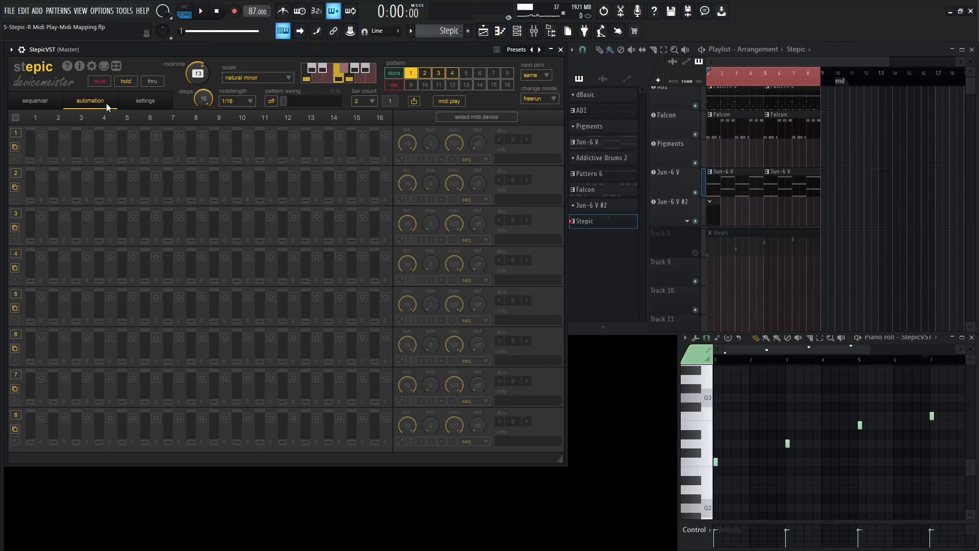